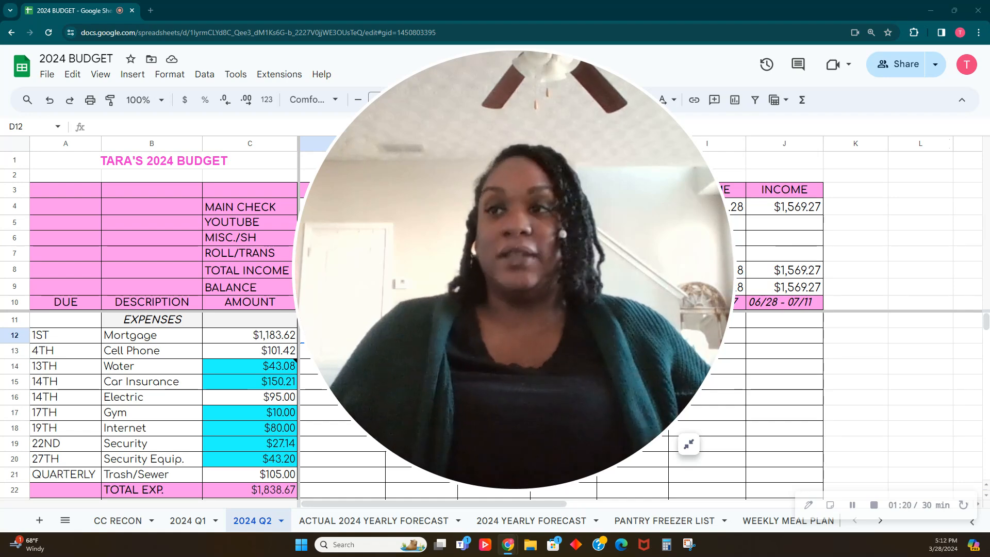
left_click(689, 444)
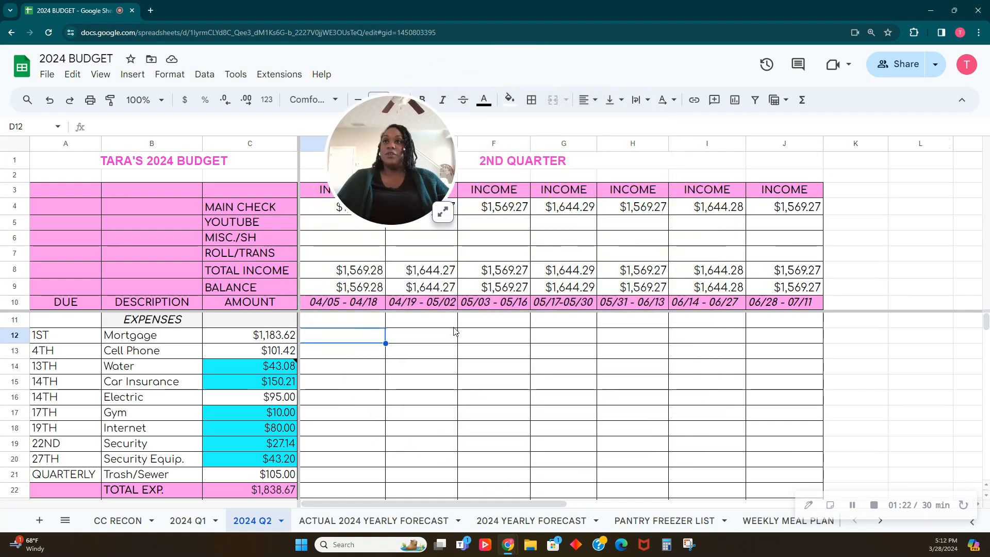
left_click_drag(380, 188, 77, 143)
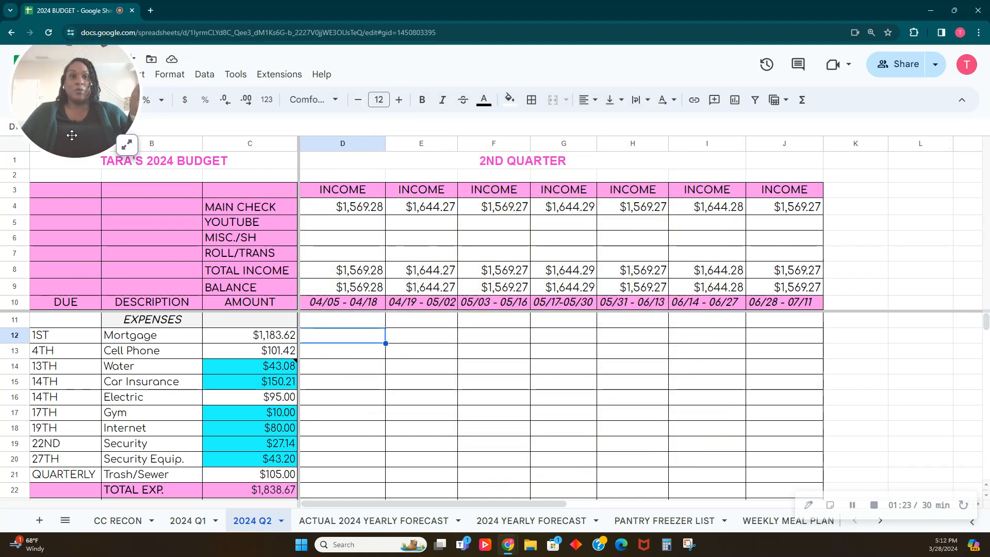
left_click(126, 145)
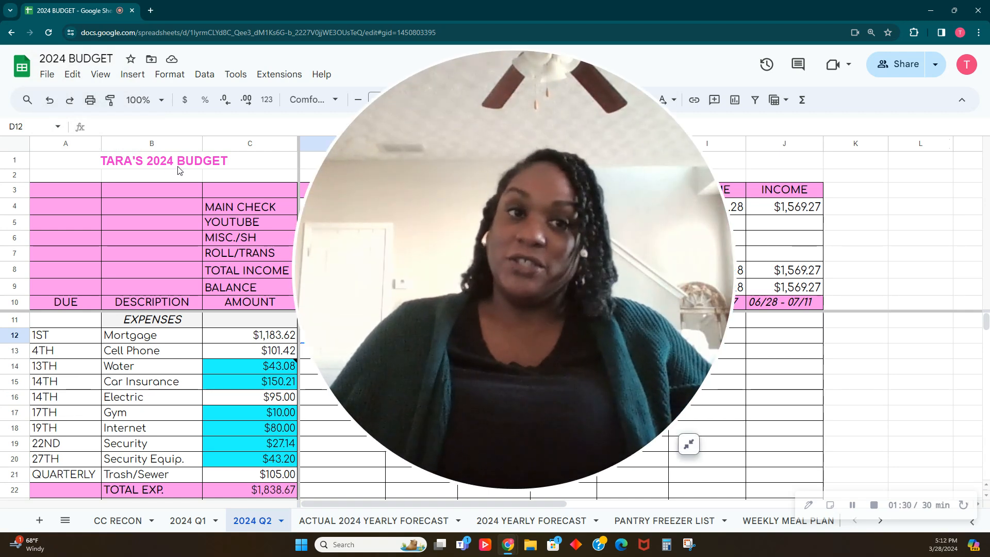
left_click(689, 444)
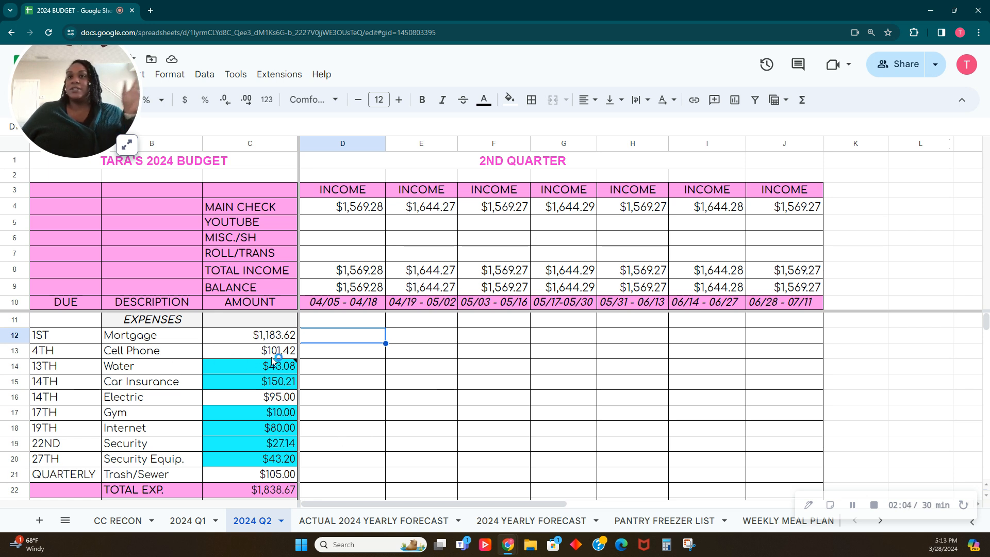
- Highlight the second-quarter pay-period columns in three groups: D to E, F to H, and I to J
left_click(363, 215)
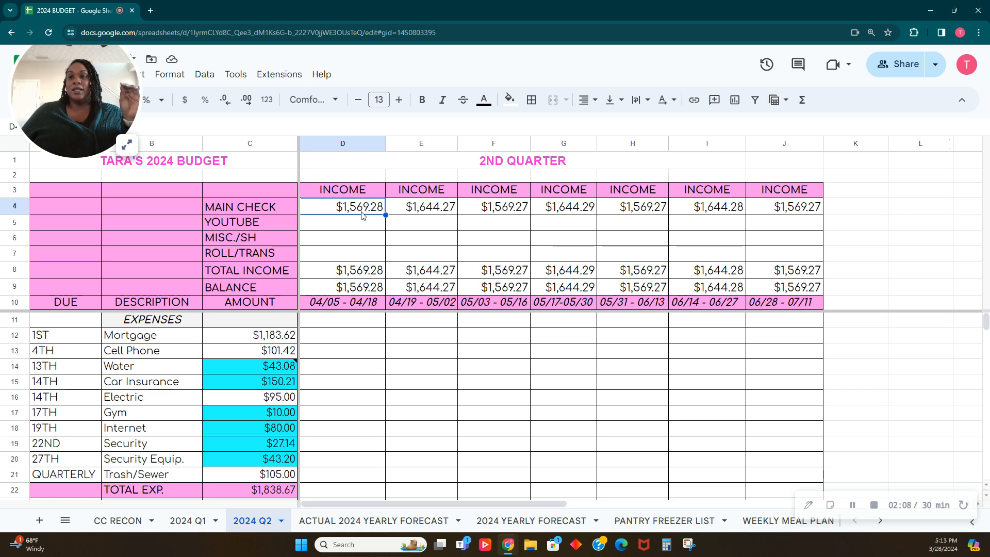
left_click(370, 146)
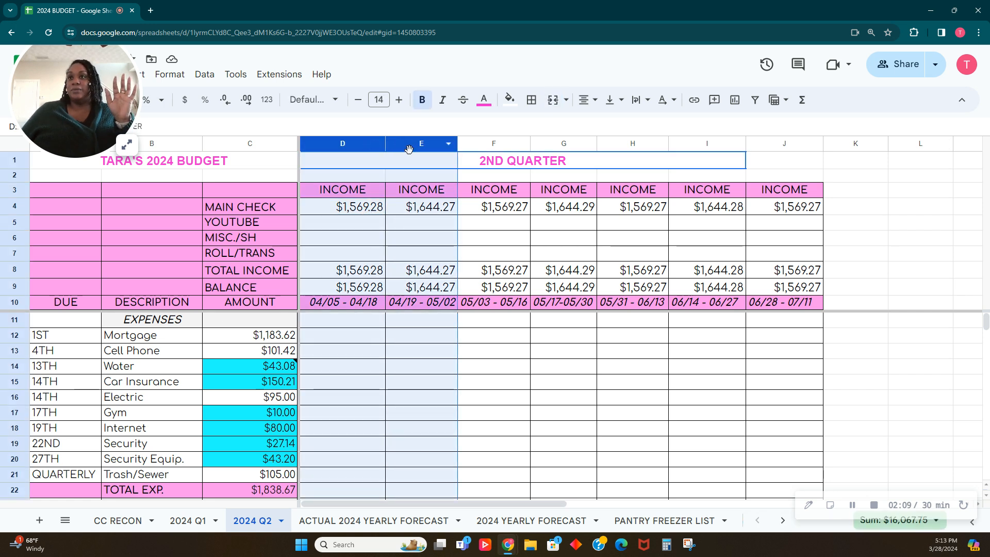
left_click(470, 146)
left_click_drag(470, 146, 617, 160)
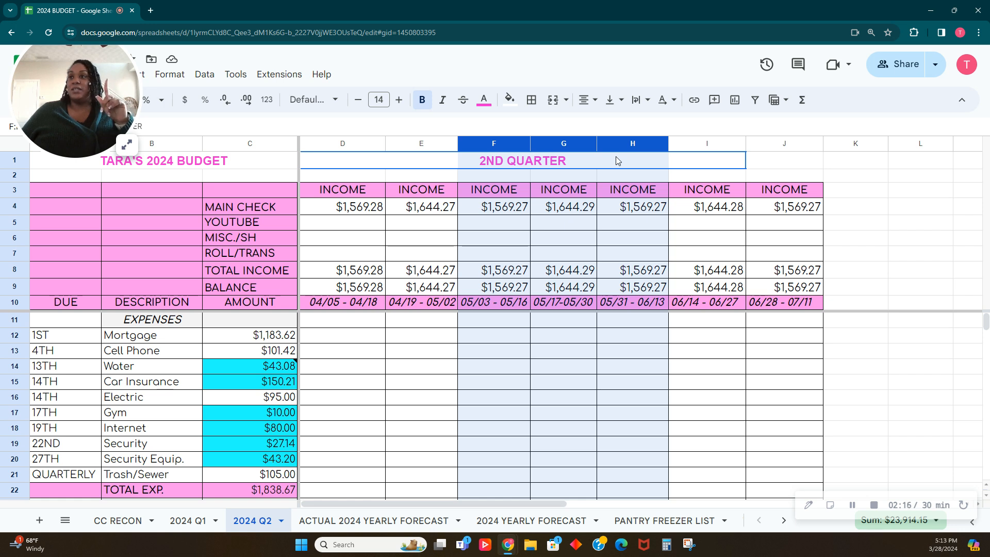
left_click(708, 144)
left_click_drag(744, 143, 788, 147)
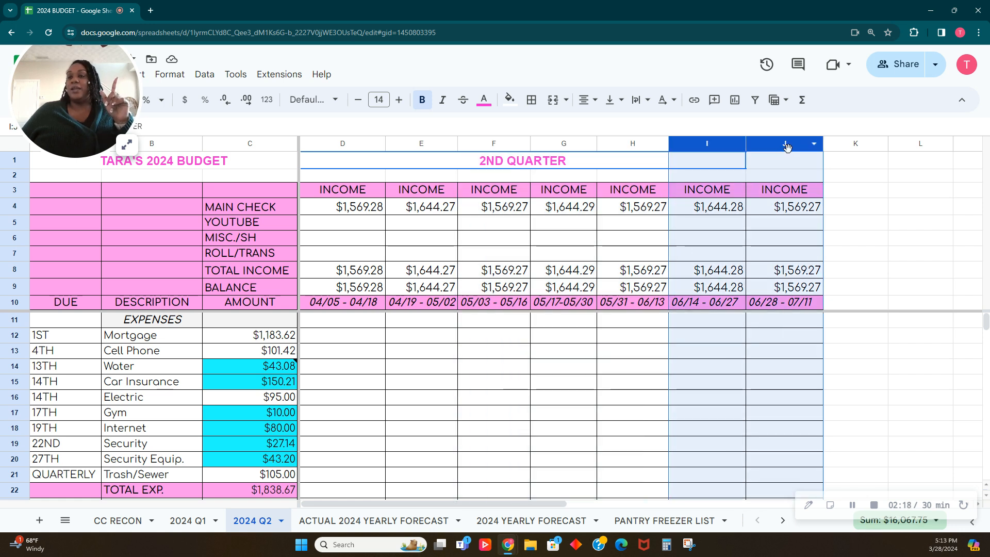
- Hide columns F to J, leaving only the 04/05 - 04/18 and 04/19 - 05/02 pay periods in the quarter
left_click(481, 140)
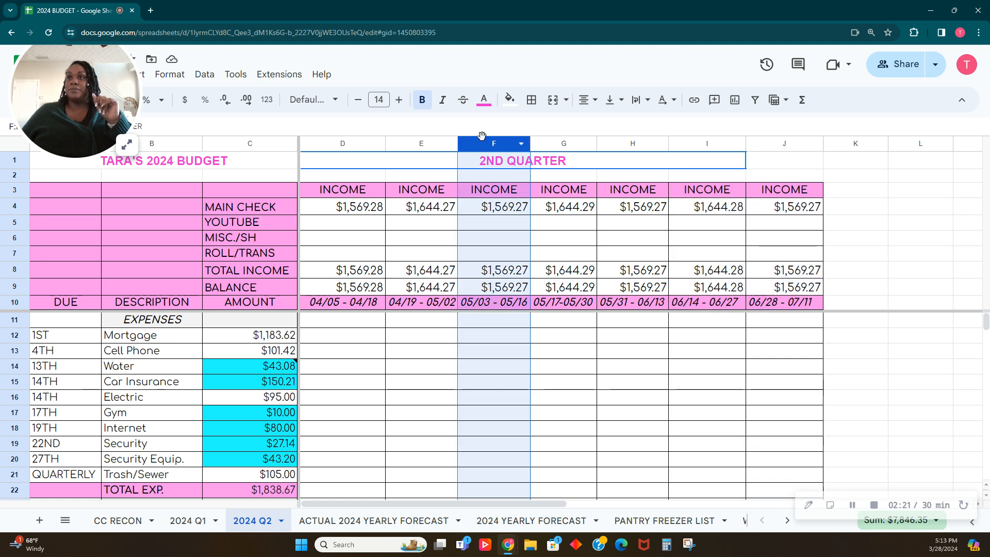
left_click_drag(781, 144, 495, 144)
right_click(514, 144)
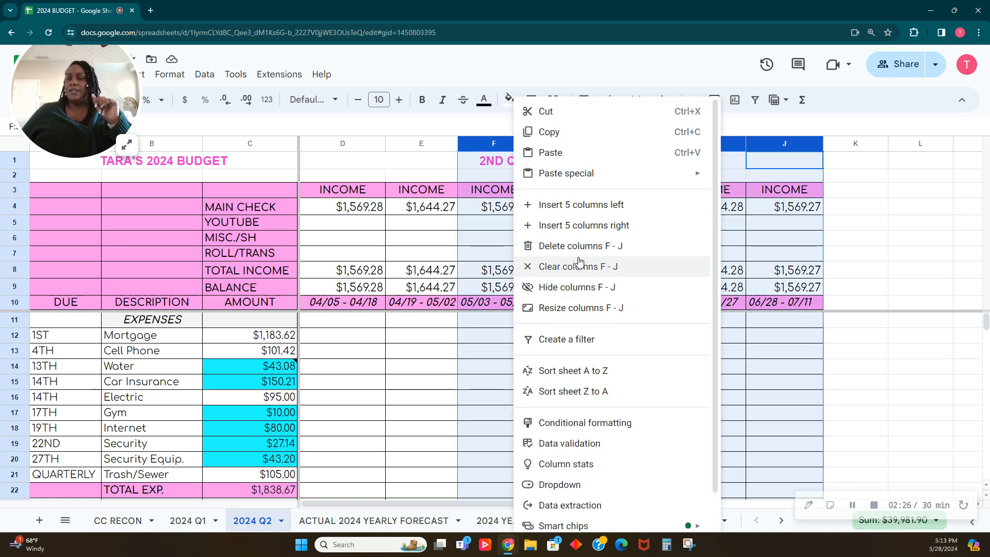
left_click(583, 287)
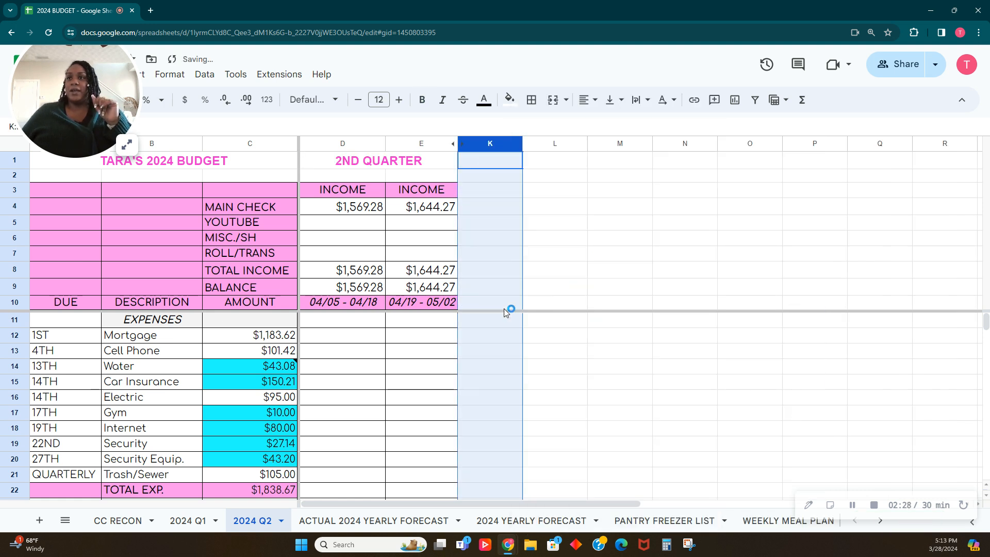
left_click(382, 341)
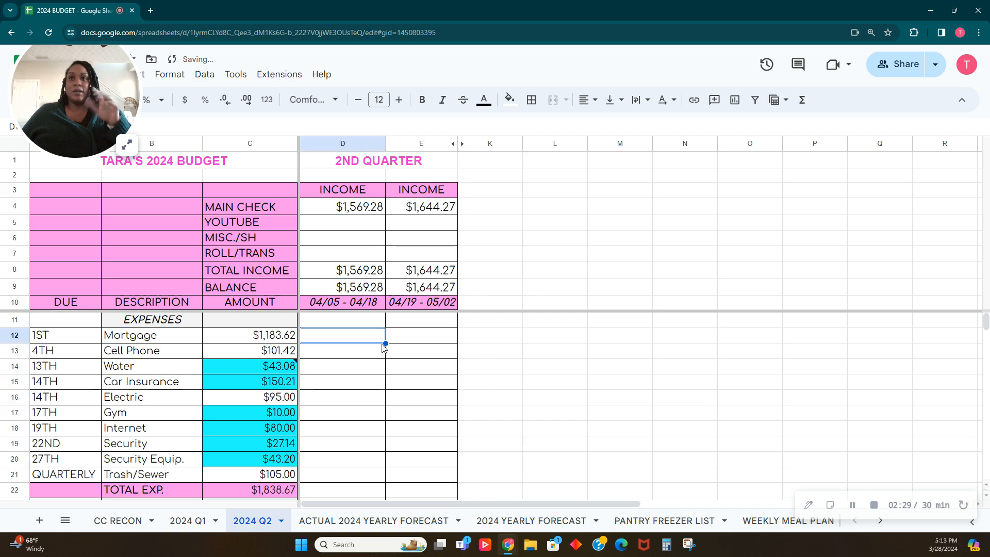
left_click(365, 202)
scroll(332, 342, "down", 1)
scroll(330, 342, "up", 1)
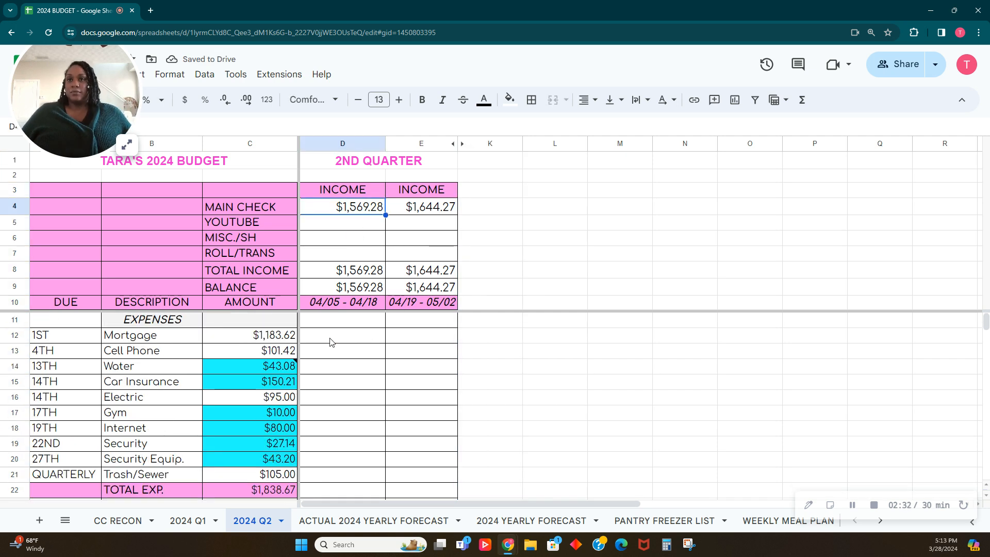
- Switch to the Calculator and divide the mortgage amount of 1,183.62 by 2
left_click(347, 336)
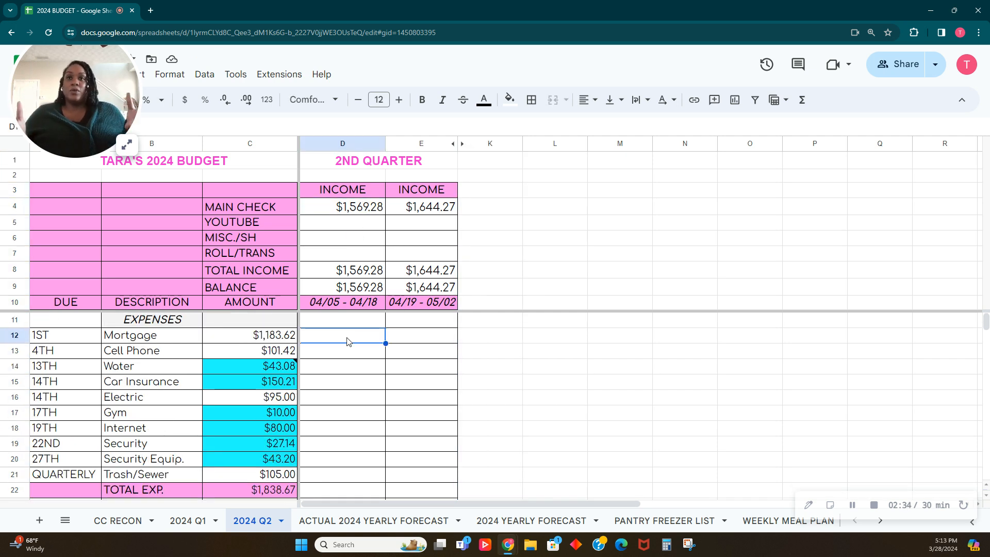
left_click(667, 546)
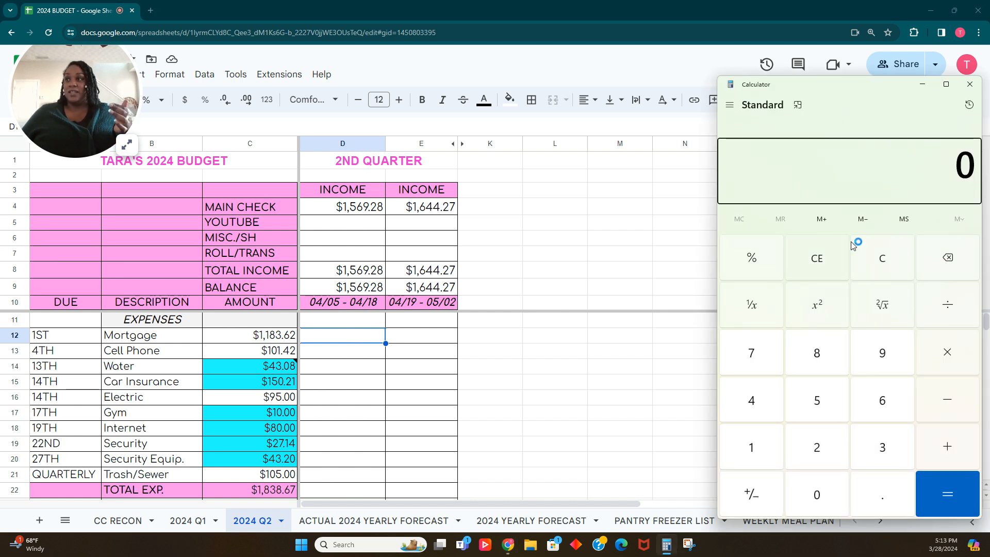
type("1,183")
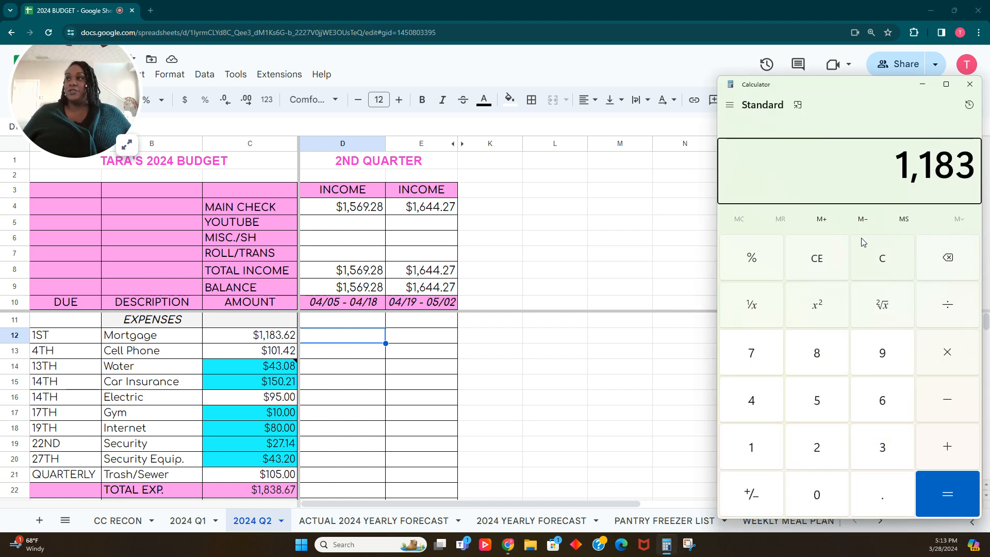
type(".62")
key("Return")
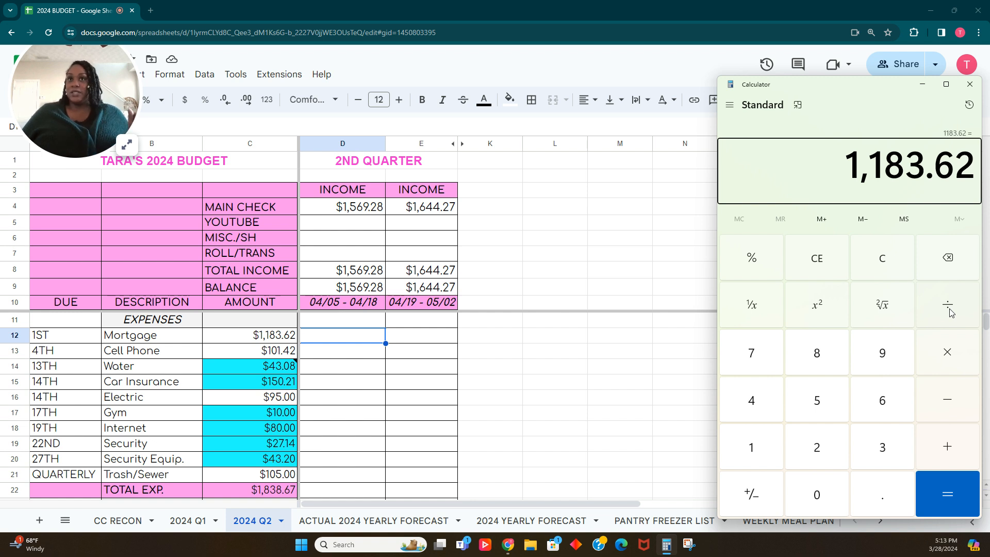
type("2")
key("Return")
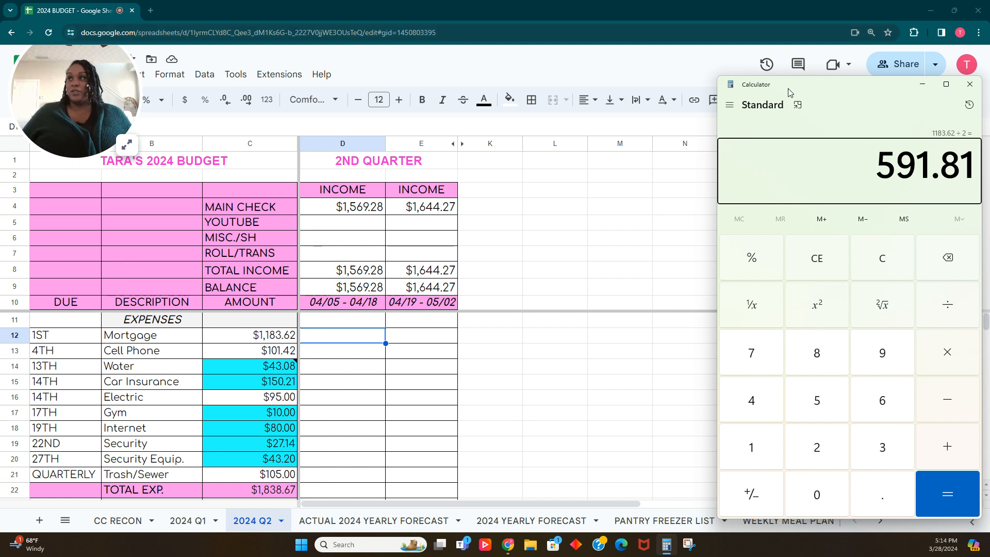
- Return to the budget sheet and enter mortgage payments of 591.81 for 04/05 - 04/18 and 591.82 for 04/19 - 05/02
left_click(365, 341)
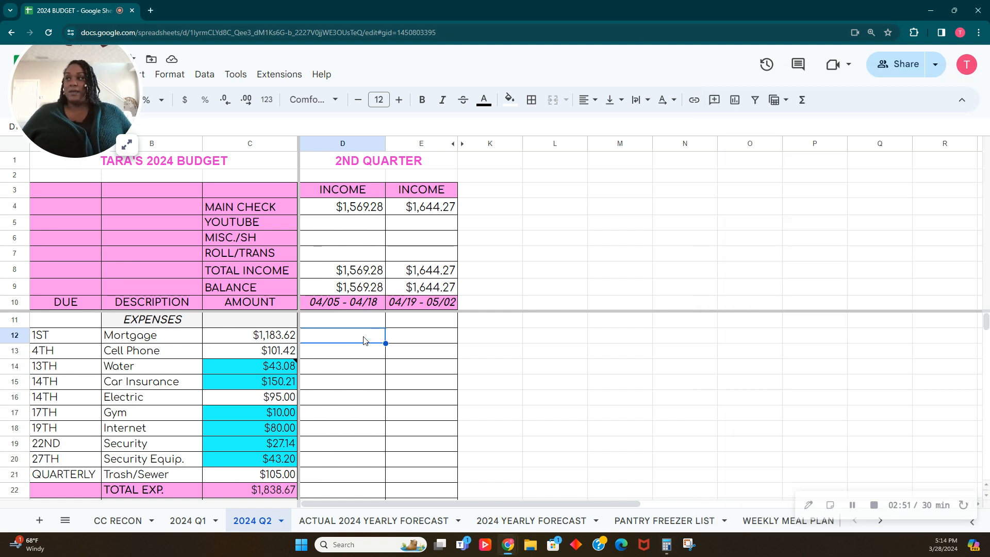
key("alt+Tab")
type("59")
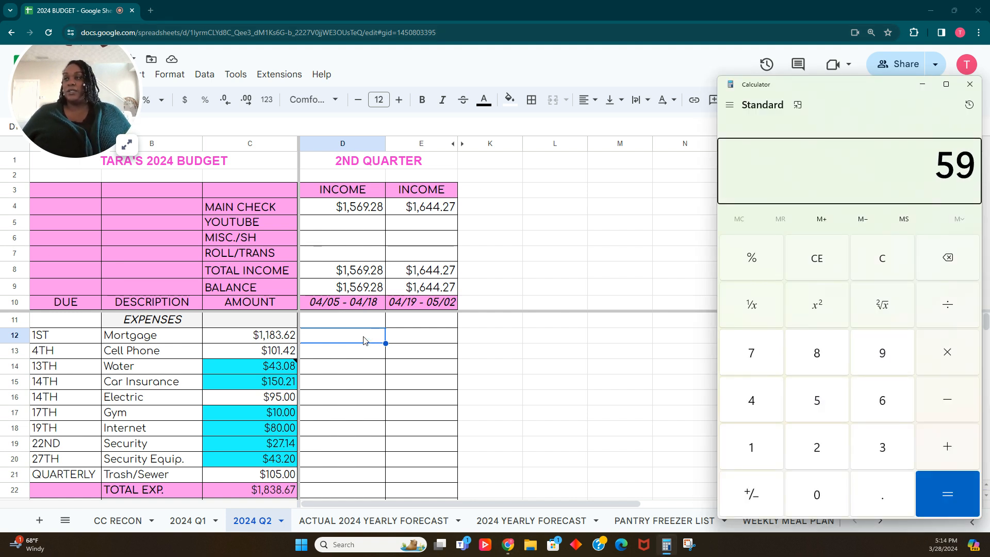
left_click(365, 340)
type("591")
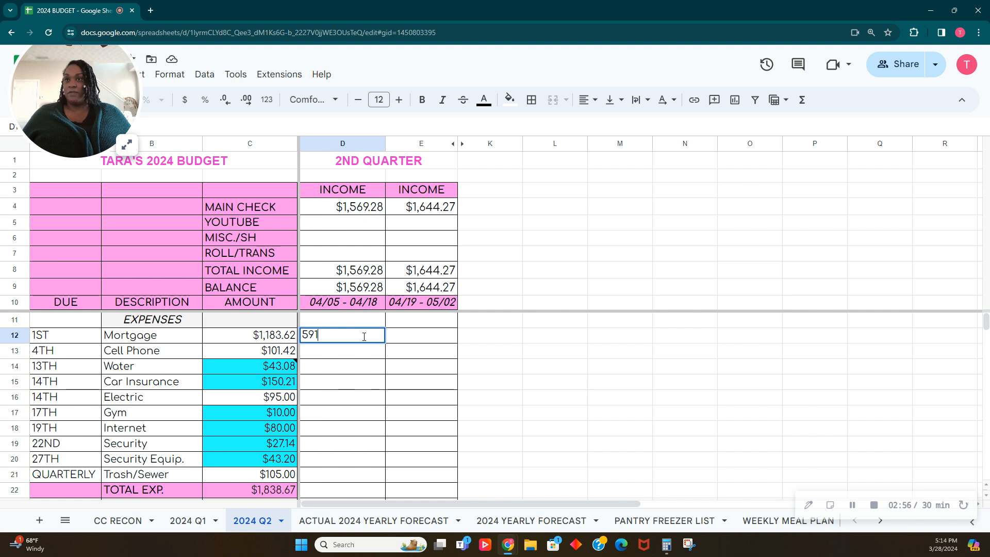
type(".81")
key("Tab")
type("591.82")
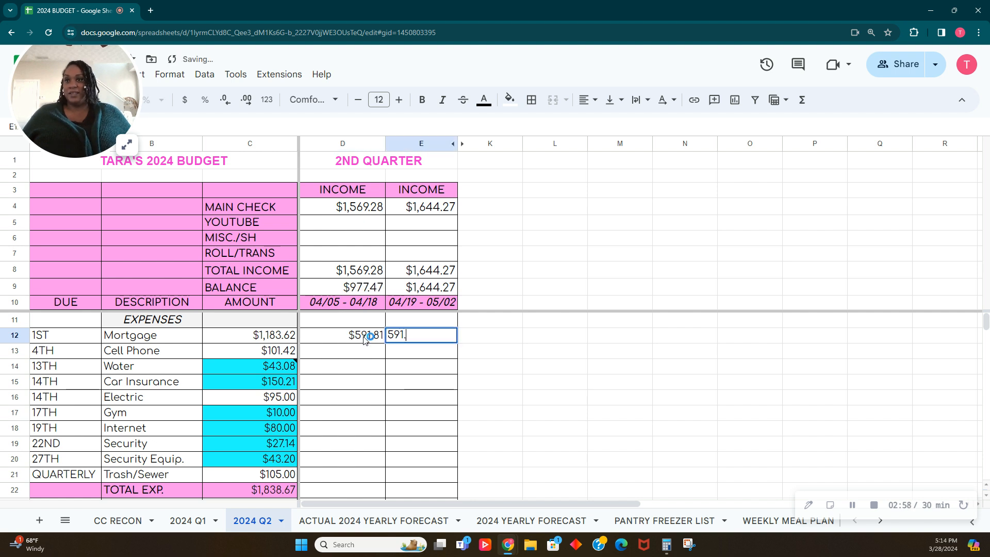
key("Tab")
- Check the sum of the two mortgage payments and correct the 04/19 - 05/02 payment to 591.81
left_click_drag(364, 339, 417, 339)
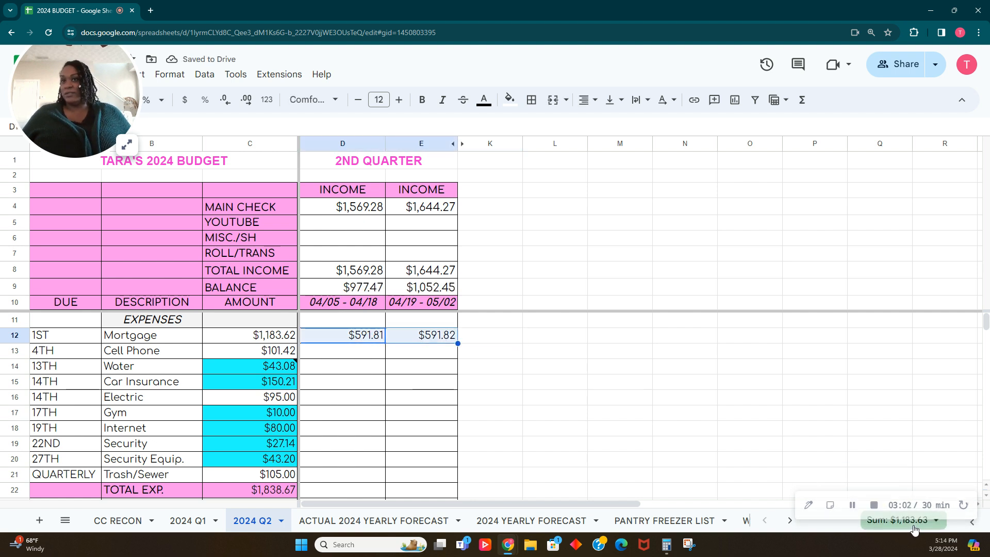
double_click(449, 336)
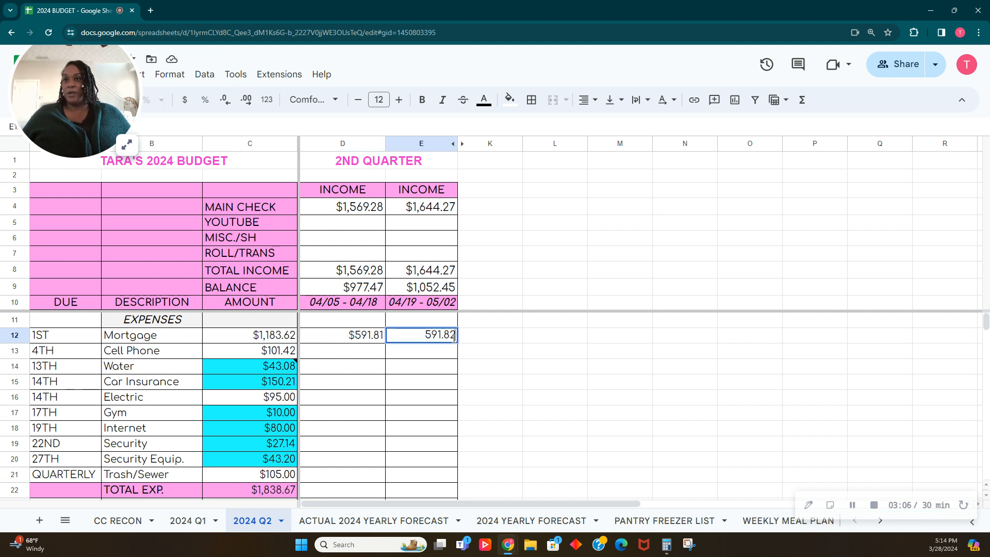
key("BackSpace")
type("1")
key("Tab")
left_click_drag(361, 335, 440, 336)
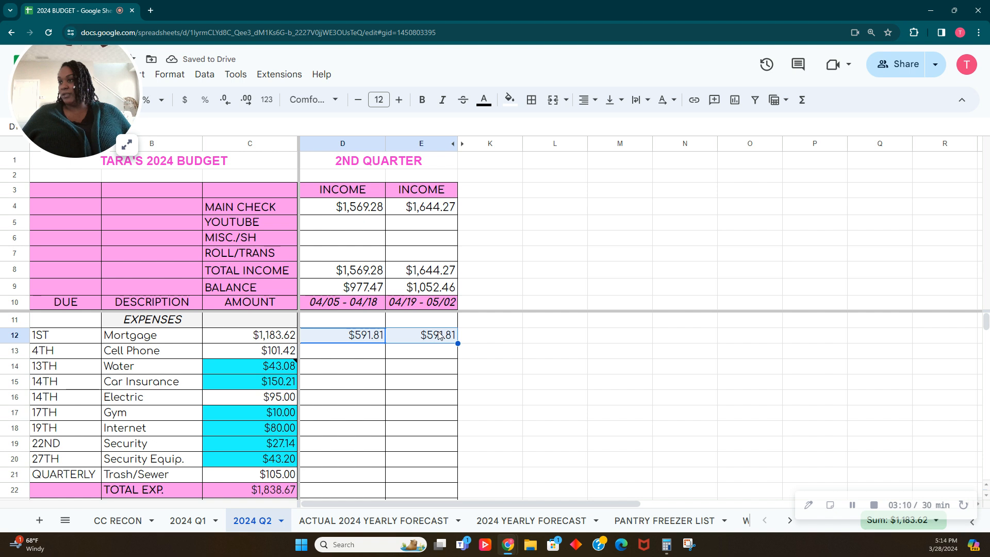
- Set the Cell Phone expense amount in column C to $77.00
left_click(371, 358)
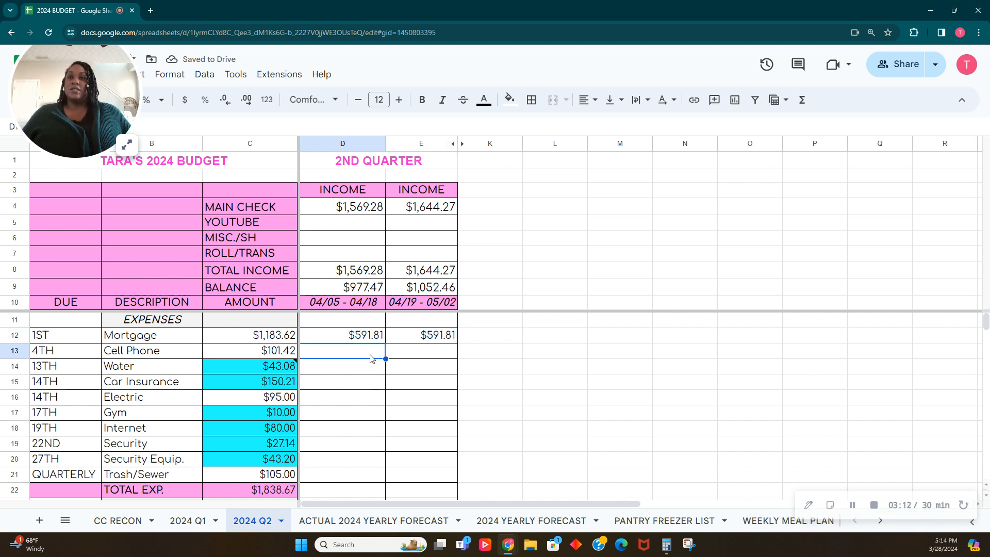
left_click(285, 354)
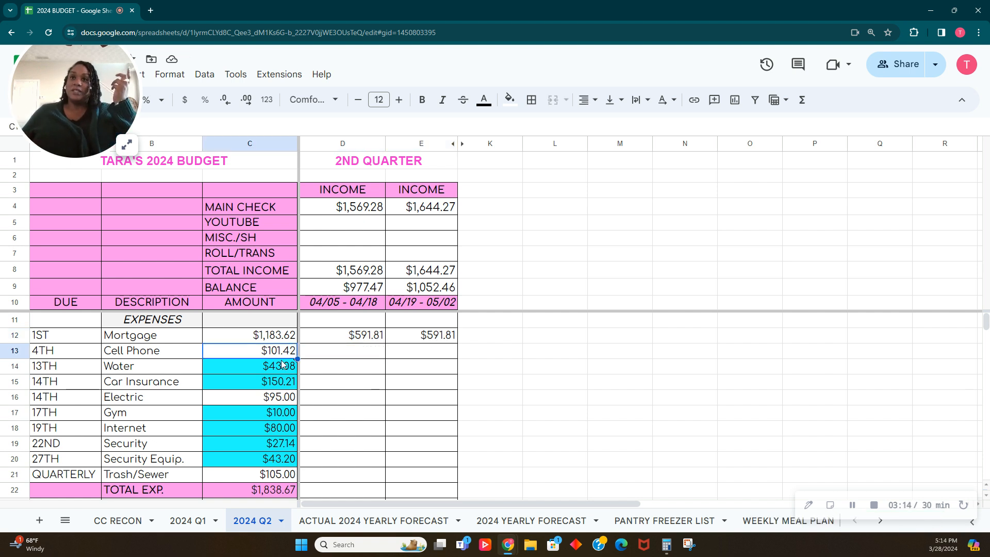
type("77.020")
key("Tab")
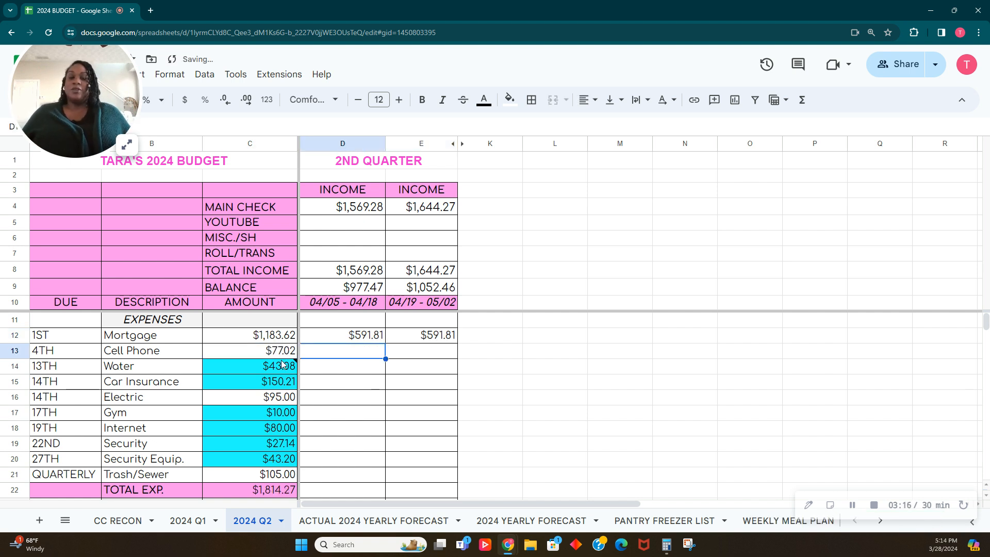
key("shift+Tab")
type("77.")
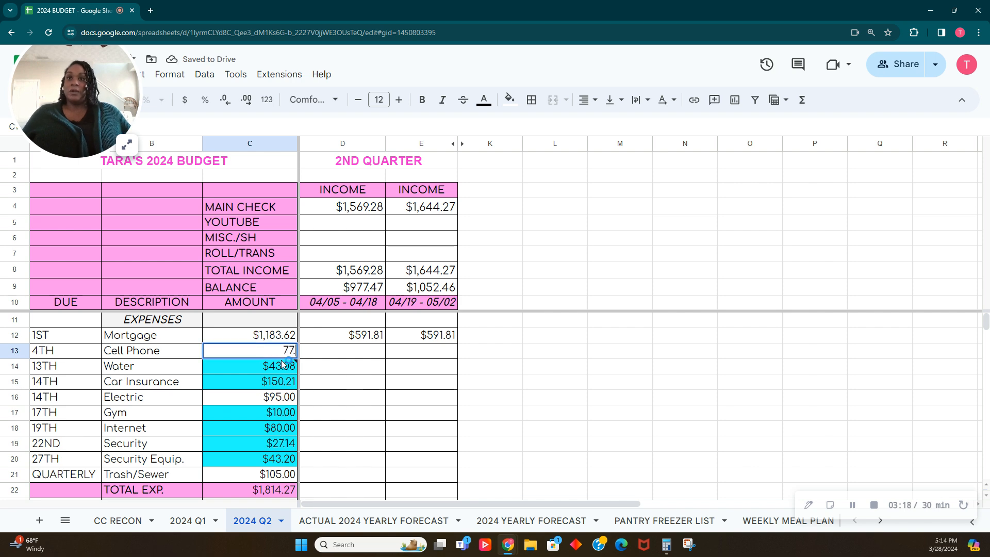
type("0")
key("Tab")
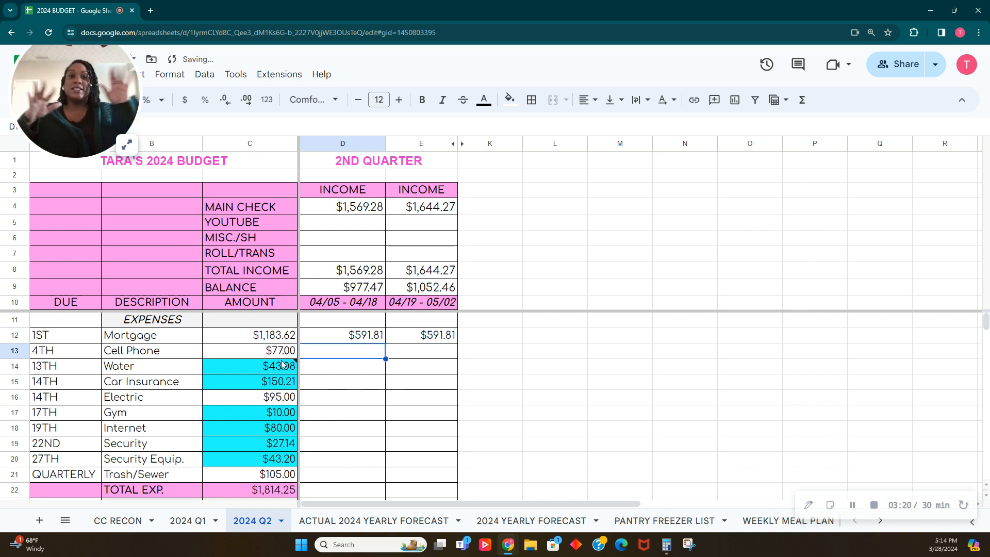
left_click(127, 145)
left_click_drag(291, 192, 530, 204)
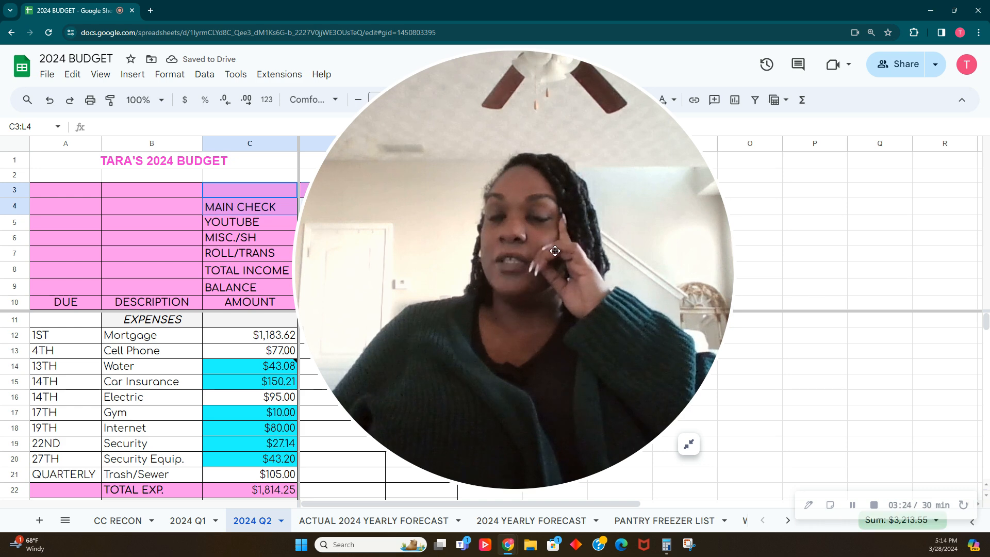
left_click_drag(564, 248, 883, 168)
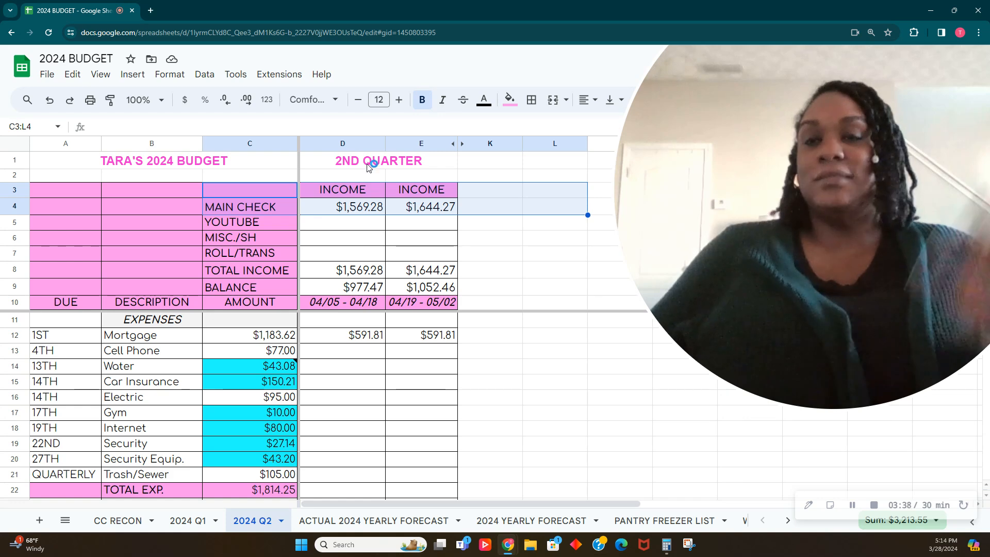
- Check the Cell Phone figures on the 2024 YEARLY FORECAST sheet and return to the 2024 Q2 sheet
left_click(264, 355)
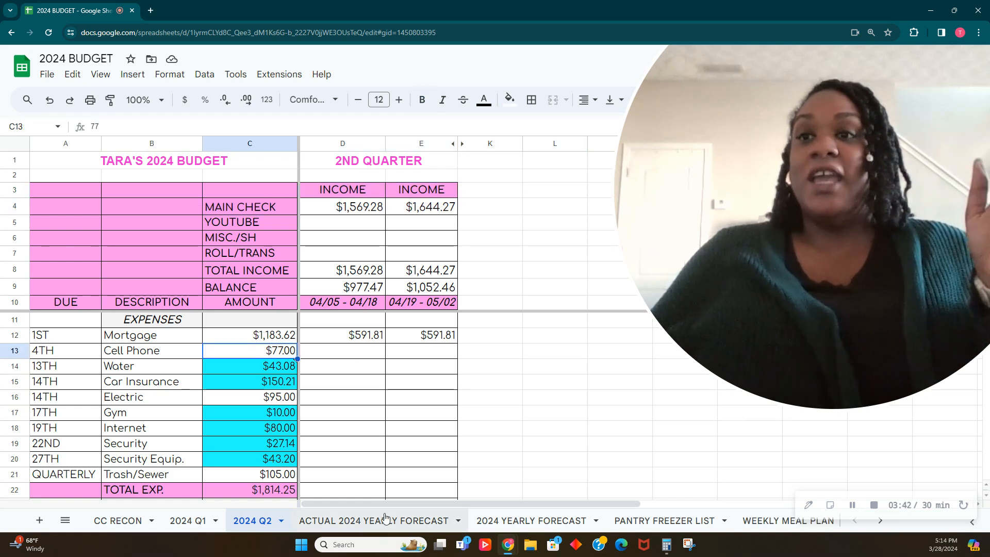
left_click(515, 519)
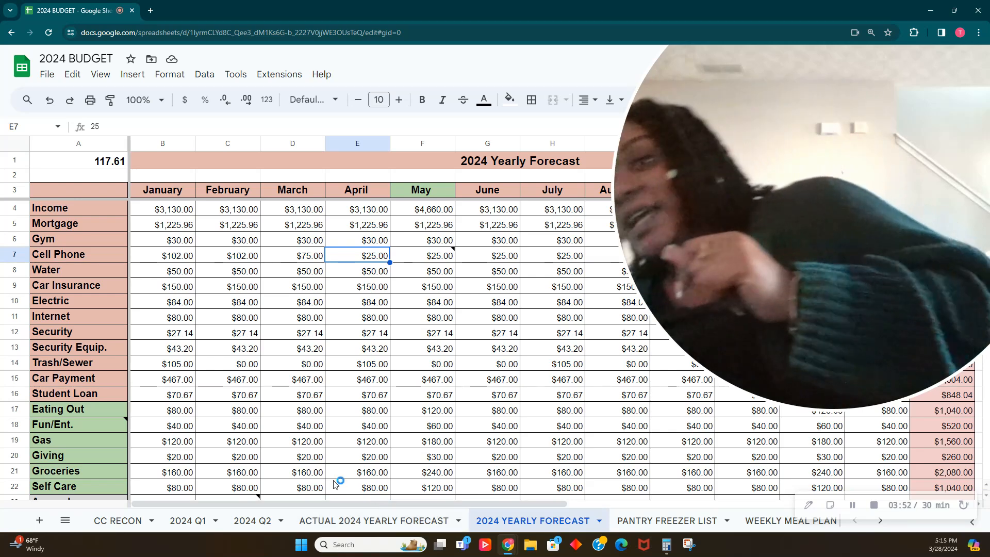
left_click(248, 522)
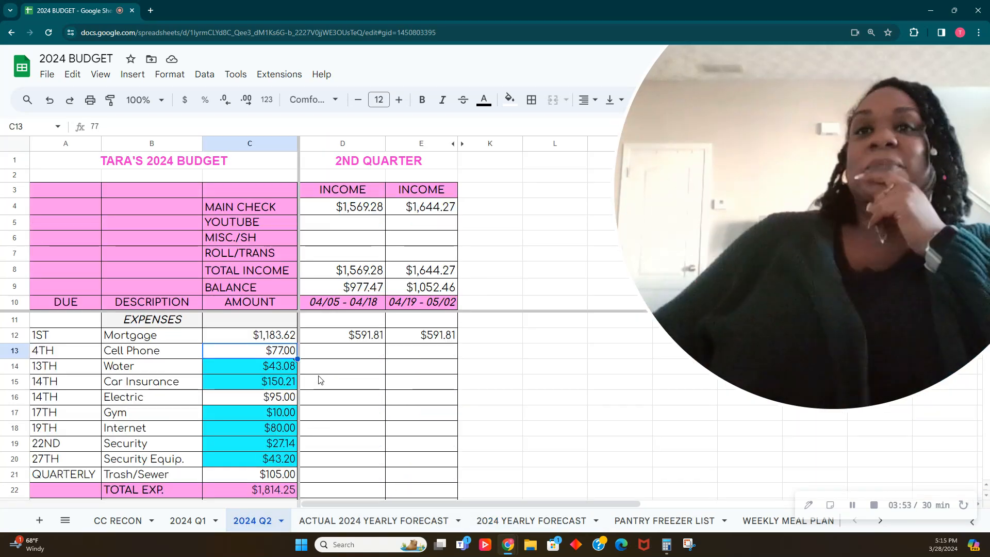
- Check the first-quarter expense allocations on the 2024 Q1 sheet and return to the 2024 Q2 sheet
left_click(343, 352)
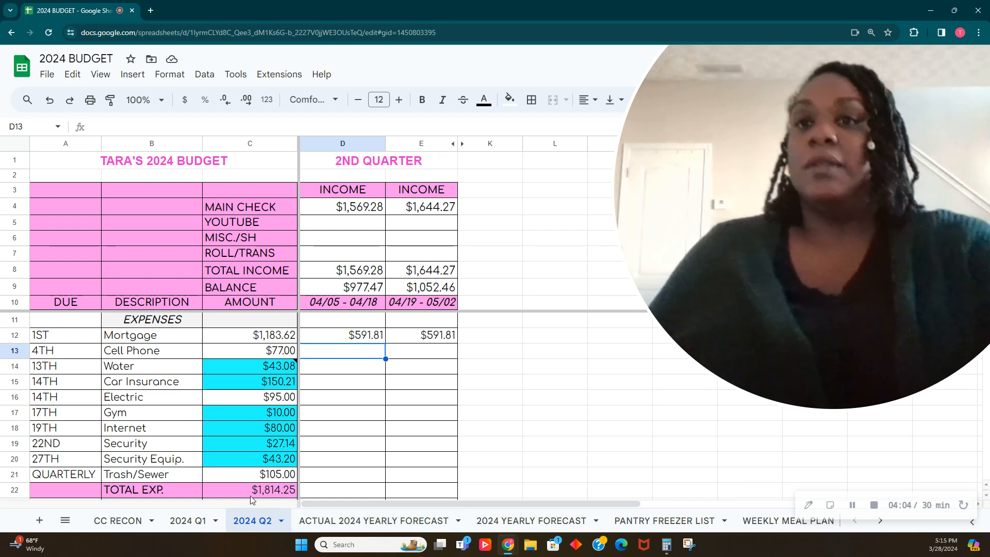
left_click(187, 520)
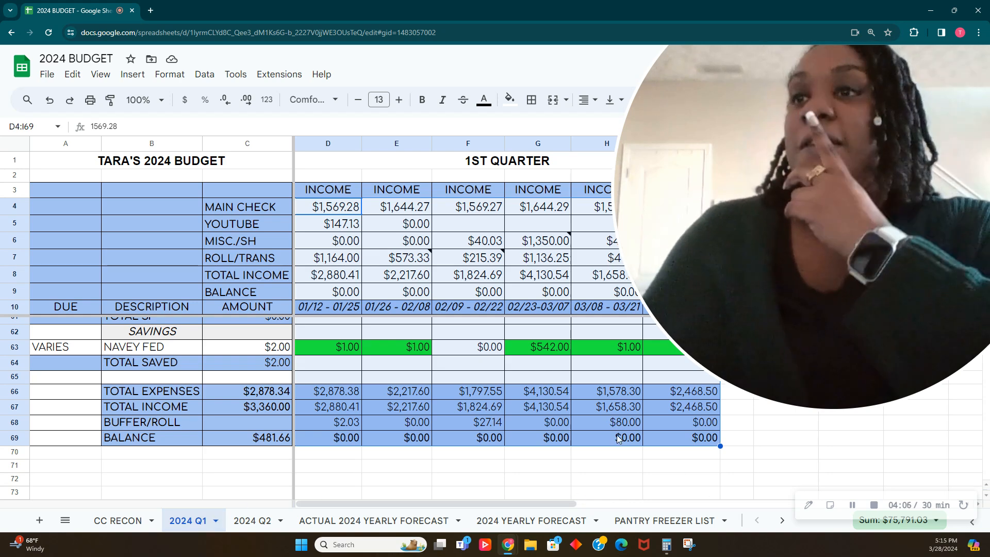
scroll(602, 458, "up", 15)
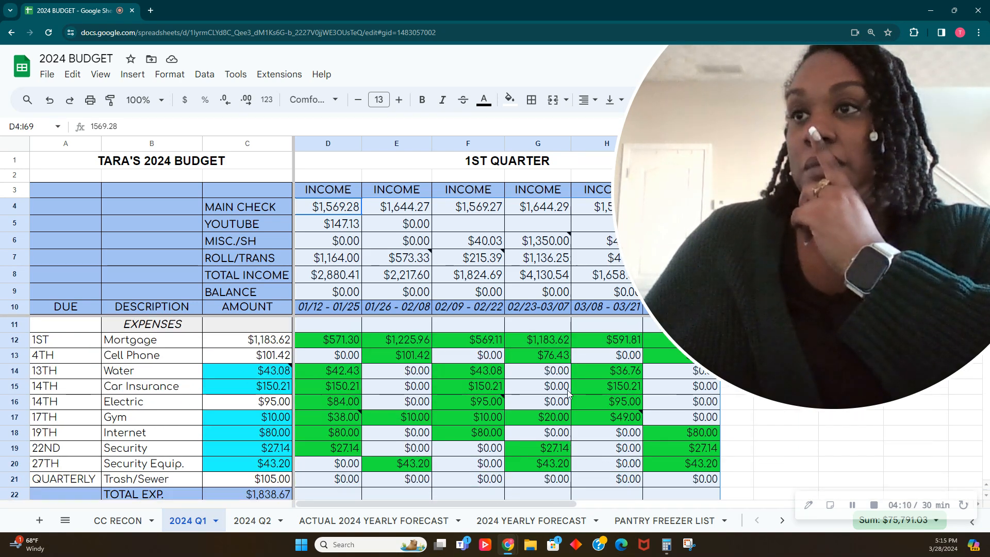
left_click_drag(670, 307, 690, 326)
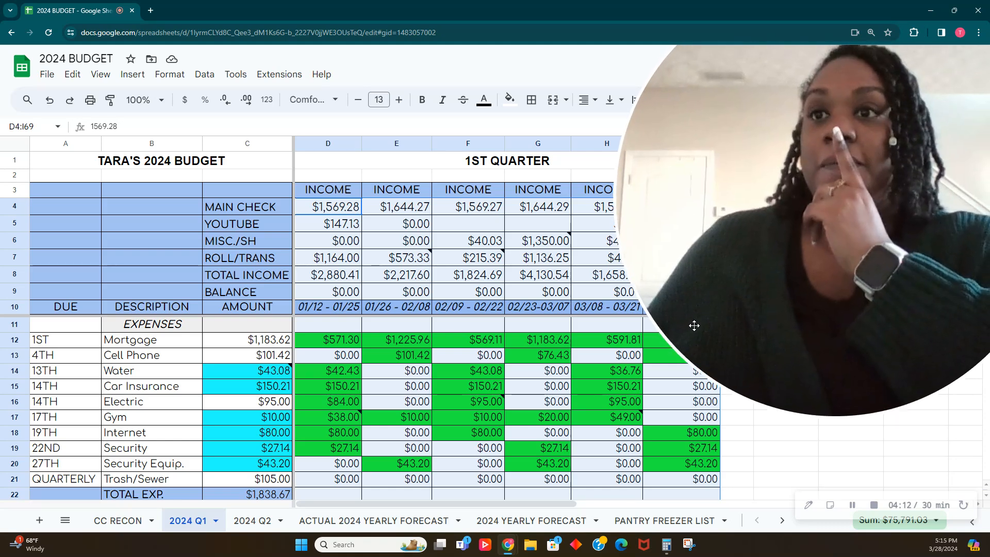
left_click(274, 514)
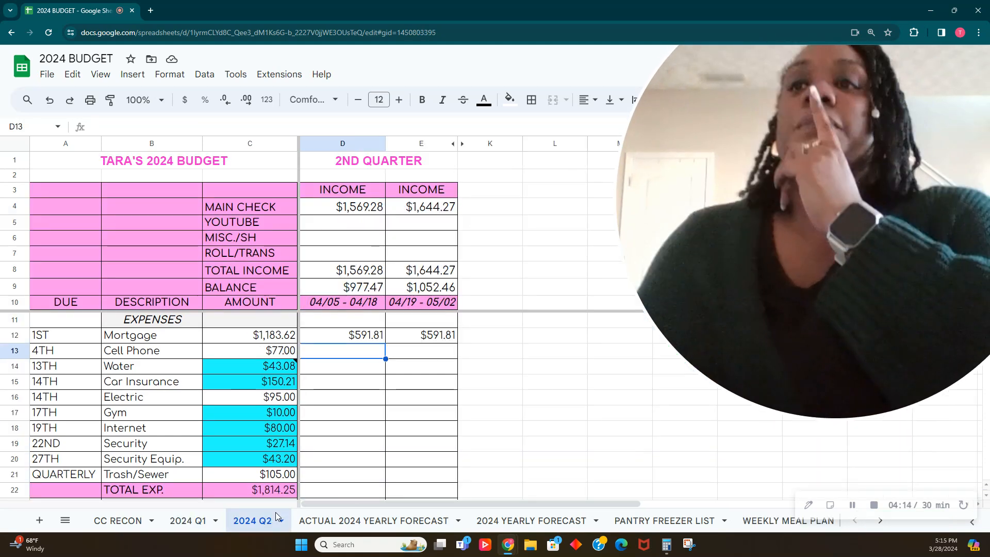
left_click(434, 358)
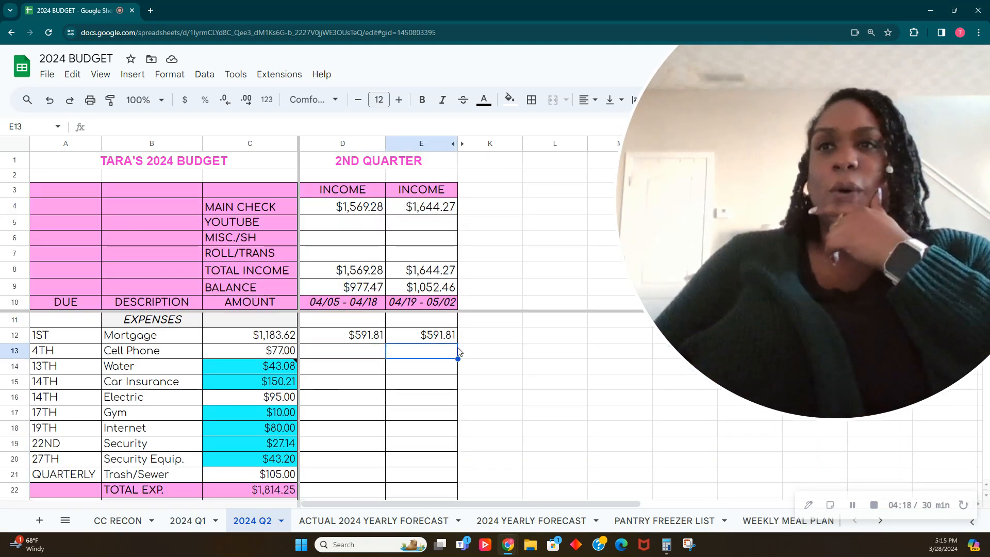
left_click(500, 350)
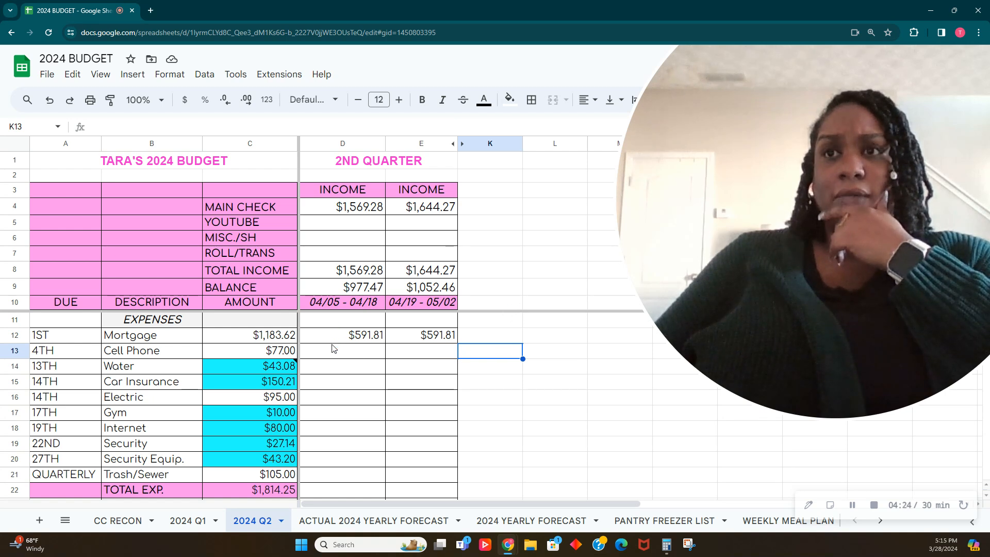
- Enter Cell Phone payments of 0 for both the 04/05 - 04/18 and 04/19 - 05/02 pay periods
left_click(351, 357)
type("0")
key("Tab")
type("0")
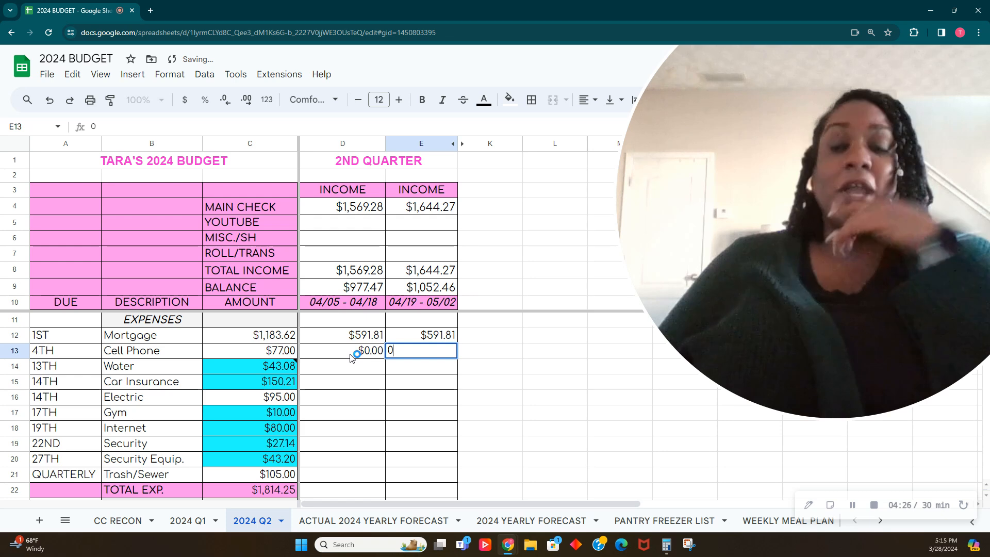
key("Return")
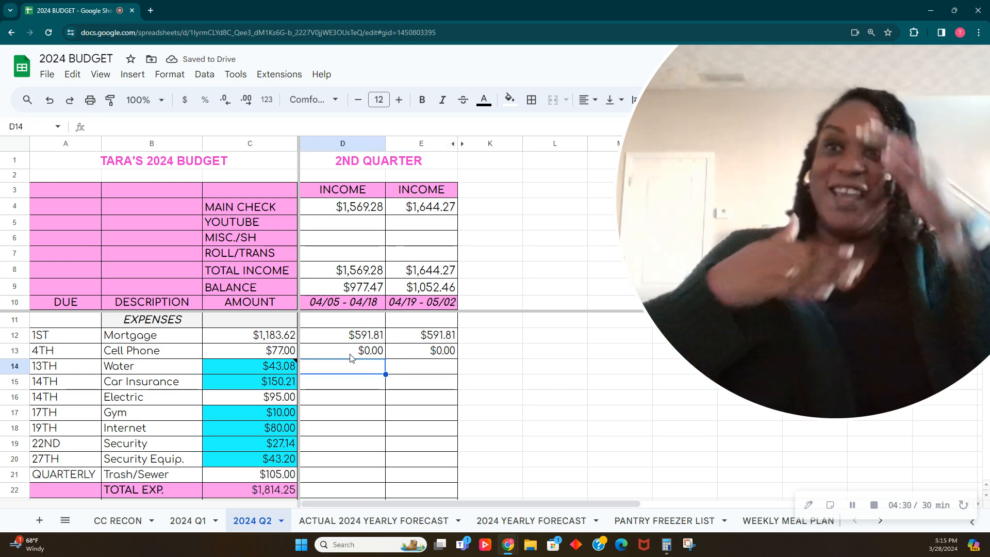
left_click(351, 352)
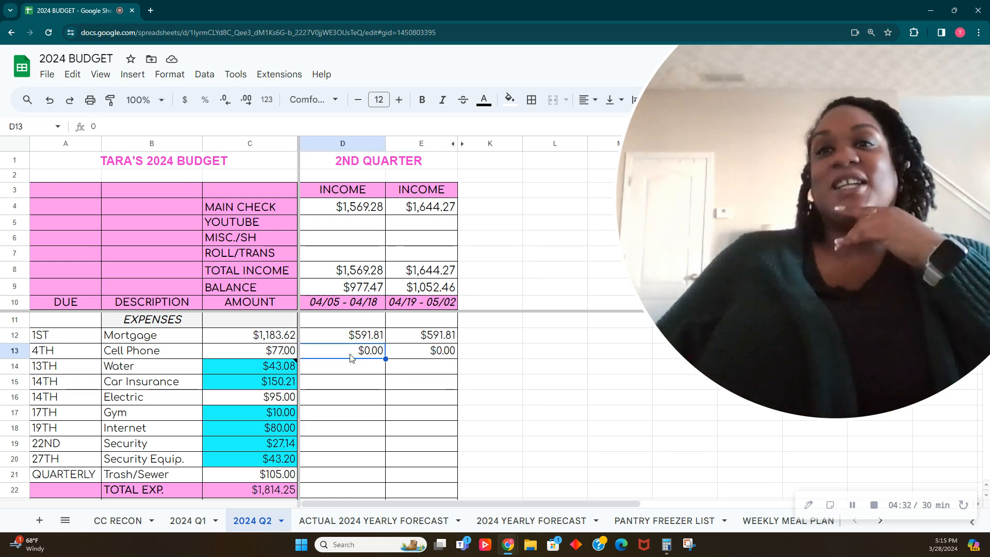
key("Right")
left_click(441, 306)
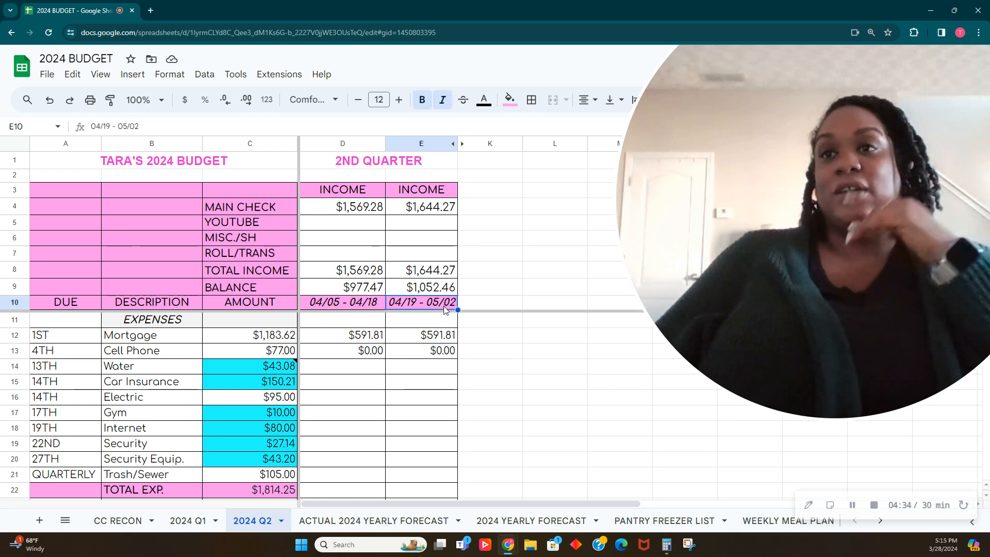
- Enter Water payments of 43.08 for 04/05 - 04/18 and 0 for 04/19 - 05/02
left_click(336, 375)
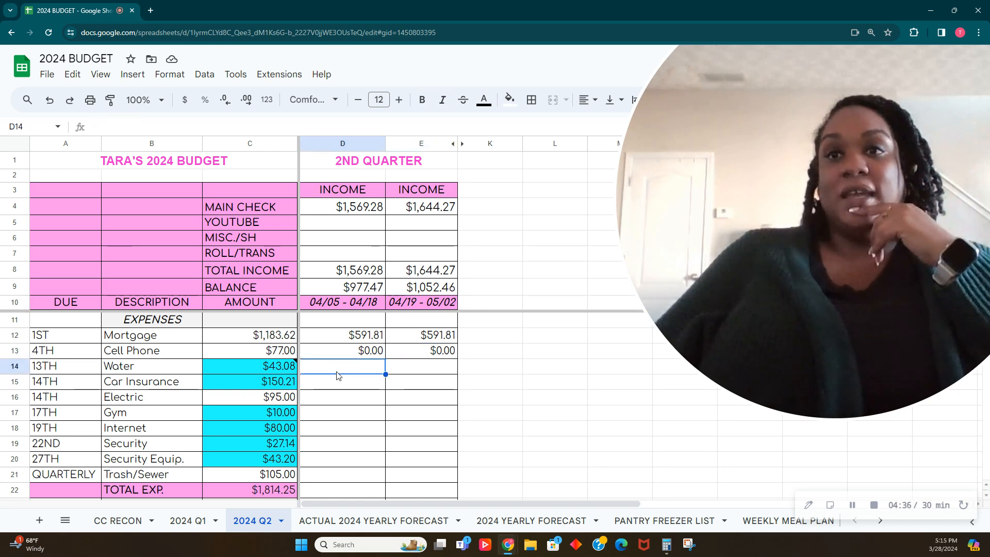
type("43")
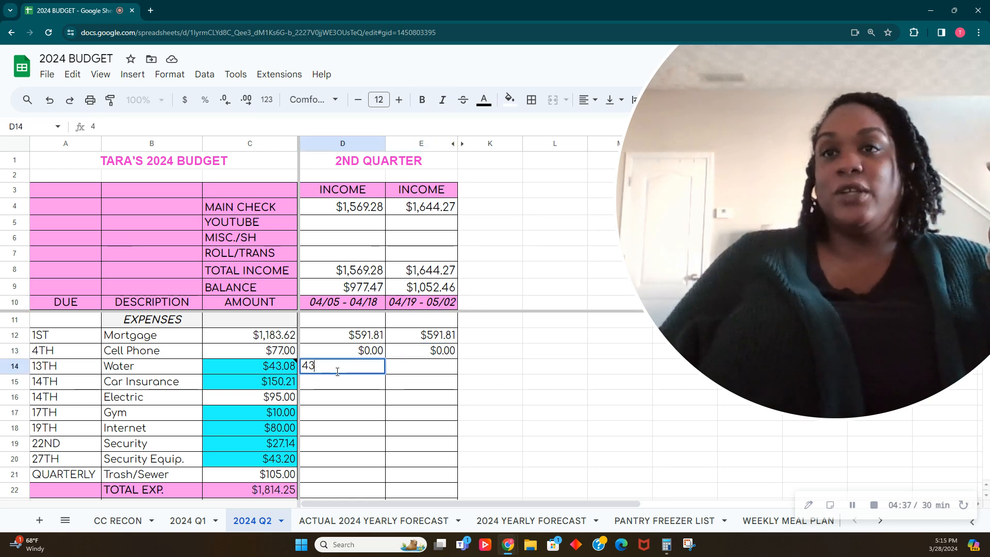
type(".0")
key("BackSpace")
key("BackSpace")
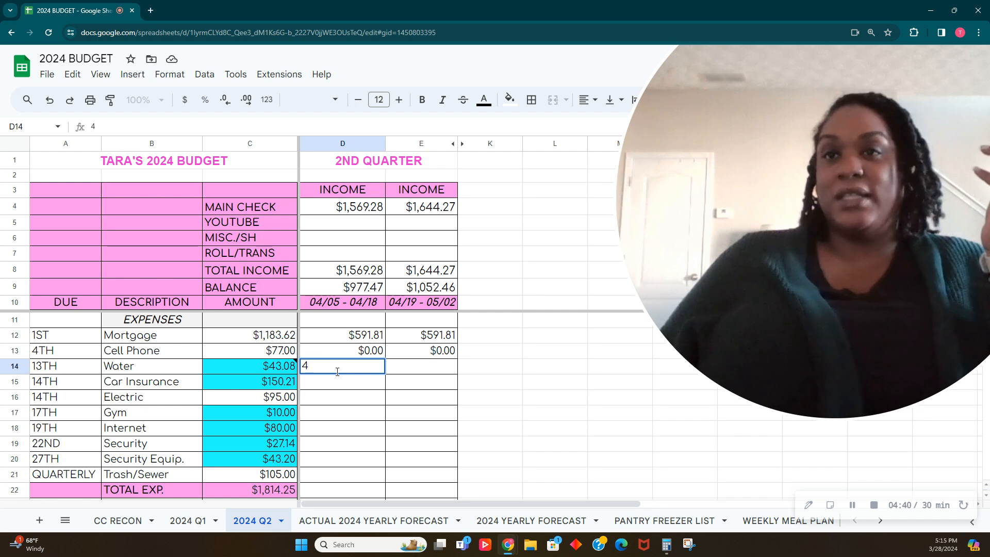
type("3.08")
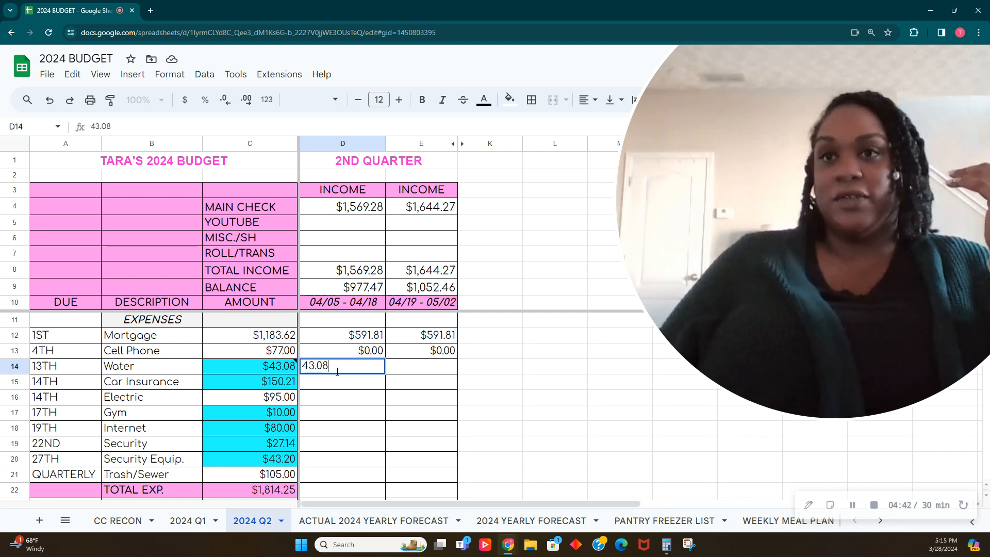
key("Tab")
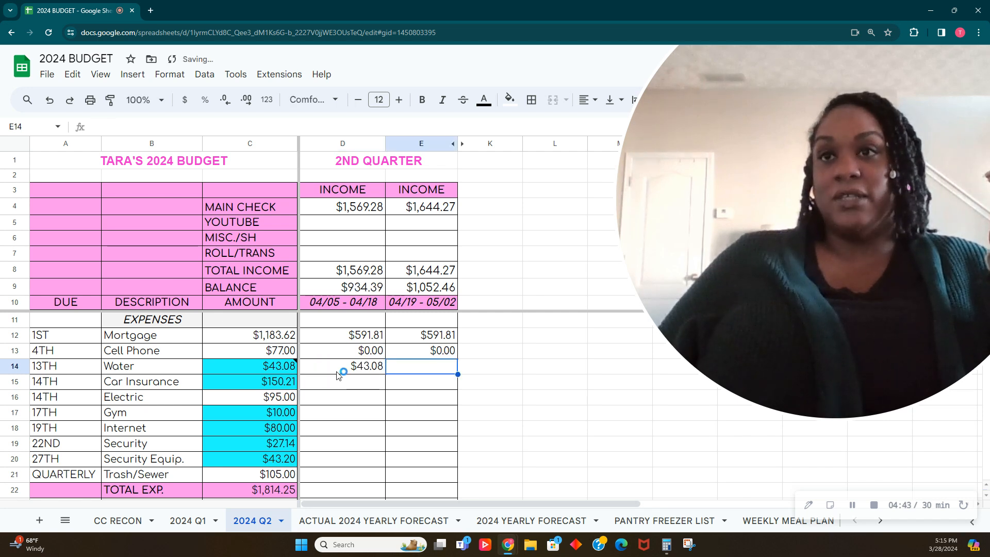
type("0")
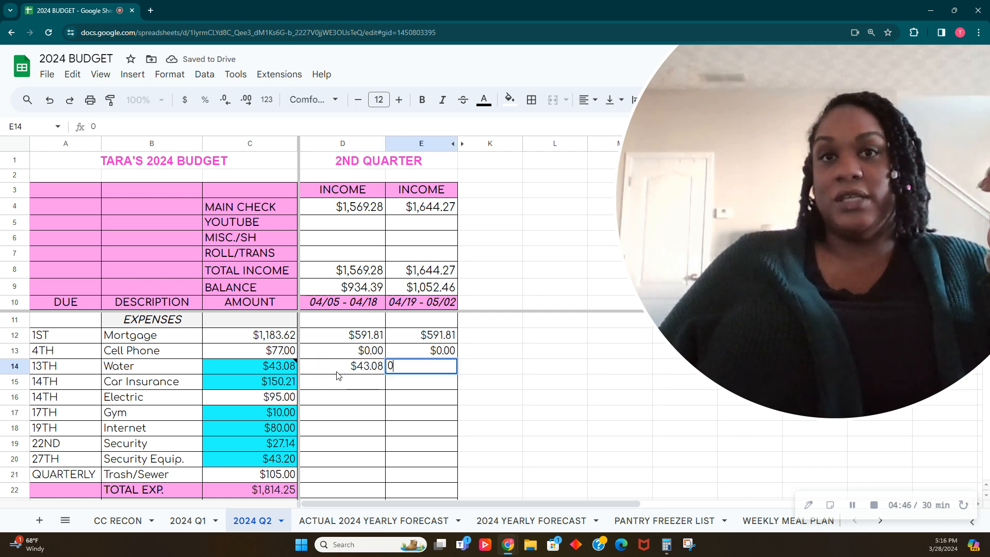
key("Return")
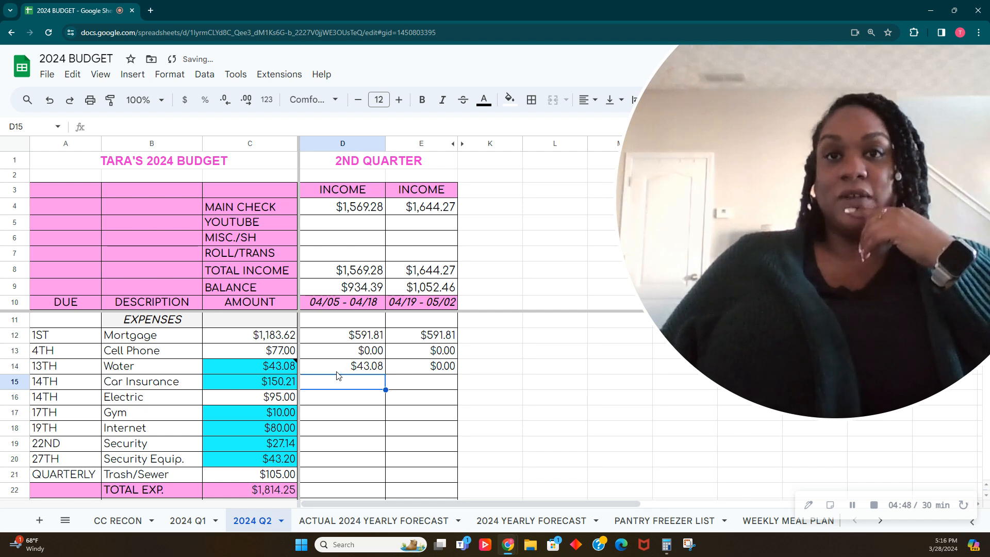
- Enter Car Insurance payments of 150.21 for 04/05 - 04/18 and 0 for 04/19 - 05/02
type("150")
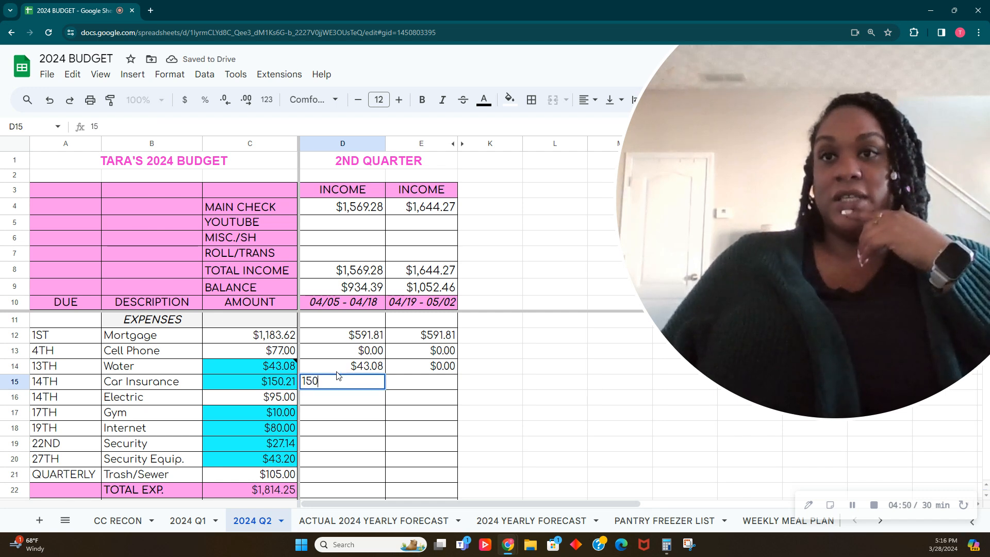
type(".21")
key("Tab")
type("0")
key("Return")
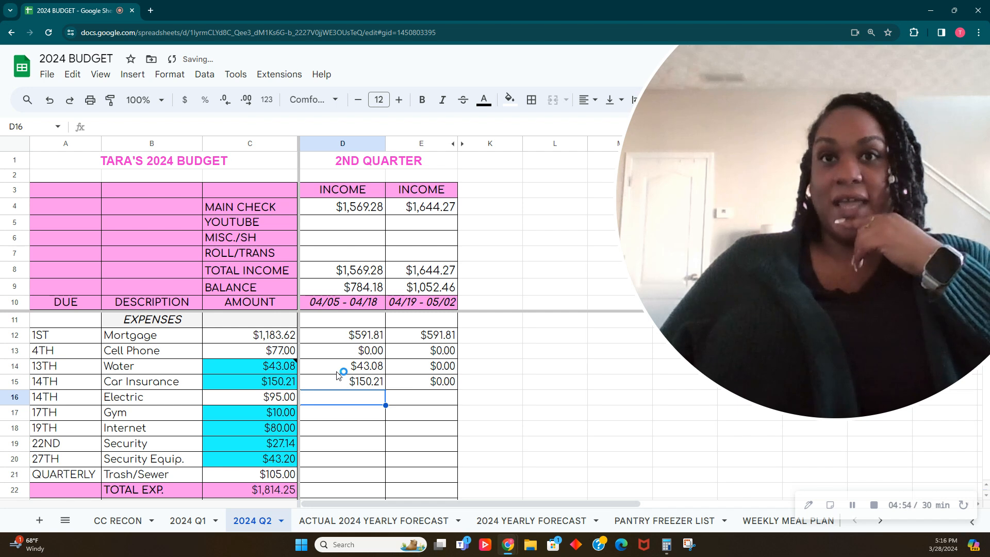
- Enter Electric payments of 95 for 04/05 - 04/18 and 0 for 04/19 - 05/02
type("95.")
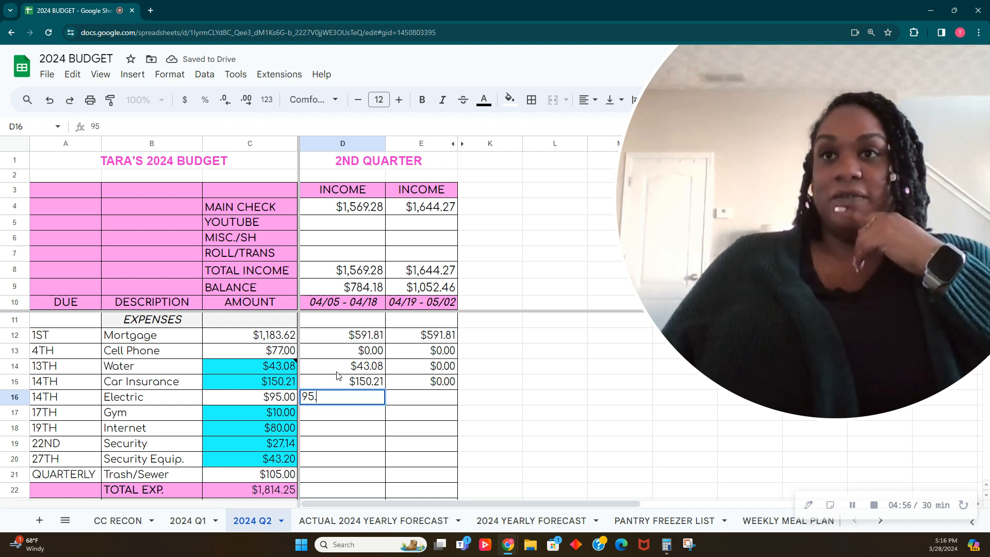
key("Tab")
type("0")
key("Return")
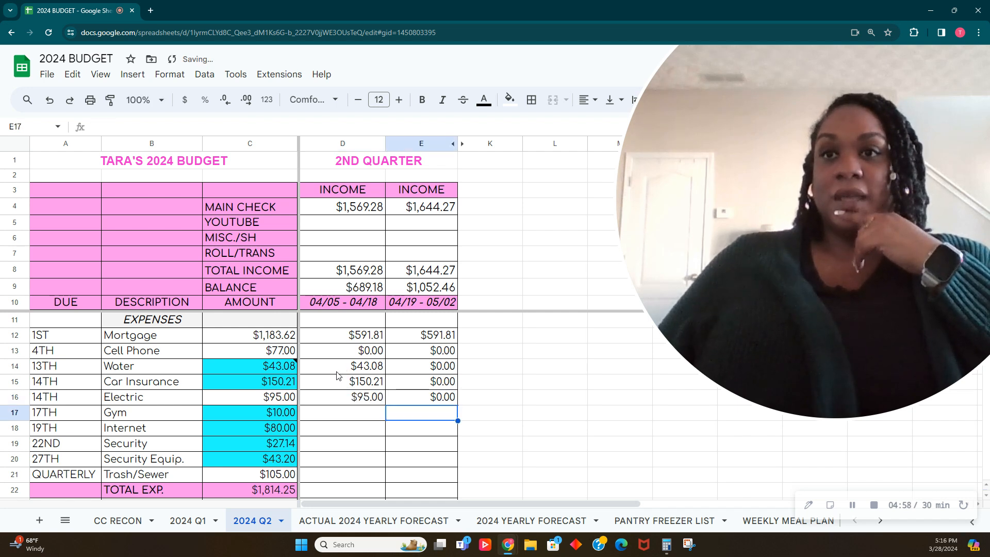
- Set the Gym expense amount in column C to 0
key("Left")
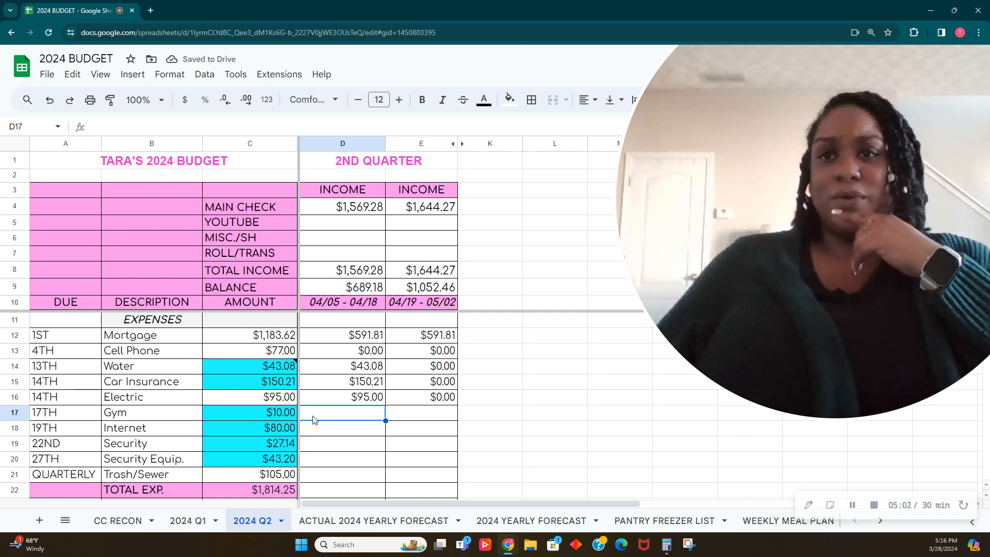
left_click(287, 418)
type("0")
key("Tab")
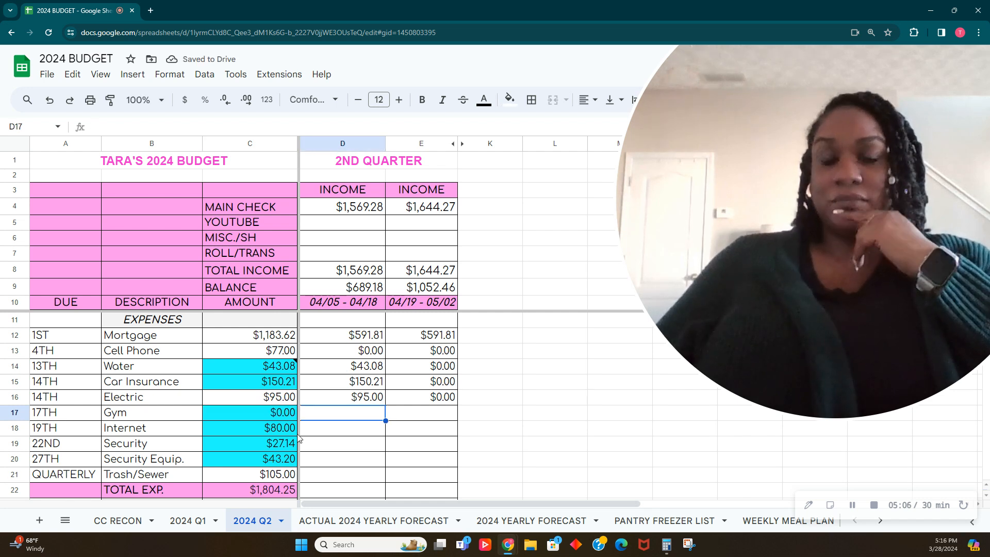
- Delete the Gym row from the expenses and undo the deletion
right_click(16, 414)
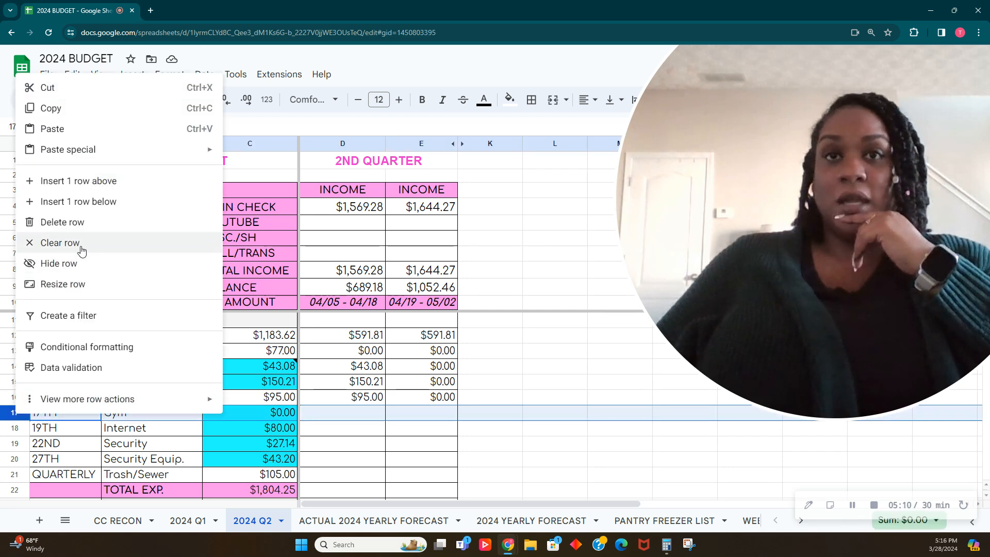
left_click(78, 222)
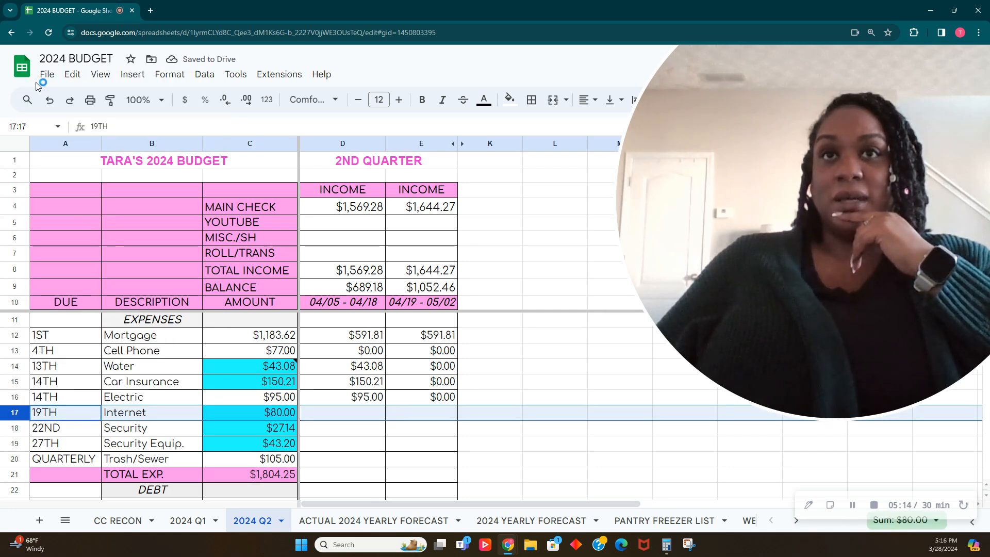
left_click(50, 99)
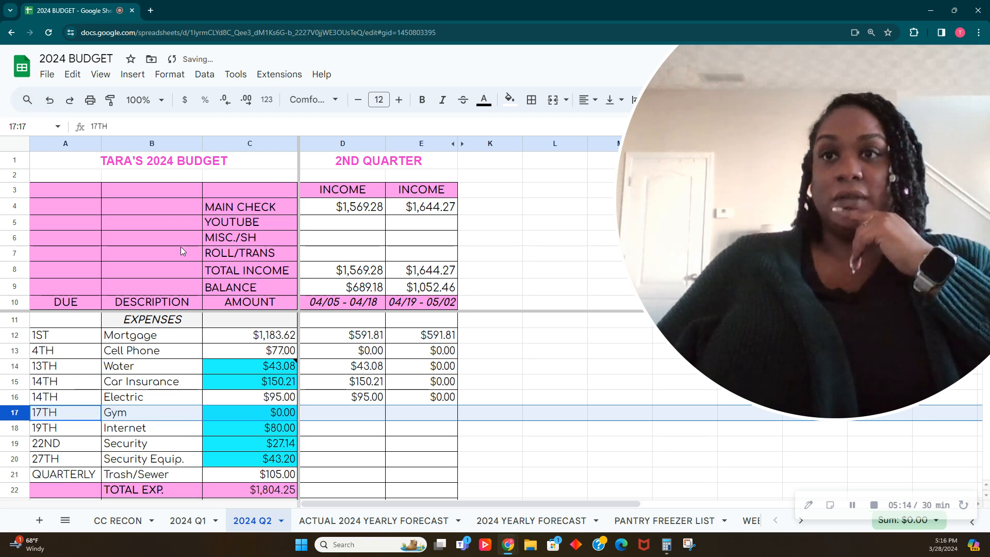
- Enter Gym payments of 10.00 for both the 04/05 - 04/18 and 04/19 - 05/02 pay periods
left_click(339, 416)
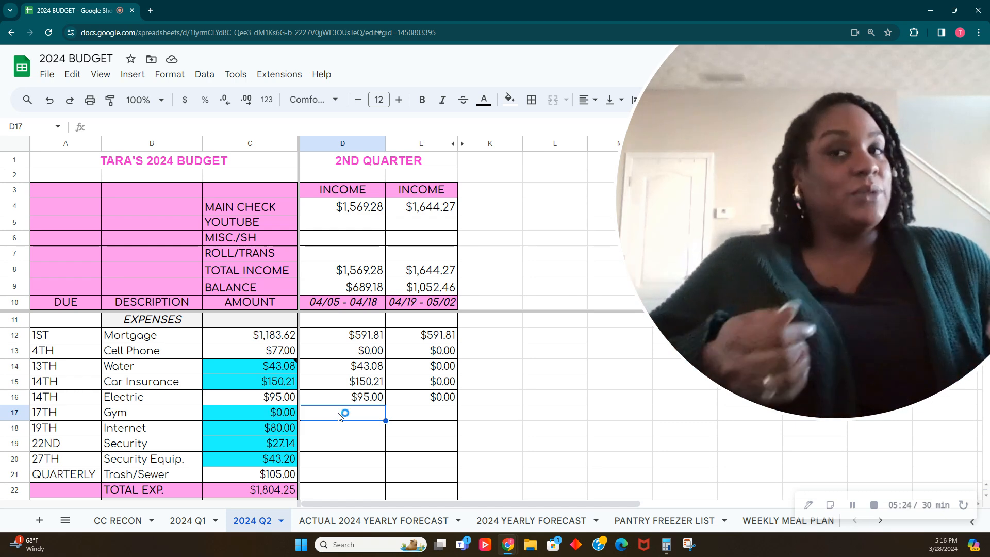
type("1")
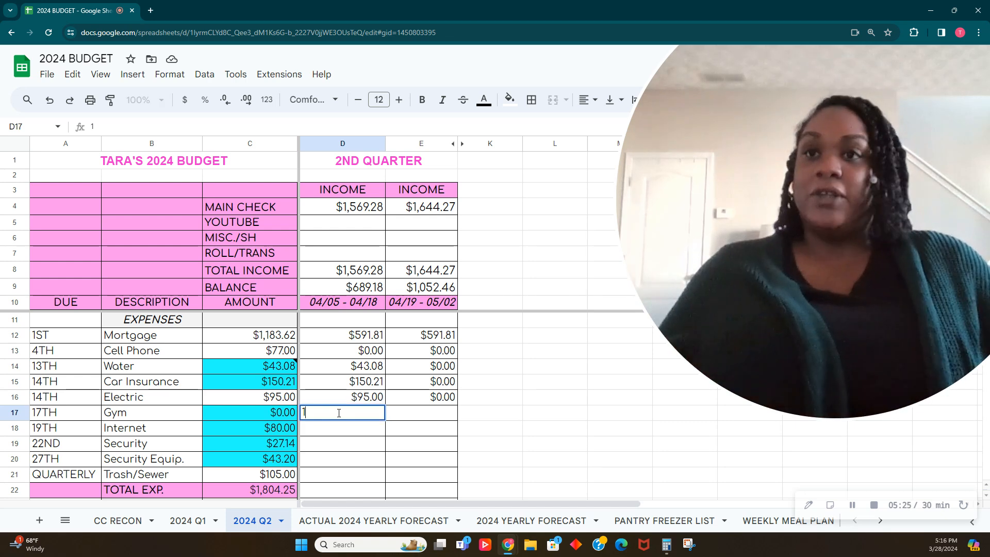
type("0.00")
key("Tab")
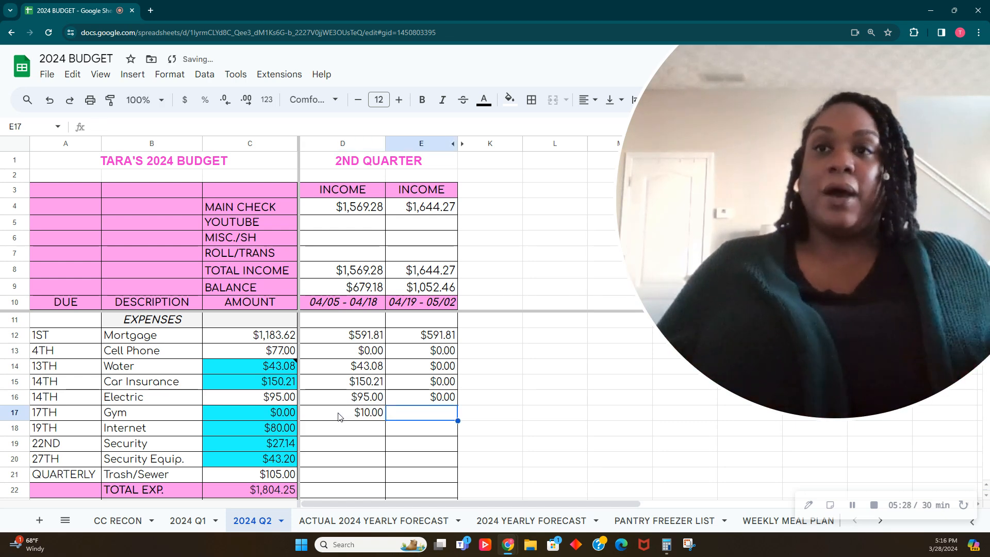
type("10.00")
key("Tab")
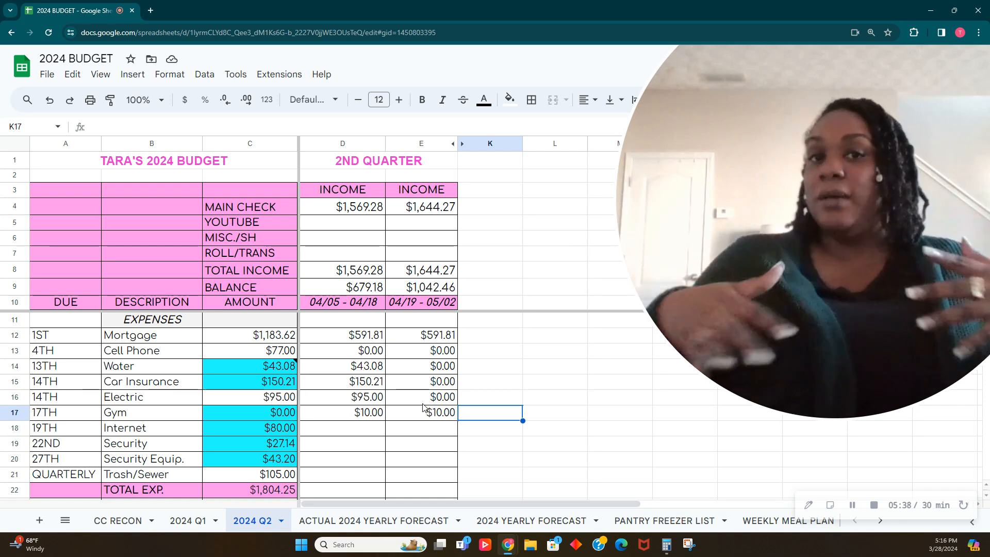
- Set the Gym expense amount in column C to 20.00
left_click(374, 432)
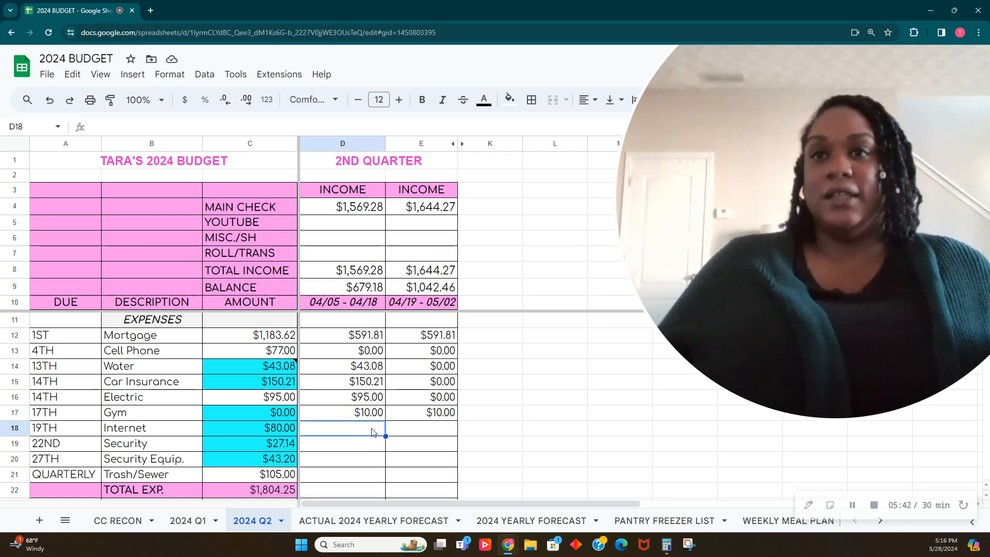
key("Up")
key("Left")
key("Left")
key("Right")
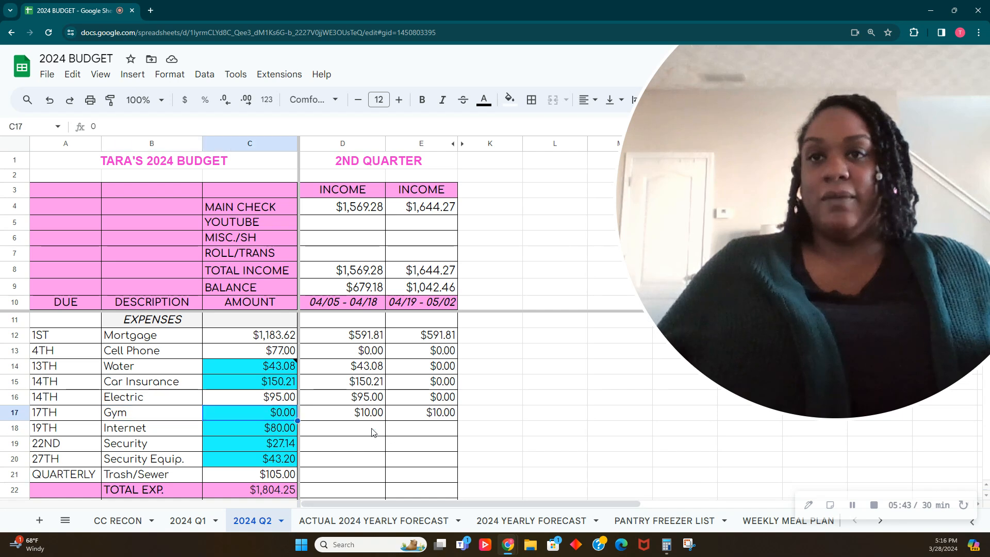
type("20.00")
key("Tab")
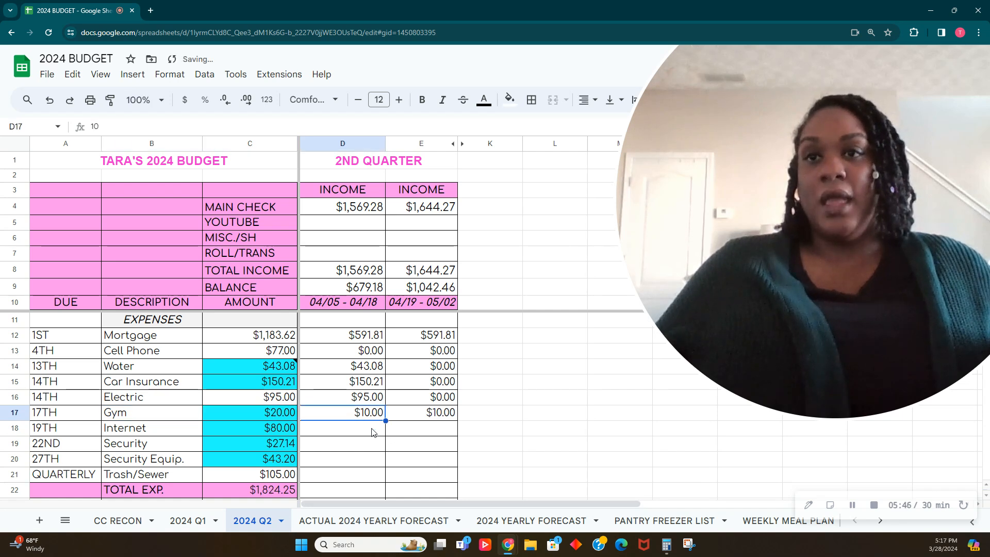
key("Right")
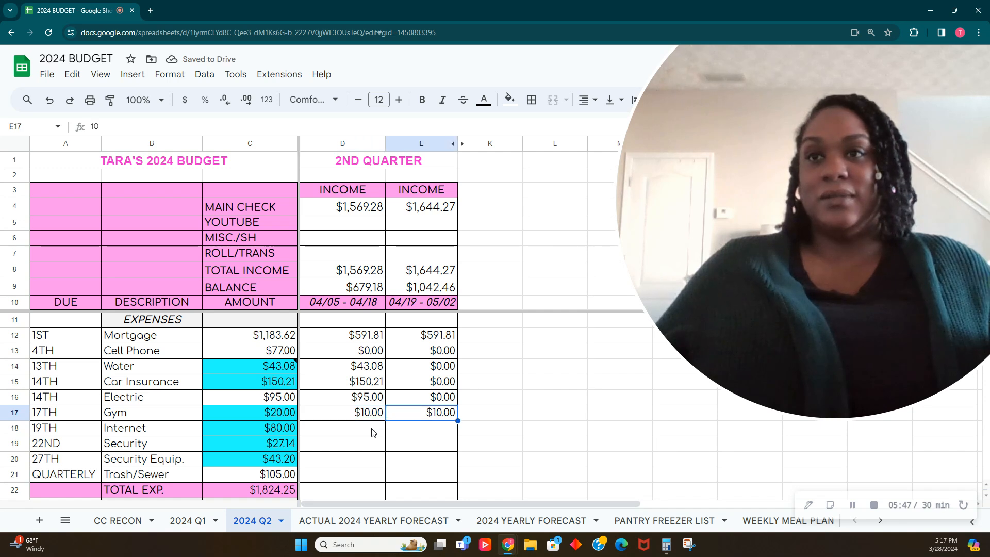
- For the 04/19 - 05/02 pay period, set the Gym payment to 0 and enter 80.00 for Internet
type("0")
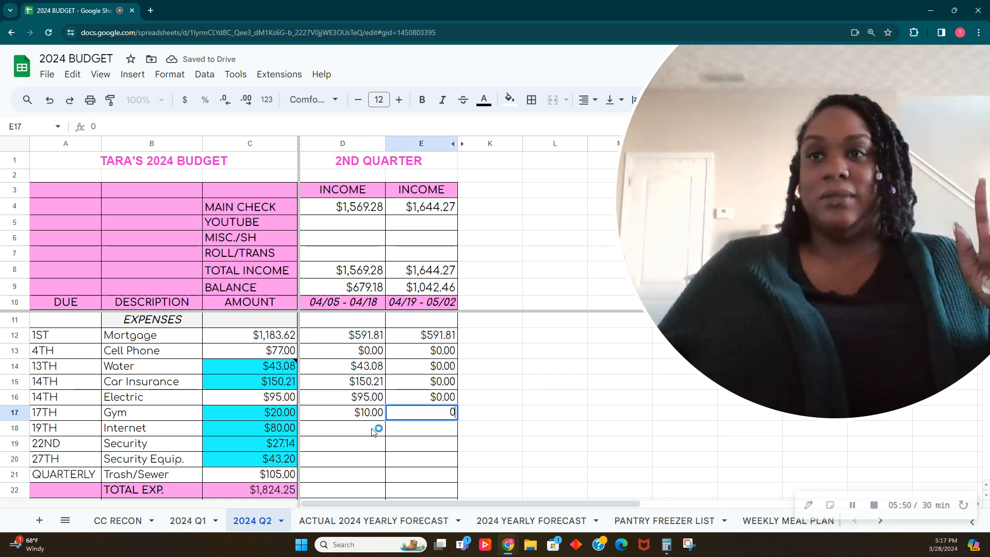
left_click(374, 432)
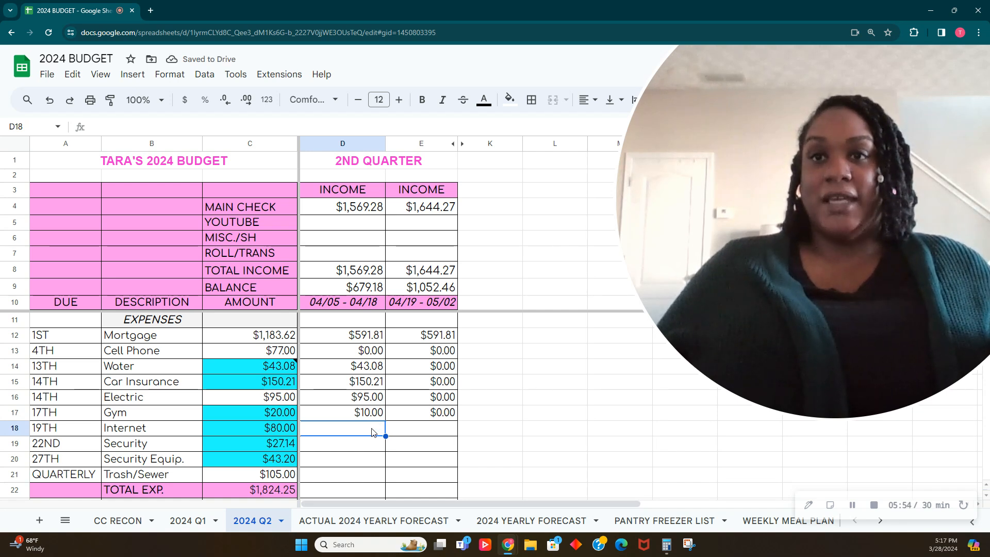
key("Tab")
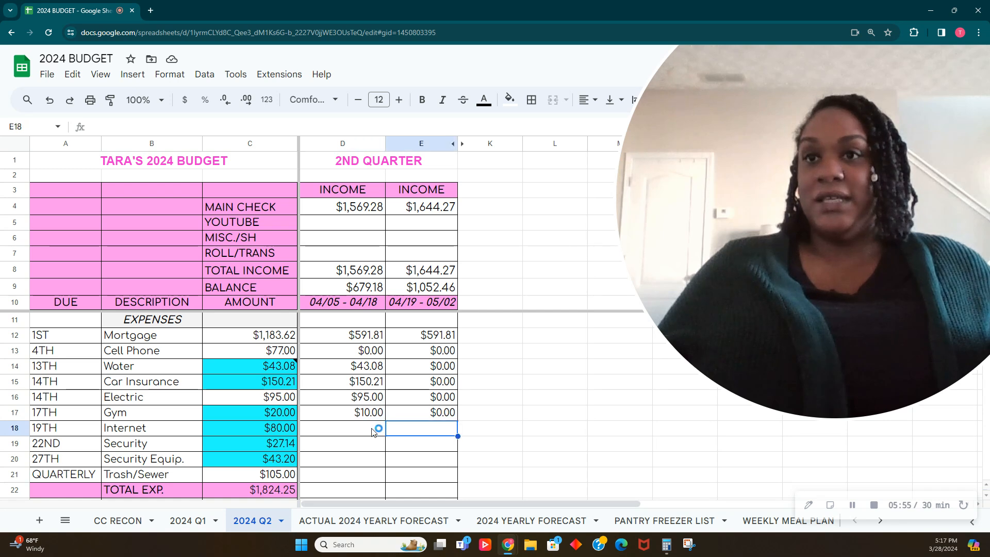
type("8")
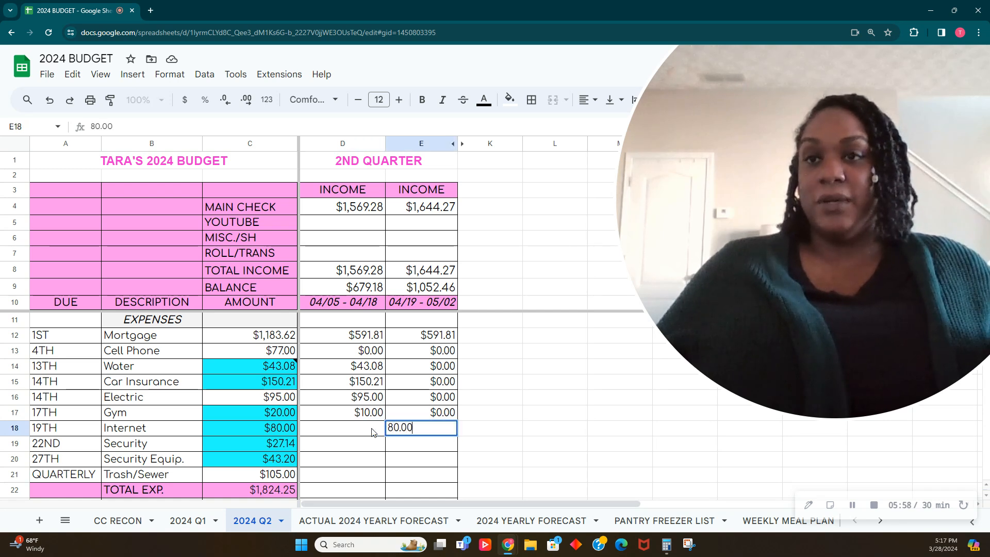
type("0.00")
key("Return")
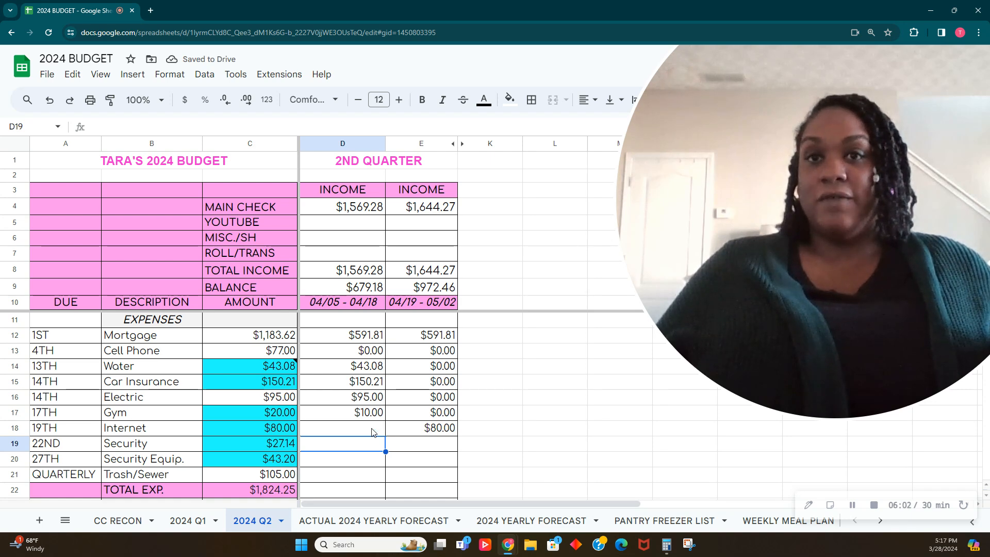
- Enter 0 for Internet in the 04/05 - 04/18 pay period
key("Right")
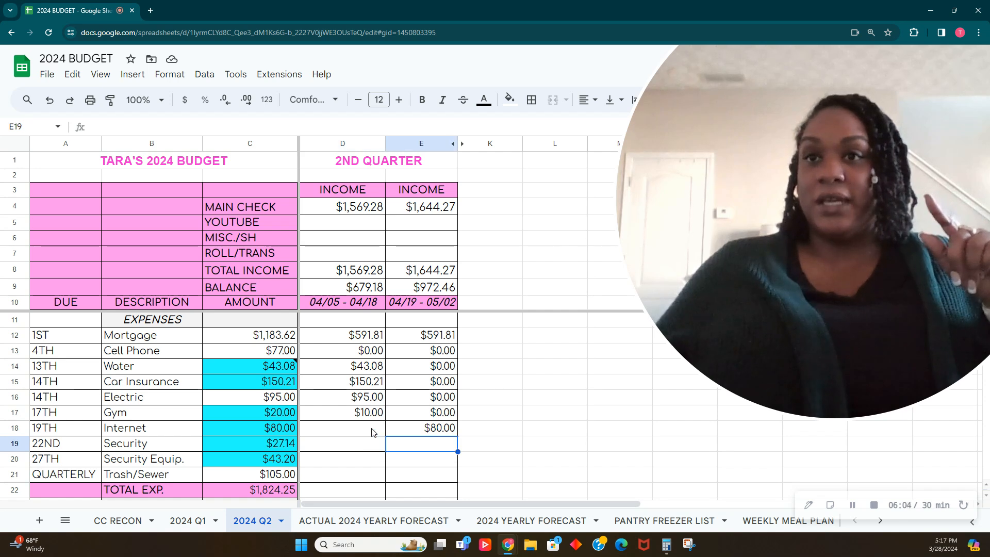
key("Up")
key("Left")
type("0")
key("Tab")
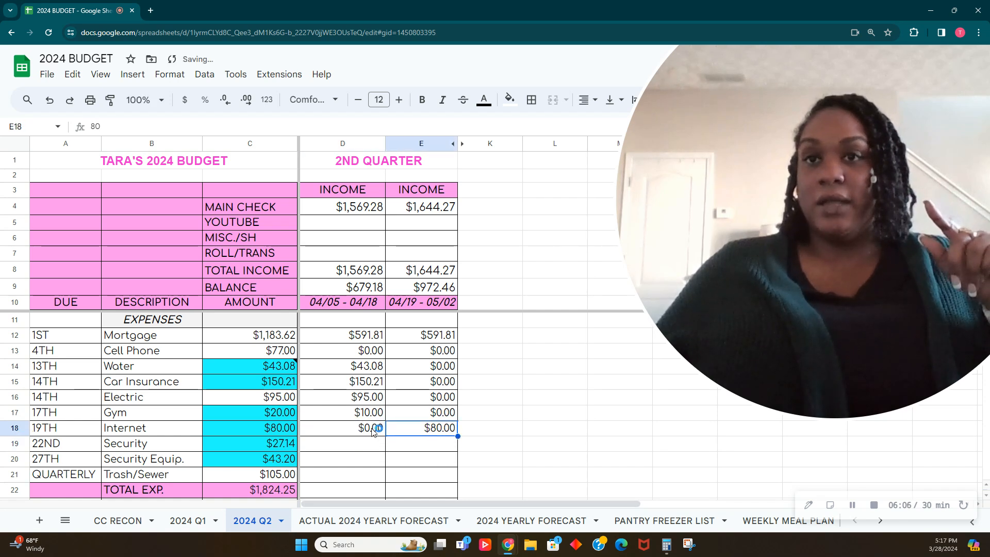
- Enter 0 for Security and Security Equip. in the 04/05 - 04/18 pay period
key("Down")
key("Left")
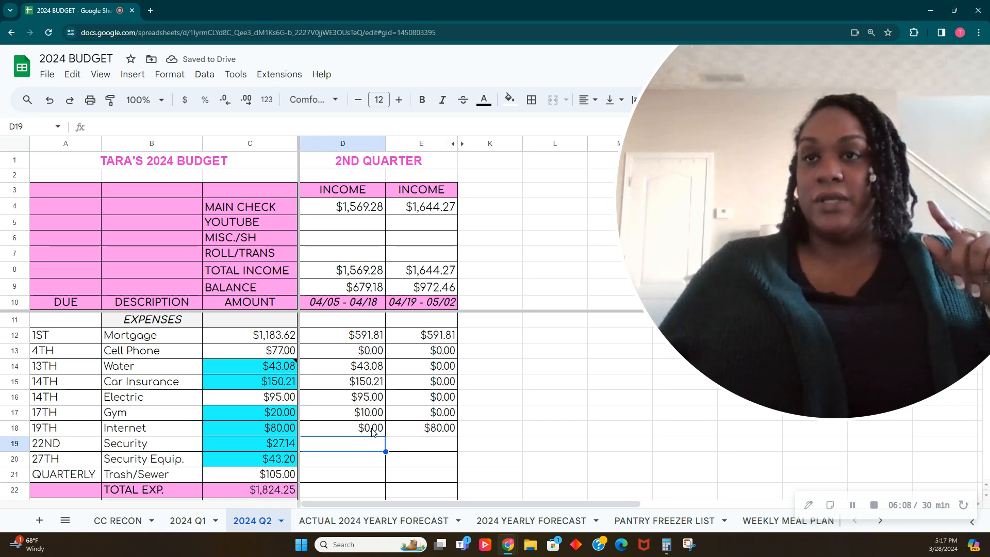
type("0")
key("Return")
type("00")
key("Tab")
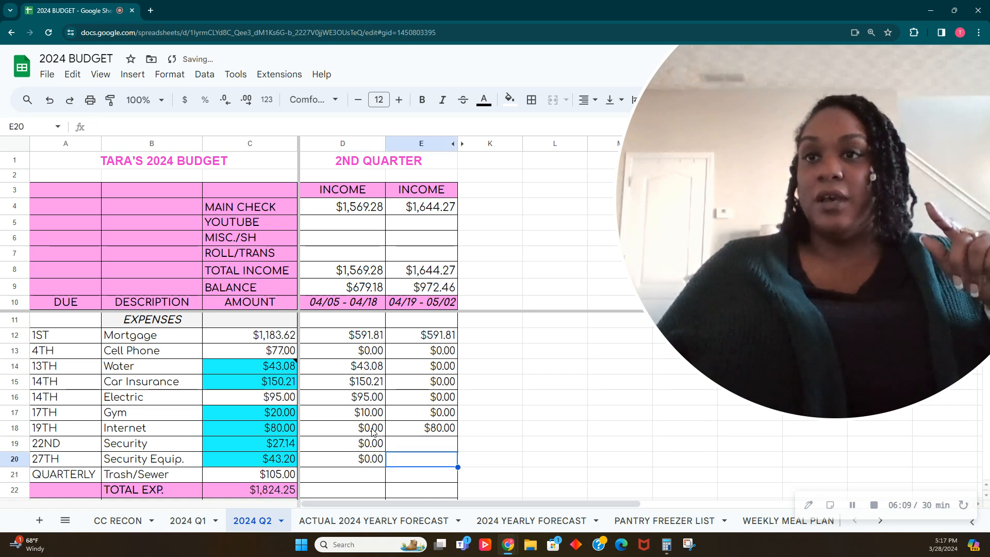
- Enter 27.14 for Security and 43.20 for Security Equip. in the 04/19 - 05/02 pay period
key("Up")
type("27")
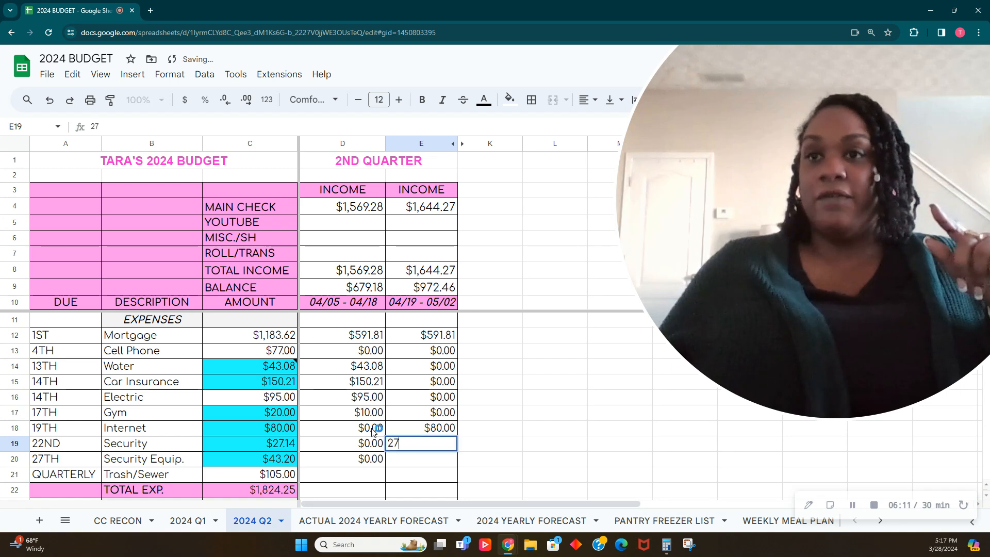
type(".14")
key("Return")
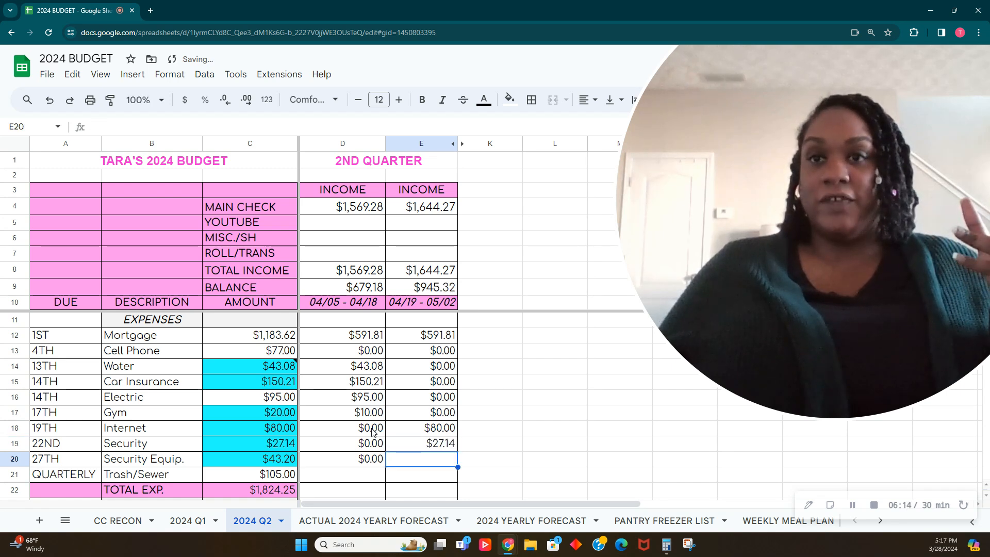
type("43.20")
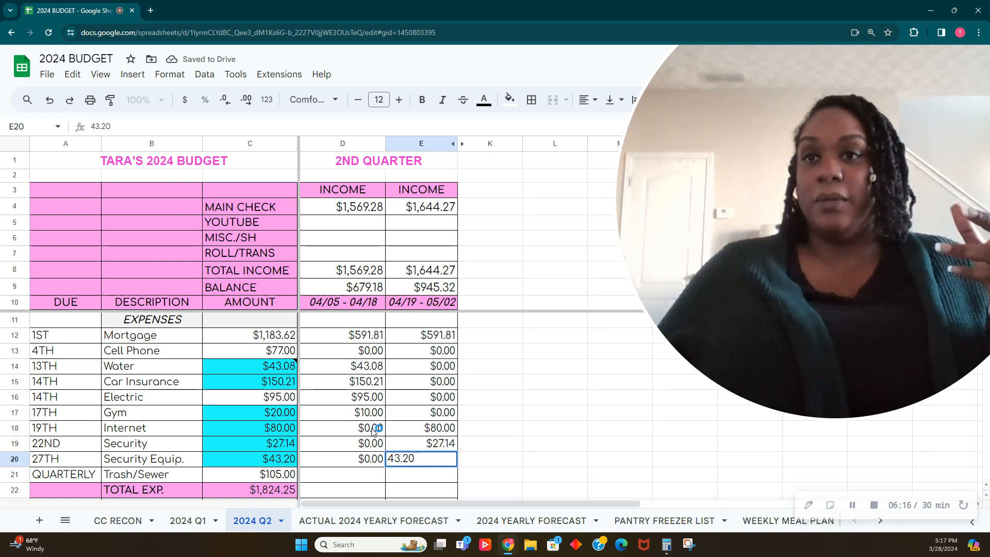
scroll(401, 417, "down", 3)
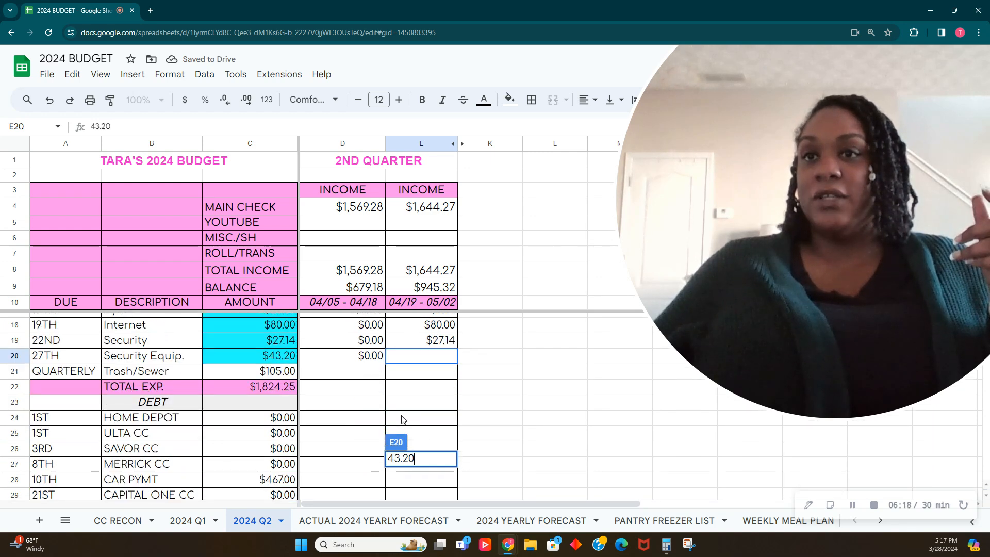
left_click(426, 359)
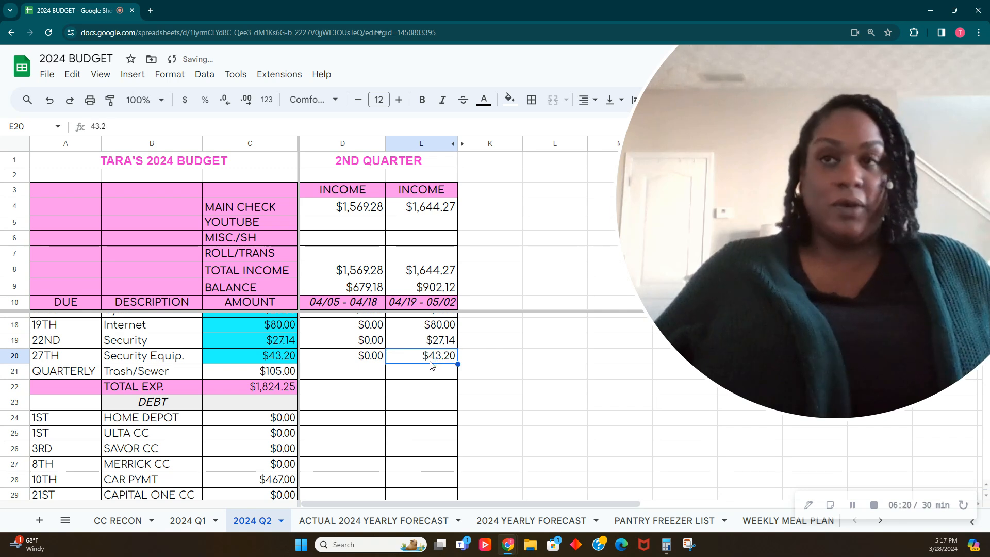
- Check the April Trash/Sewer amount on the 2024 YEARLY FORECAST sheet
left_click(355, 378)
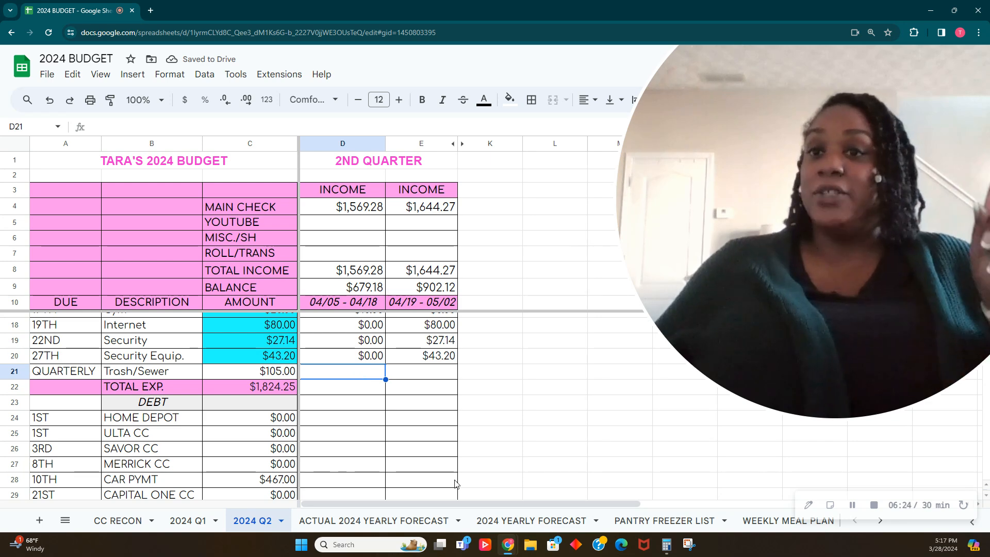
left_click(517, 520)
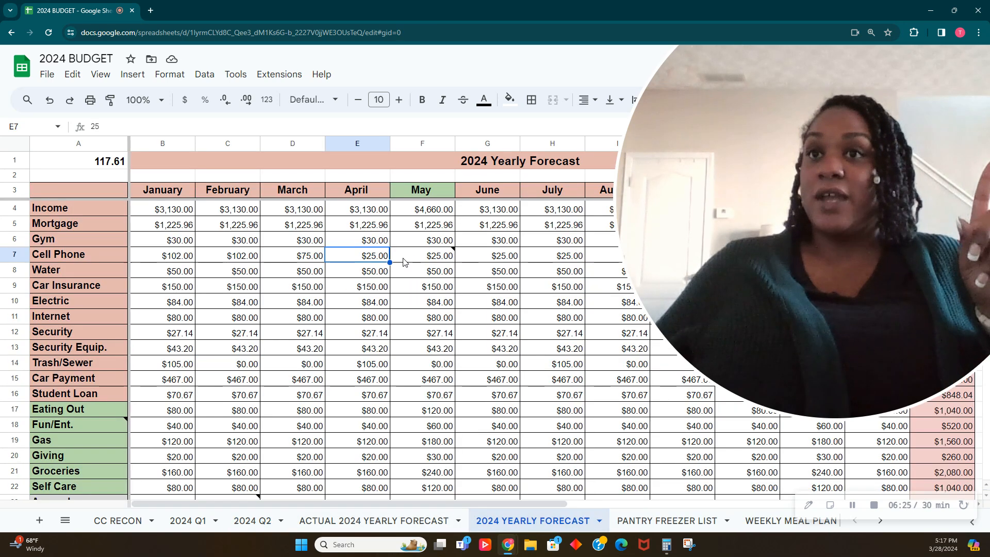
left_click(380, 289)
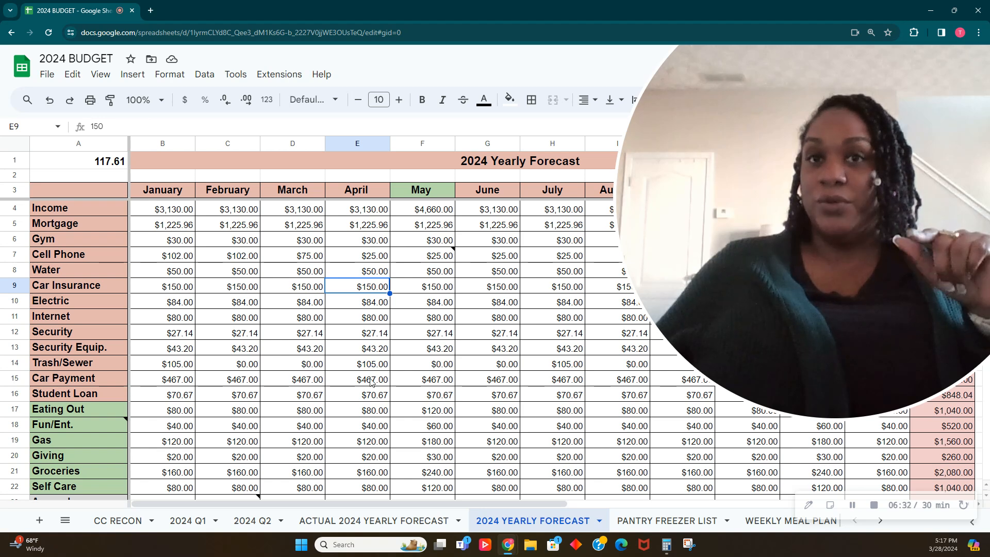
left_click(380, 365)
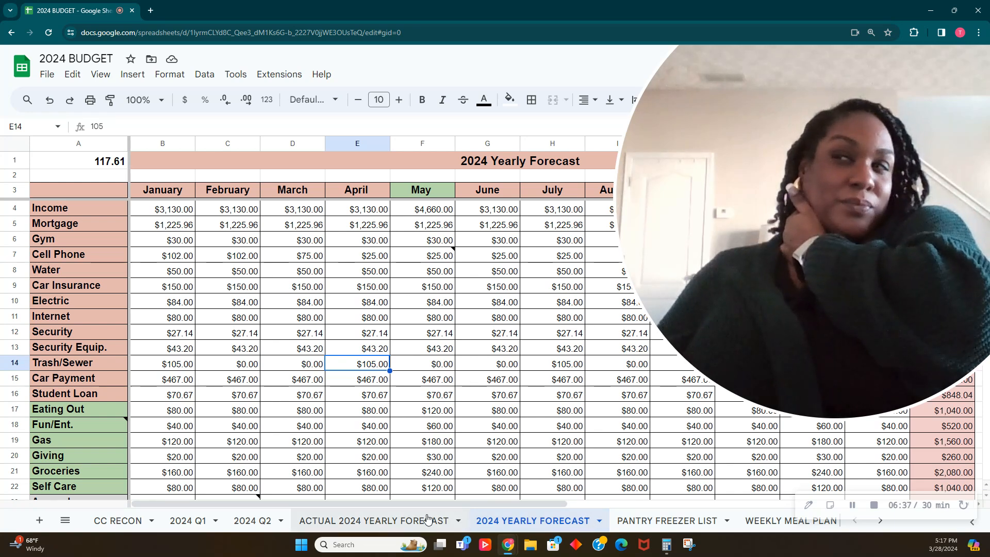
- Reorder the sheets so 2024 Q1 follows ACTUAL 2024 YEARLY FORECAST and 2024 Q2 follows PANTRY FREEZER LIST
left_click(192, 520)
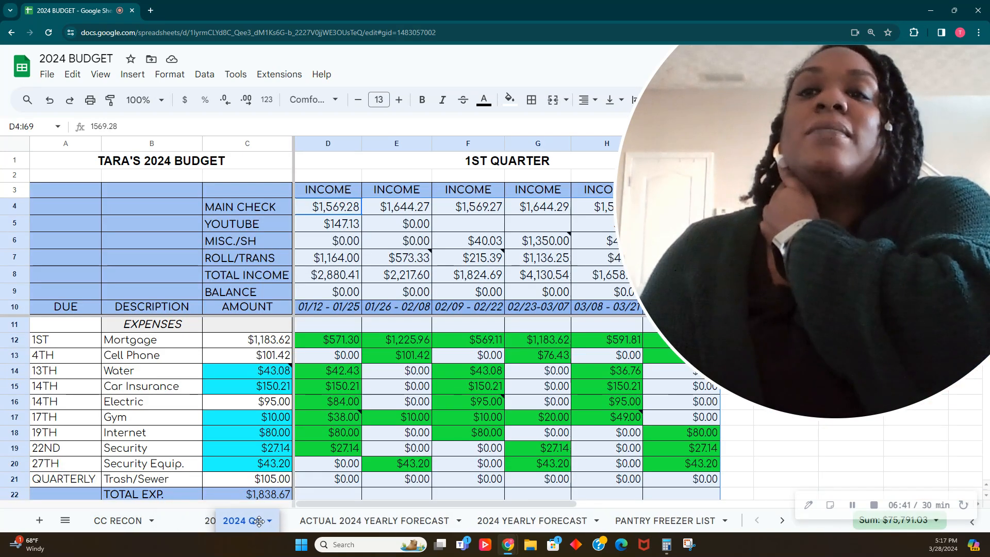
left_click_drag(259, 521, 300, 524)
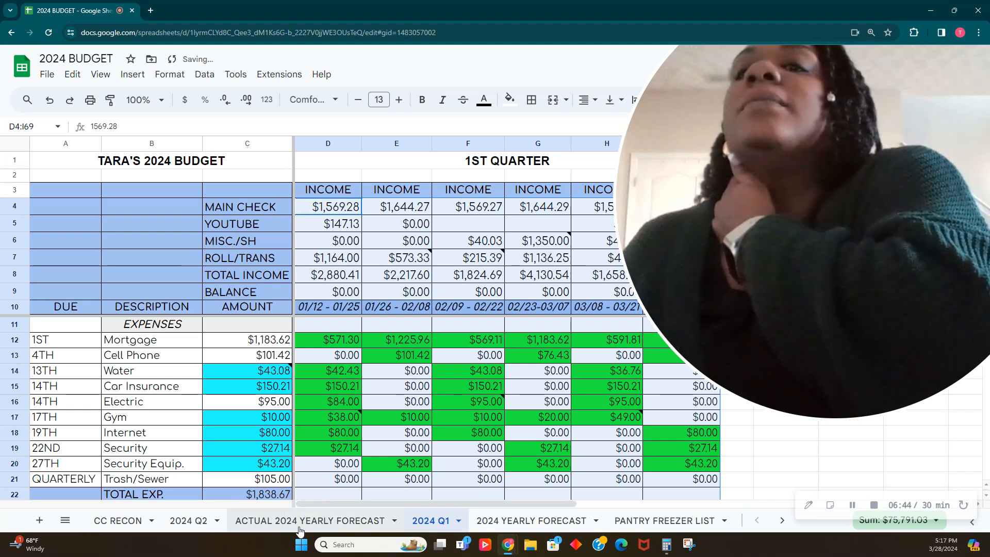
left_click(256, 521)
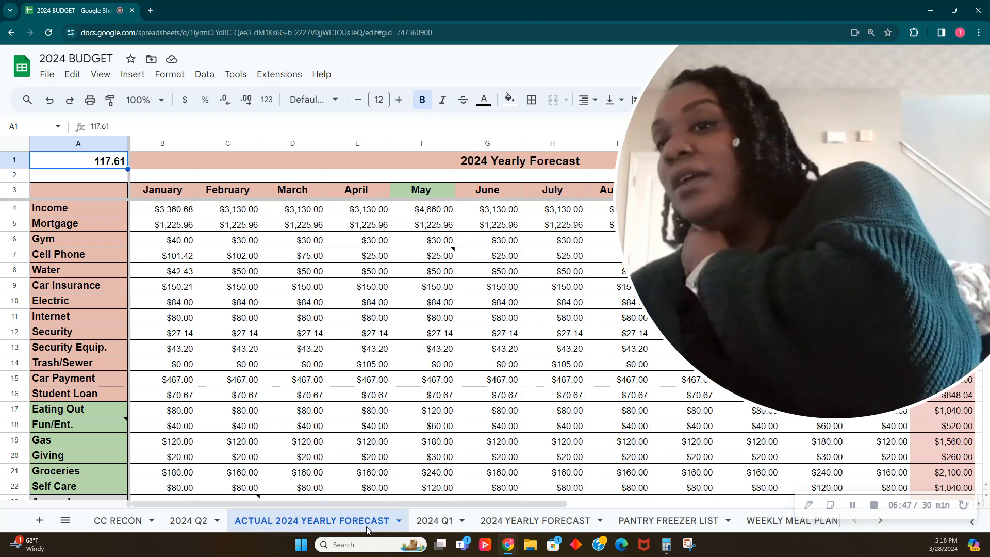
left_click(435, 522)
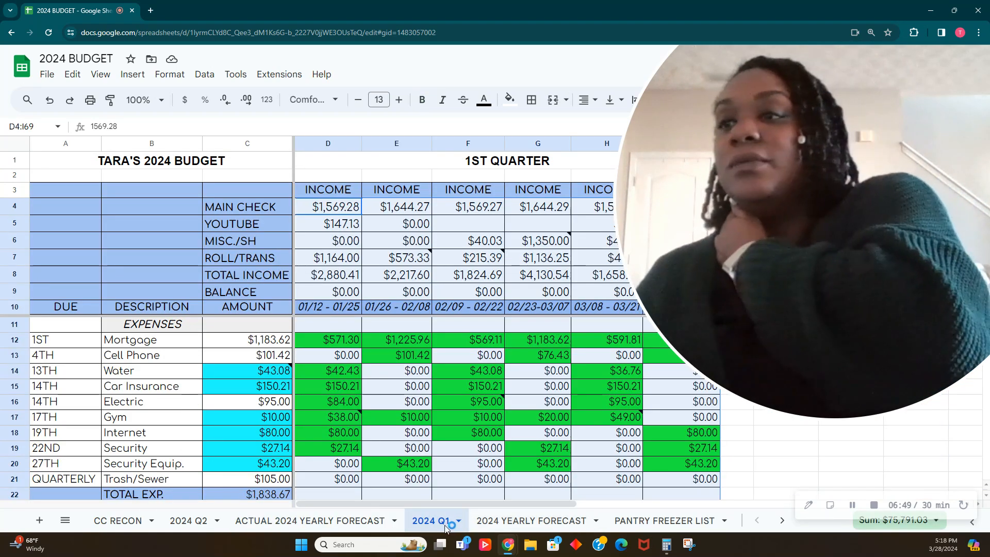
left_click_drag(195, 518, 643, 524)
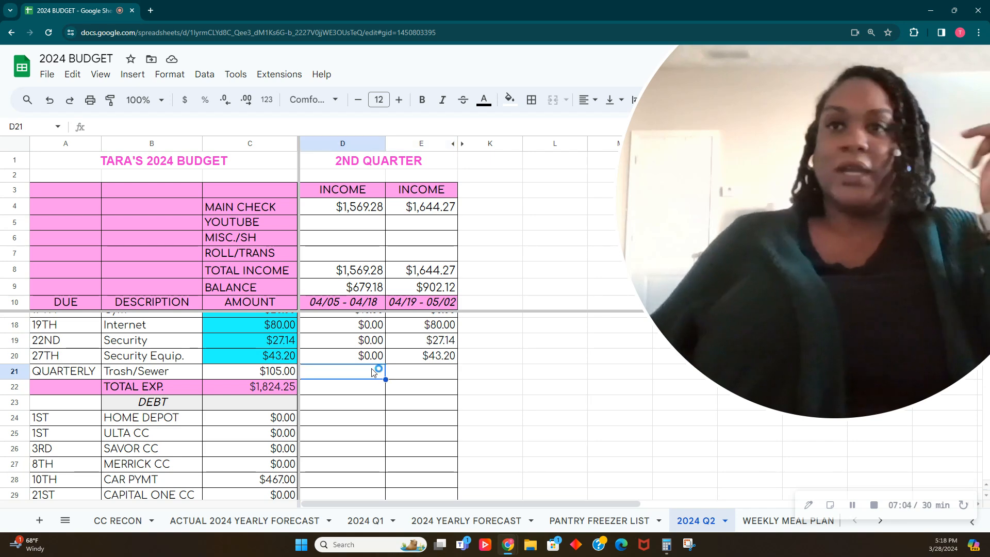
- Enter Trash/Sewer payments of 105 for the 04/05 - 04/18 pay period and 0 for 04/19 - 05/02
type("105.")
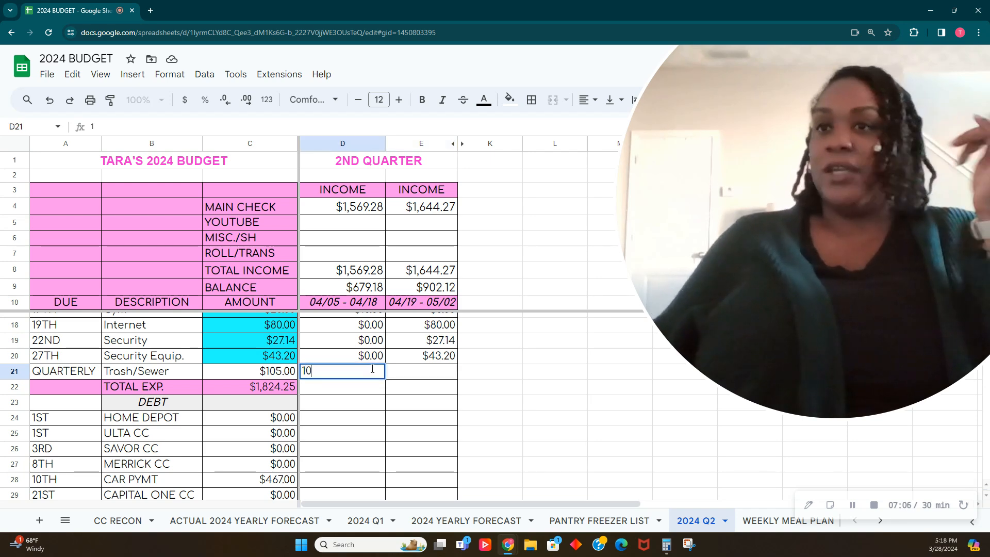
key("Tab")
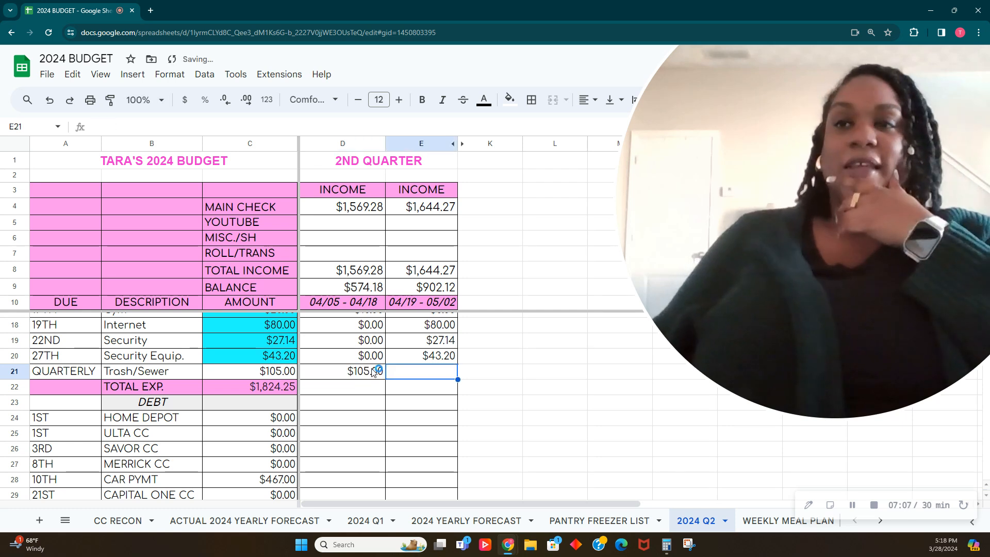
type("0")
key("Return")
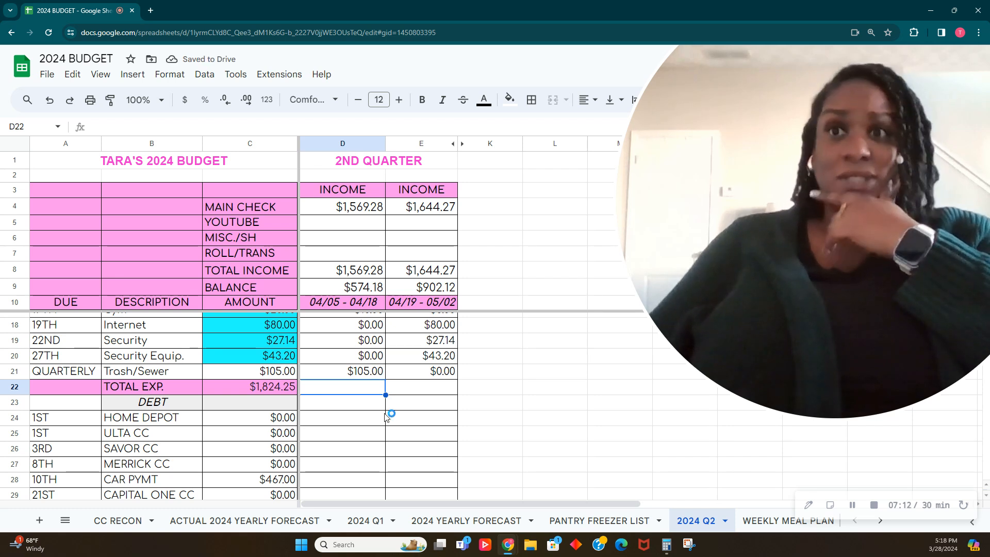
- In the DEBT section, enter 0 for HOME DEPOT and ULTA CC in both April pay periods
scroll(388, 416, "down", 1)
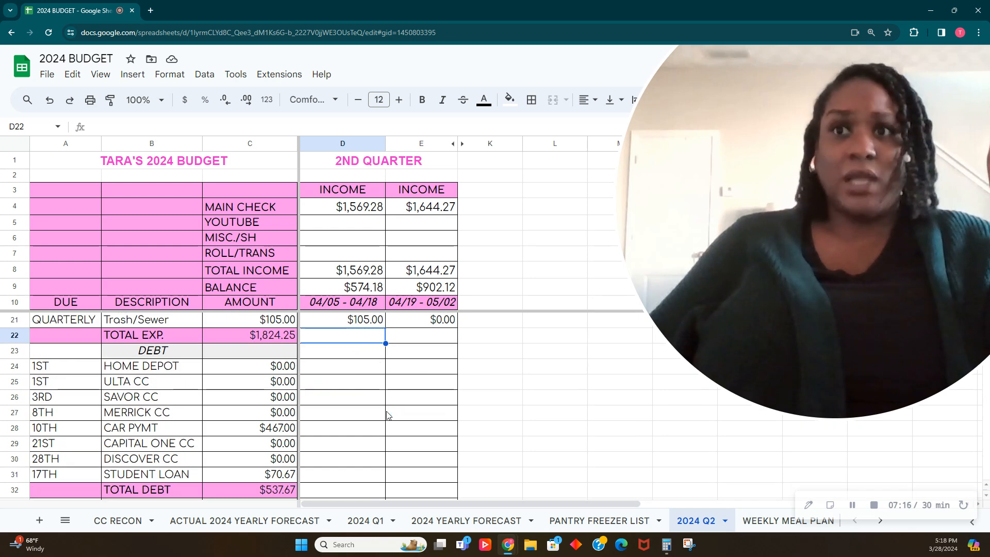
left_click(365, 367)
type("0")
key("Tab")
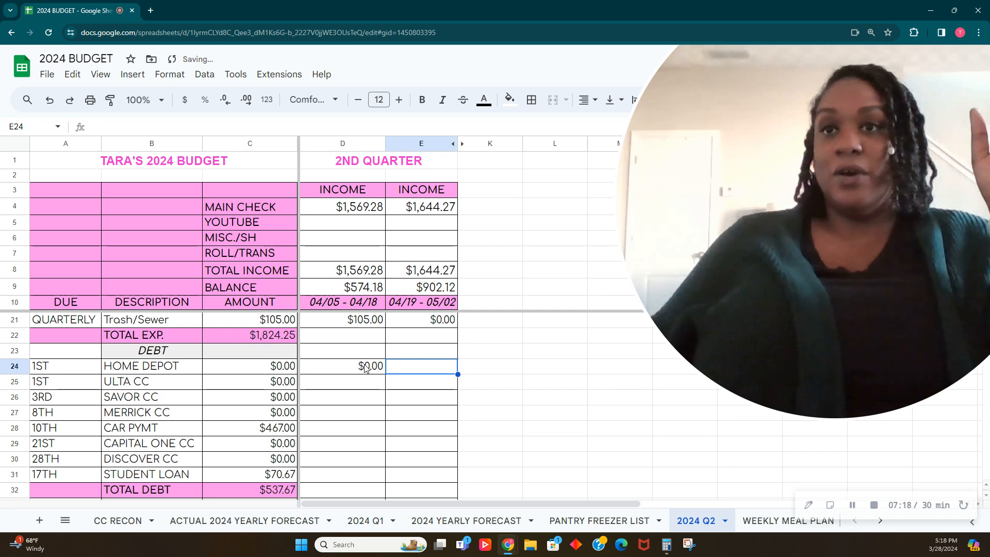
type("0")
key("Return")
type("0")
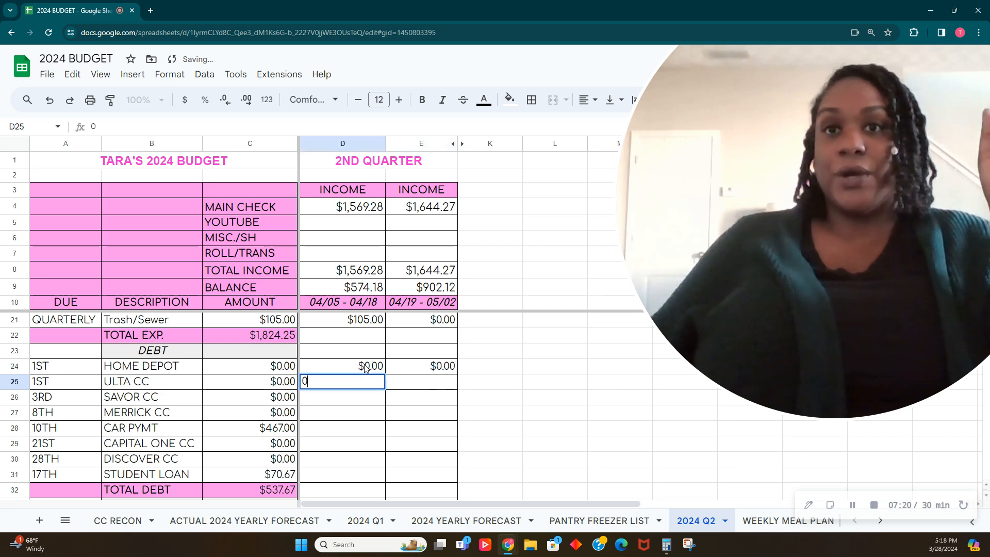
key("Tab")
type("0")
key("Return")
- Enter 0 for the SAVOR CC and MERRICK CC debts in both April pay periods
type("0")
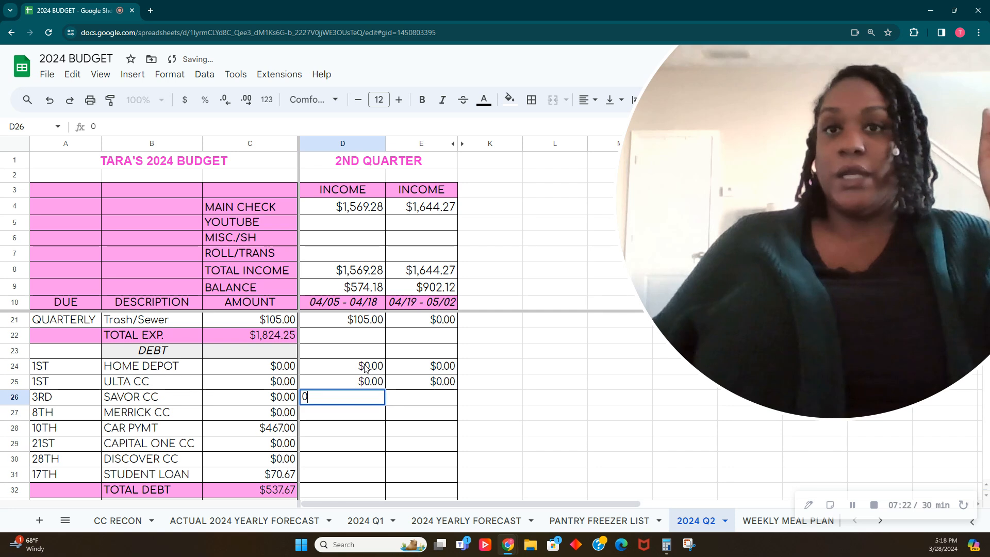
key("Tab")
type("0")
key("Return")
type("00")
key("Tab")
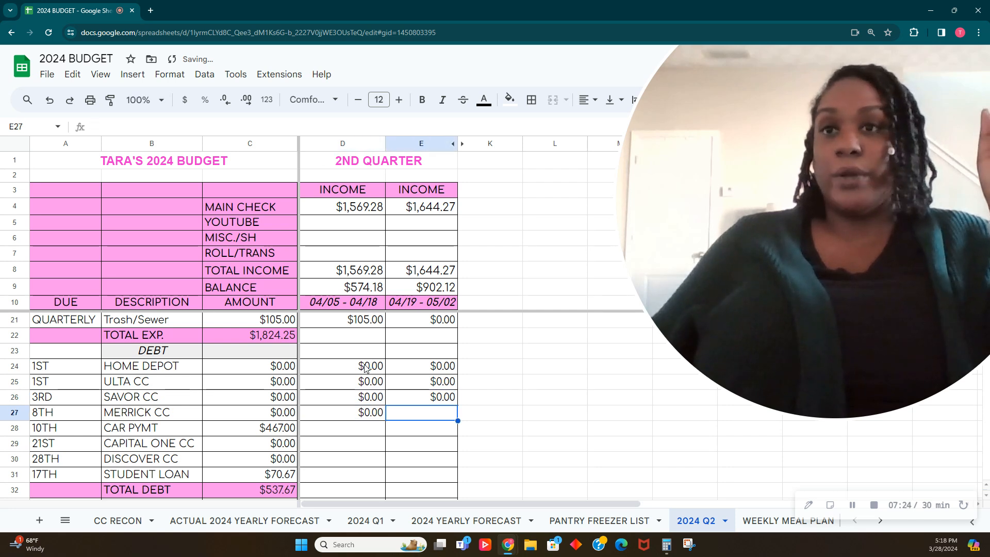
type("0")
key("Return")
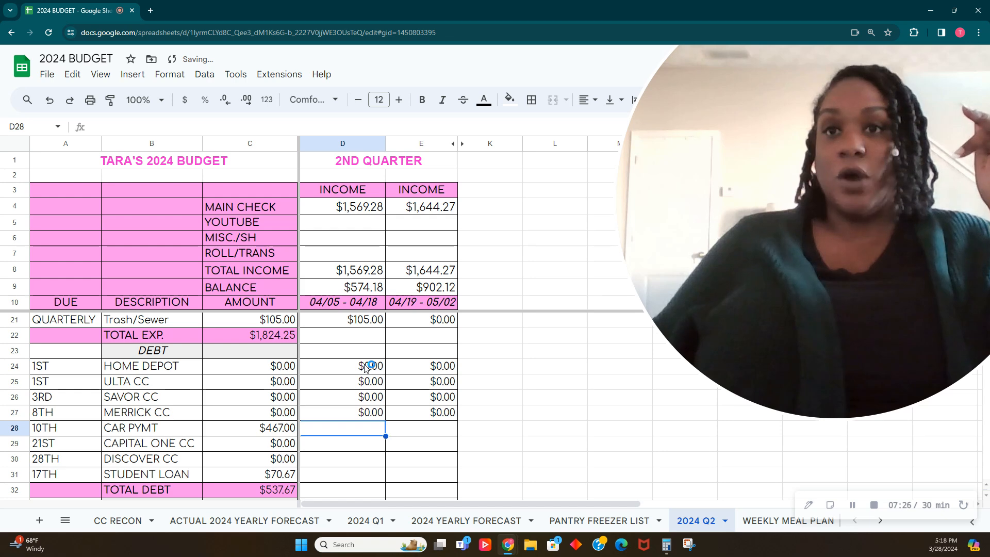
- Divide the 467 car payment by 2 in Calculator, then return to the 04/05 - 04/18 CAR PYMT cell in the budget sheet
left_click(666, 545)
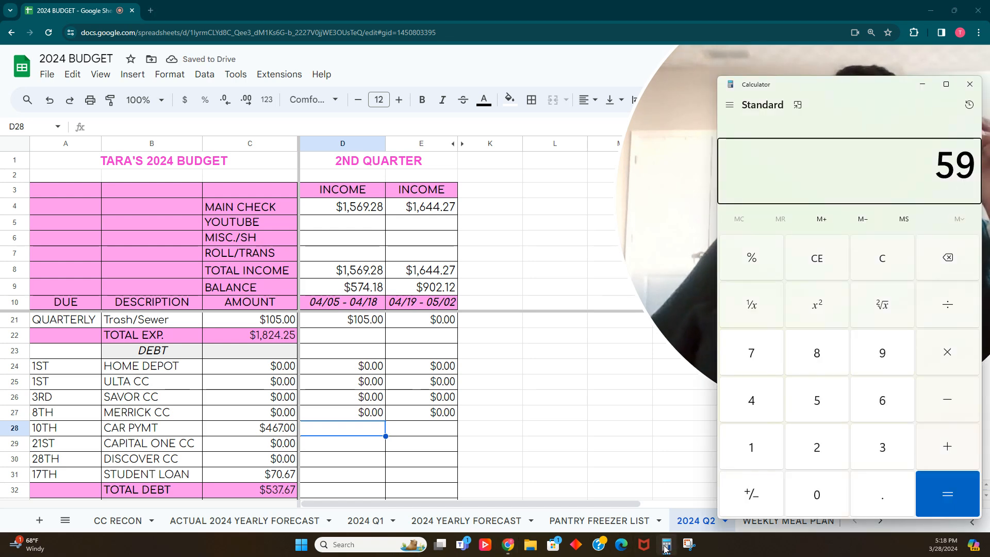
key("BackSpace")
key("BackSpace")
key("BackSpace")
key("BackSpace")
key("BackSpace")
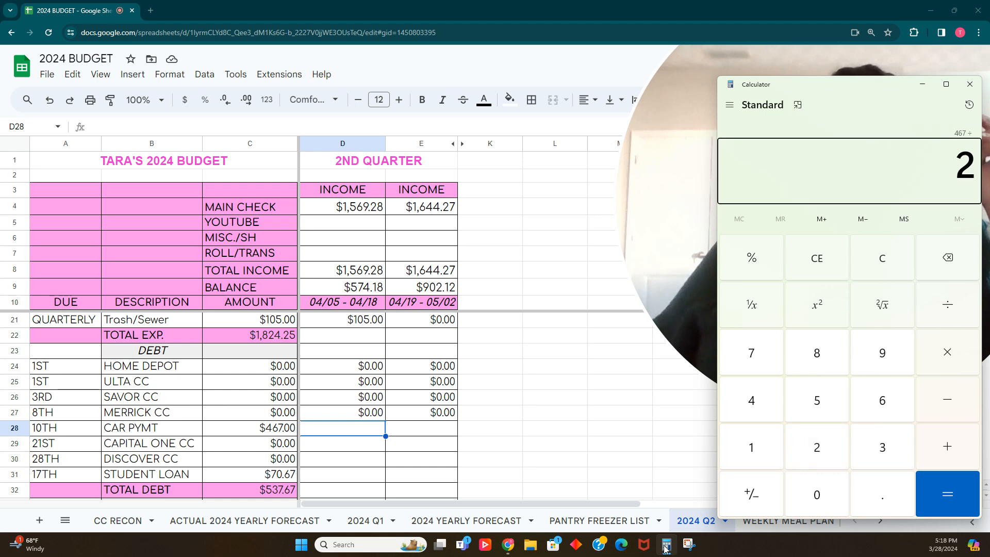
left_click(364, 434)
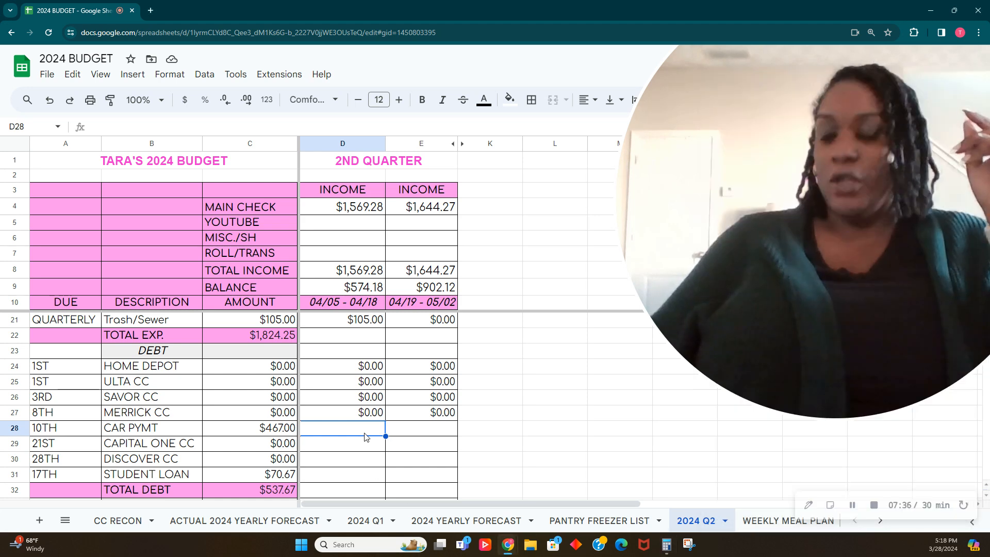
- Enter 233.50 for CAR PYMT and 0 for CAPITAL ONE CC in both April pay periods
type("233.50")
key("Tab")
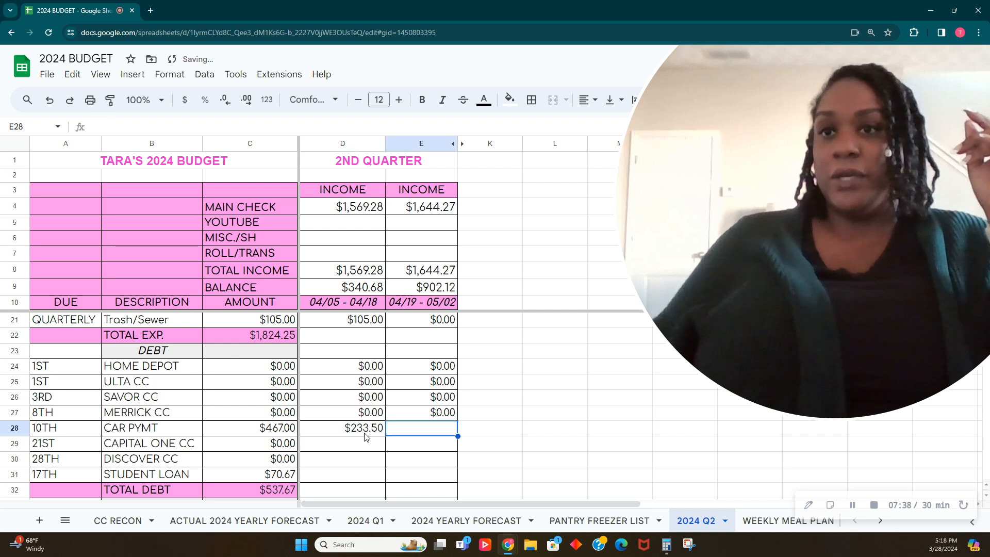
type("233.50")
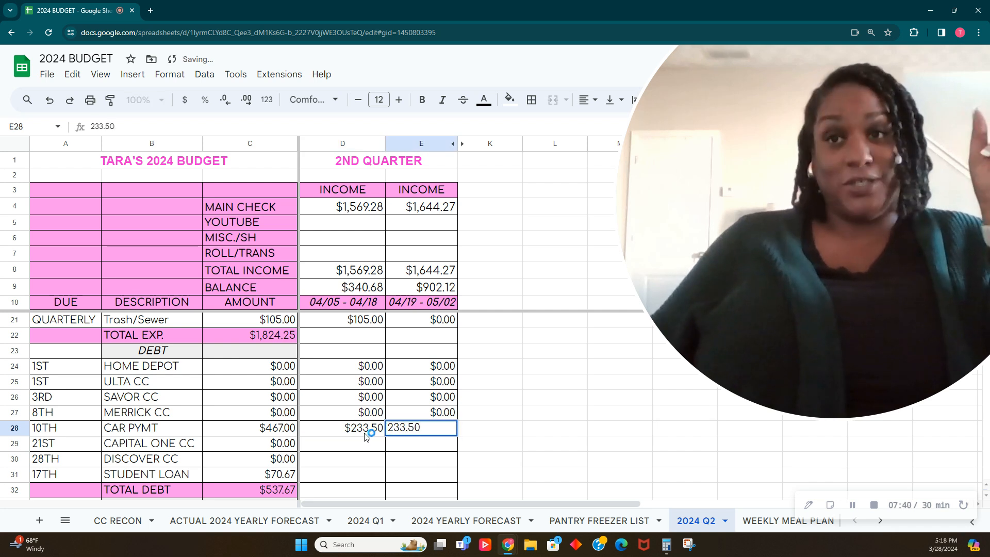
key("Return")
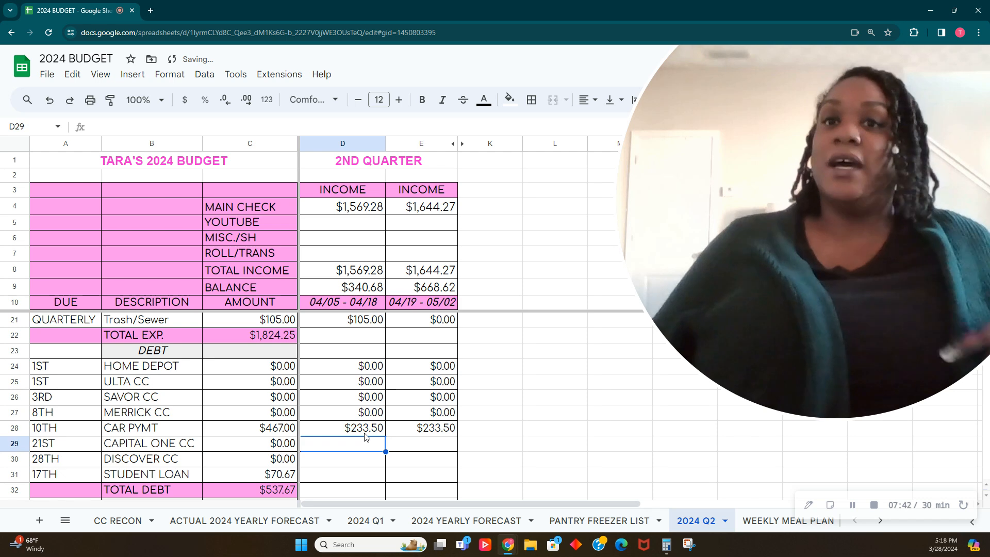
type("0")
key("Tab")
type("0")
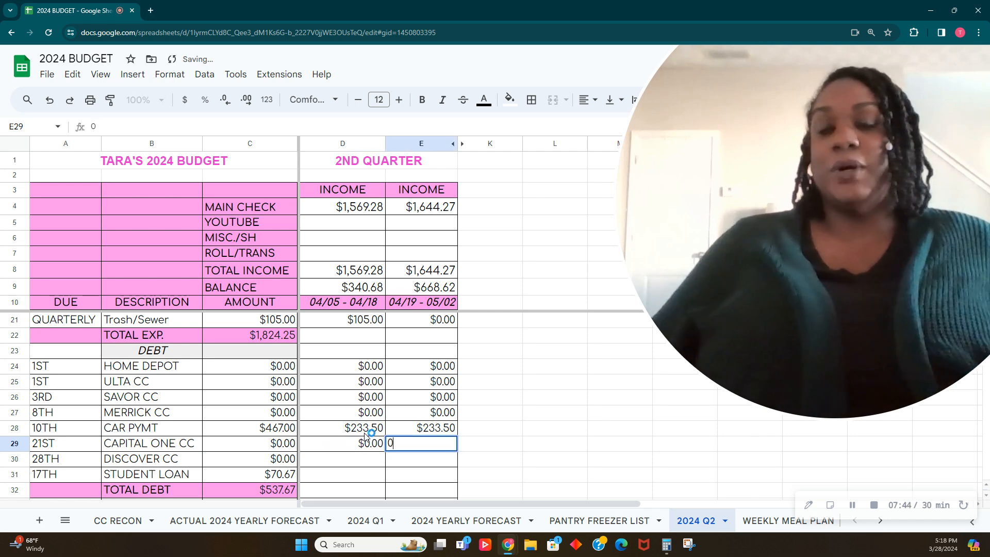
key("Return")
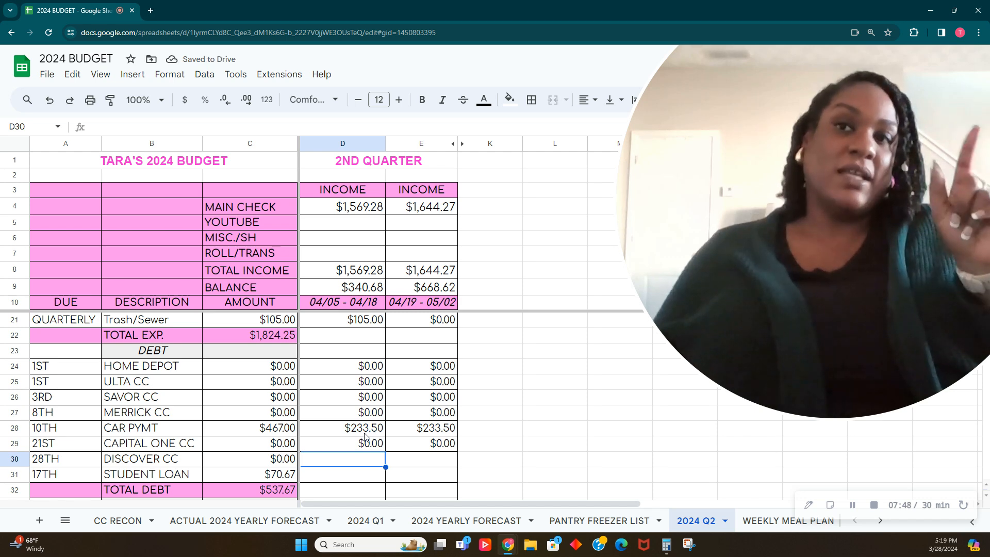
- Enter 0 for DISCOVER CC in both April pay periods and 70.67 for STUDENT LOAN in 04/05 - 04/18
type("0")
key("Tab")
type("0")
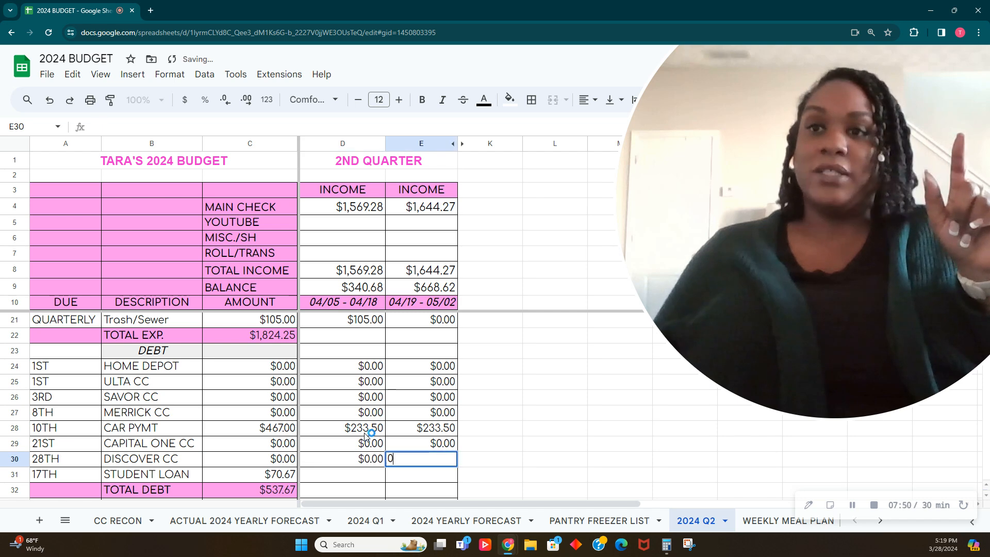
key("Return")
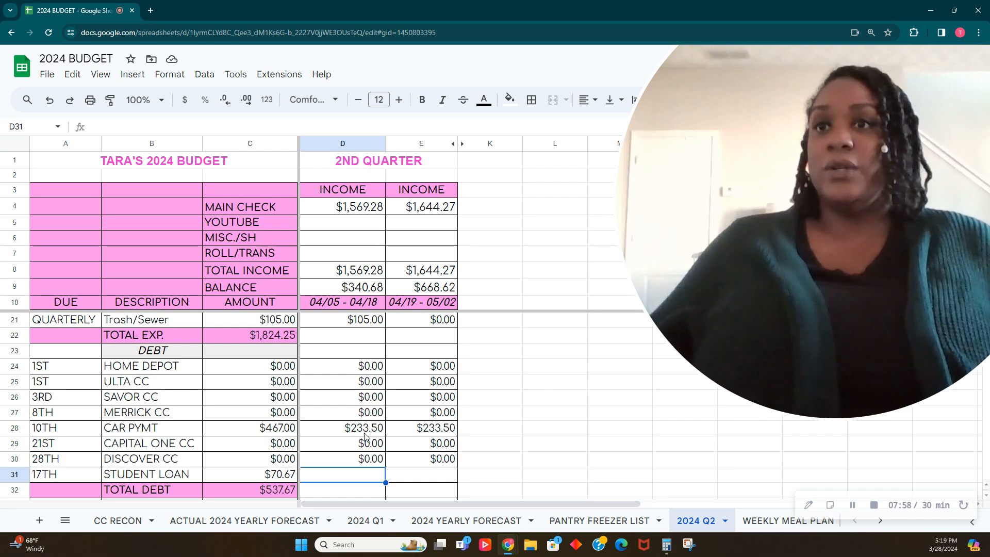
type("70.67")
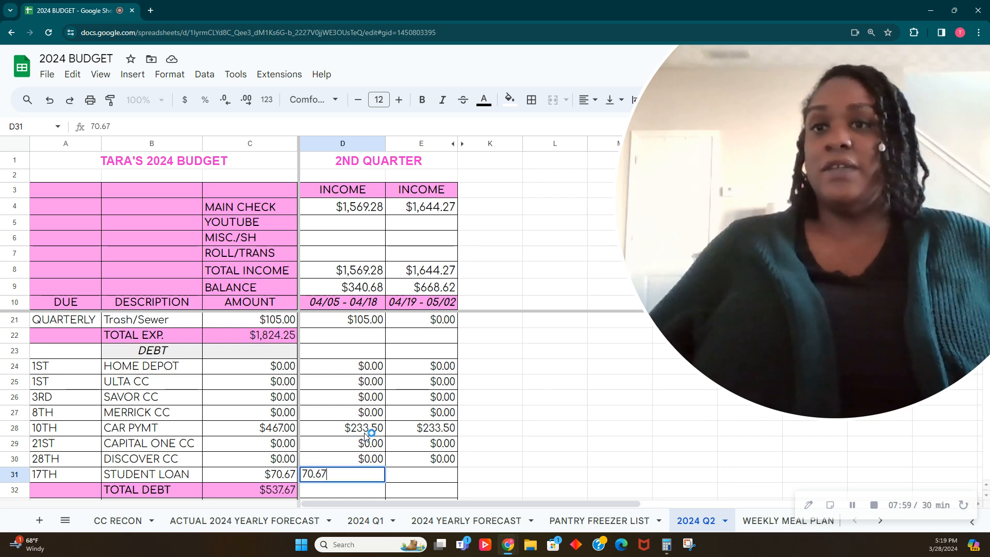
key("Return")
- In the VARIABLES section, enter 80 for Eating Out in both April pay periods
scroll(456, 391, "down", 3)
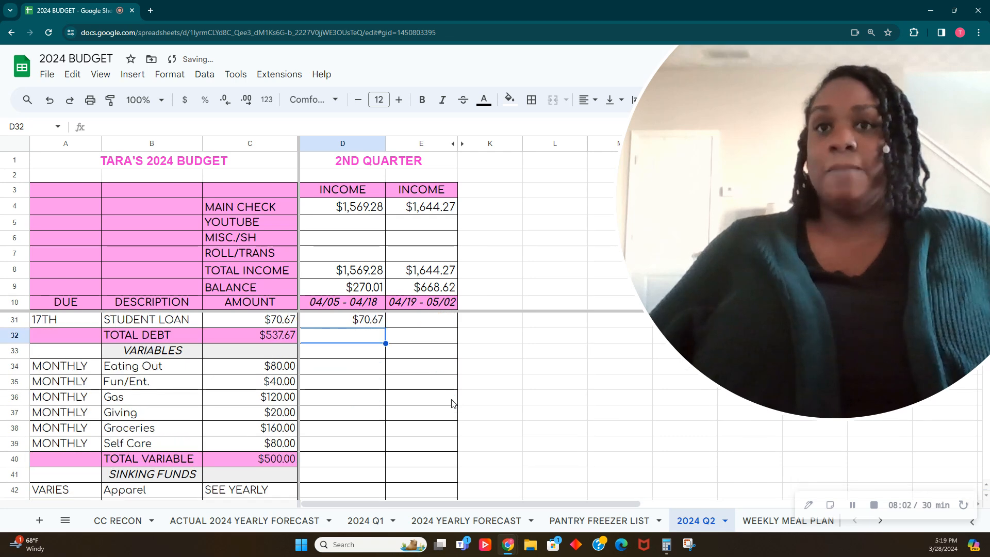
scroll(454, 401, "down", 1)
scroll(452, 401, "up", 2)
scroll(353, 412, "down", 1)
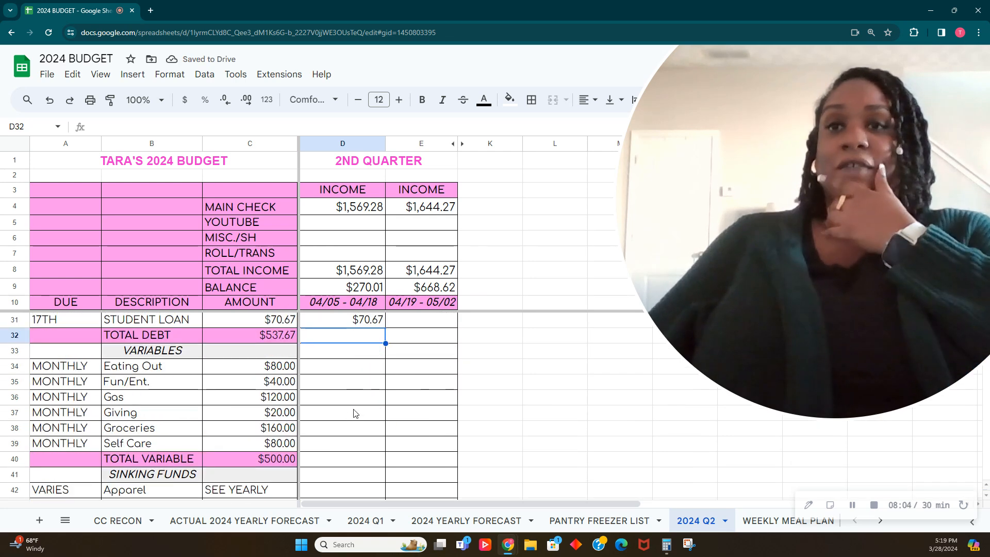
left_click(366, 371)
type("80.00")
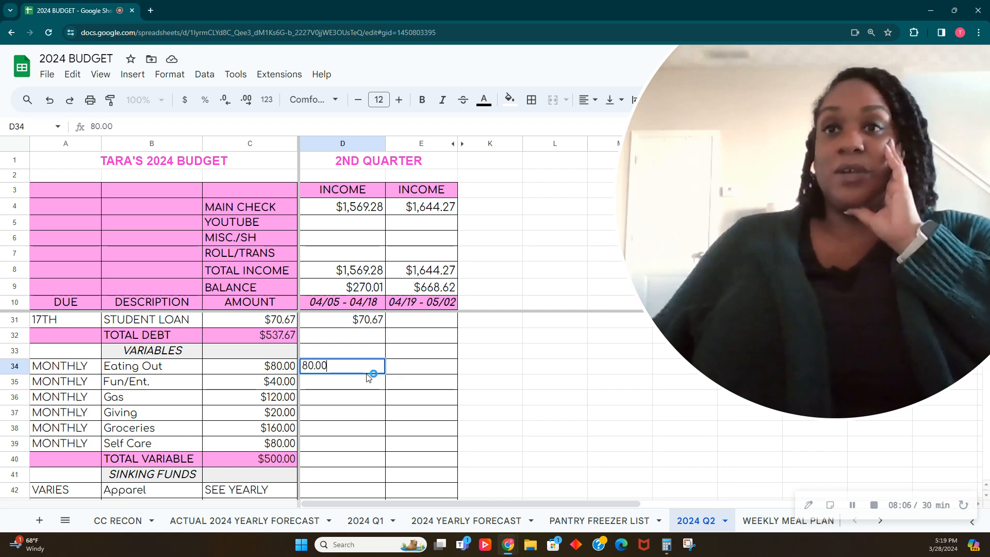
key("Tab")
type("80")
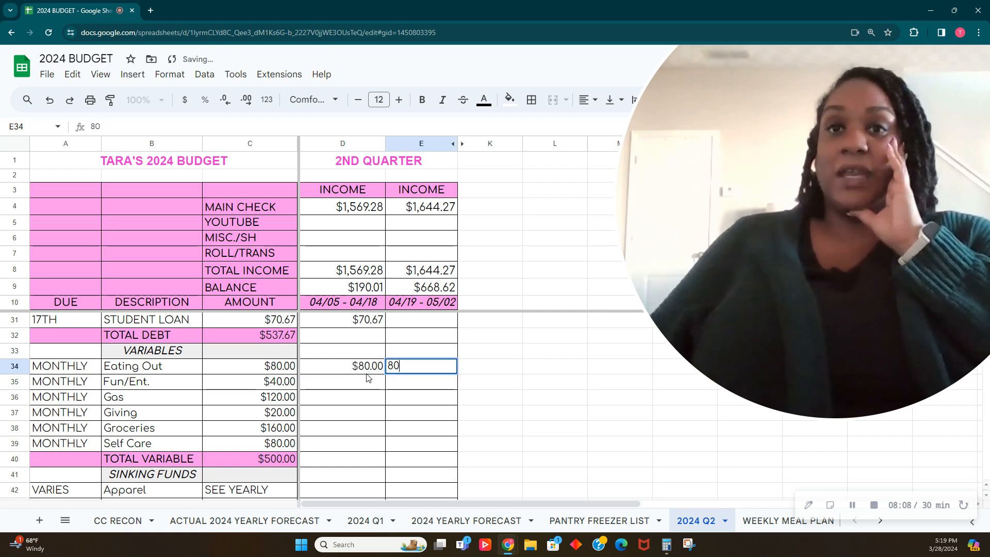
key("Return")
key("Up")
key("Left")
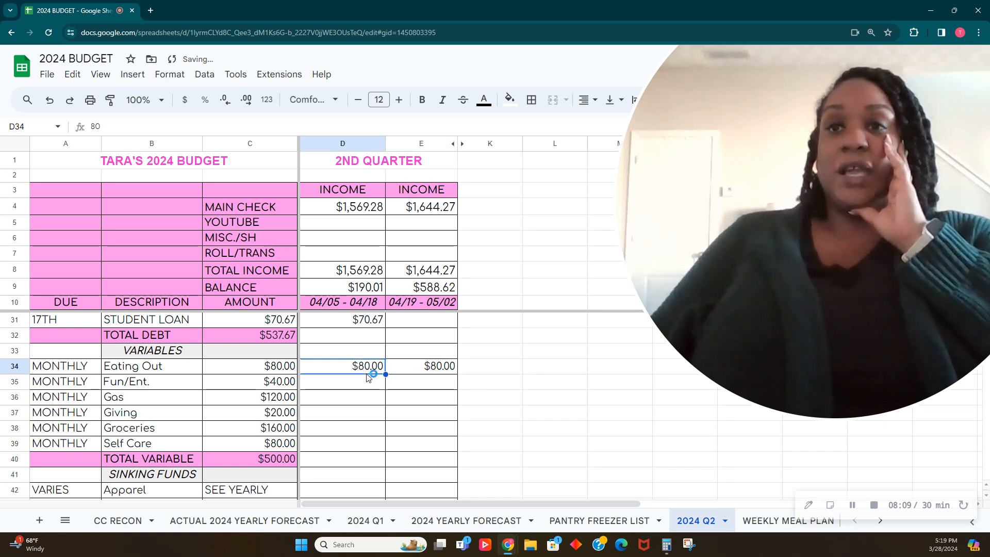
- Enter 40 for Fun/Ent. in the 04/05 - 04/18 pay period
key("Down")
type("4")
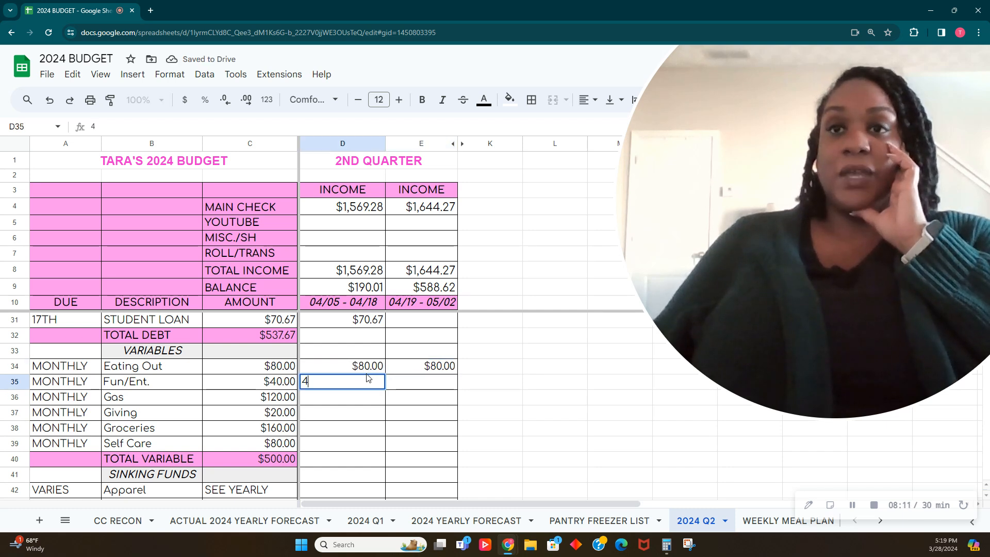
type("0")
key("Return")
key("Up")
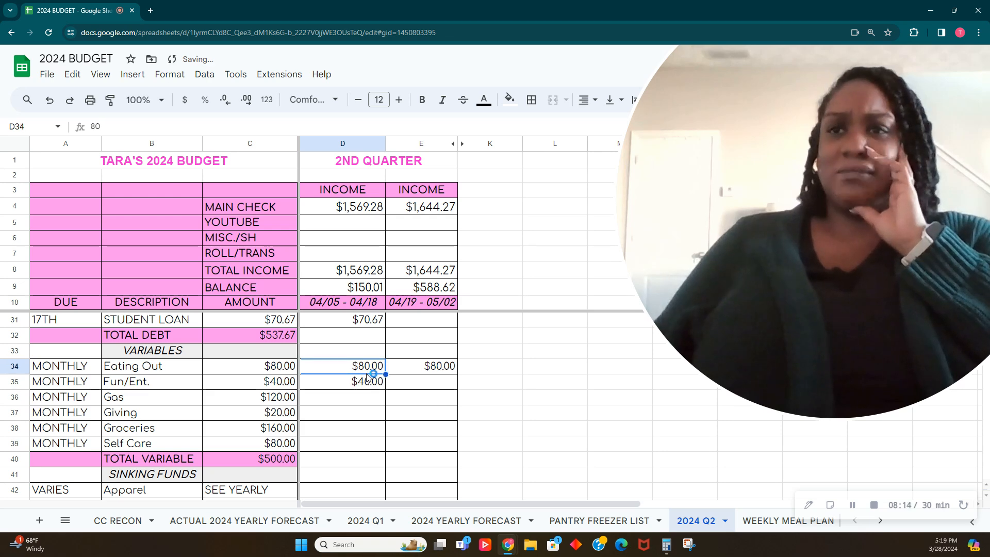
- Change the Eating Out amounts to 40 in both April pay periods
left_click_drag(273, 381, 273, 490)
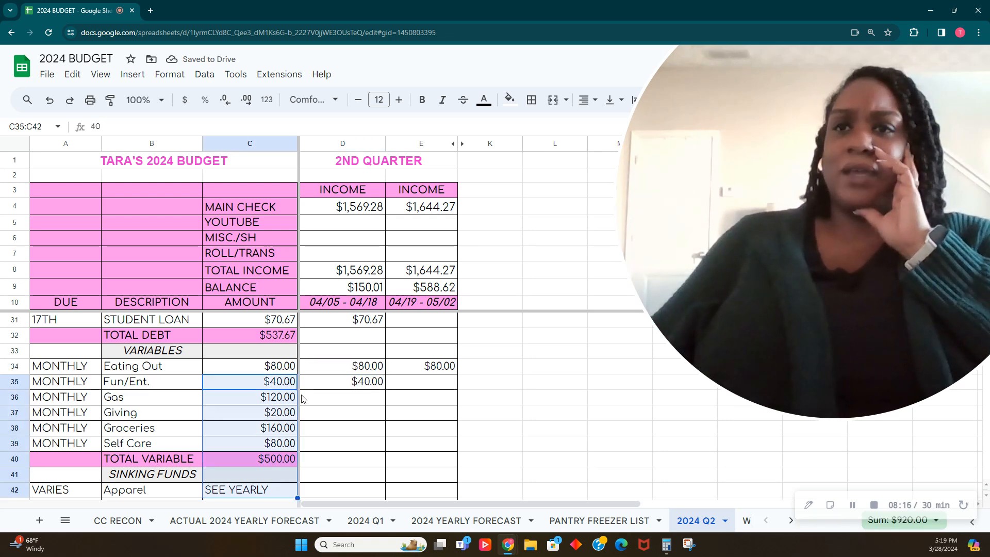
left_click(355, 369)
type("40")
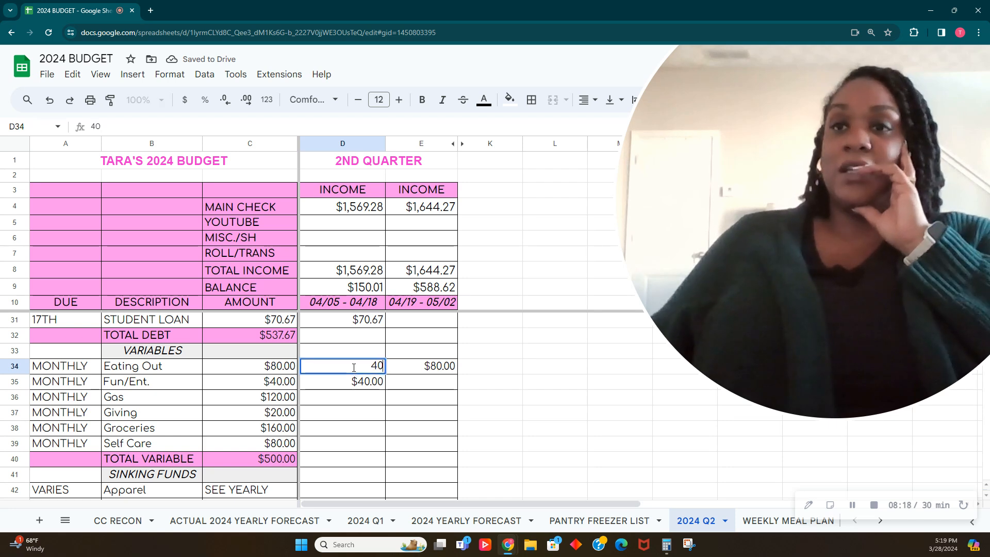
key("Tab")
type("4")
key("Return")
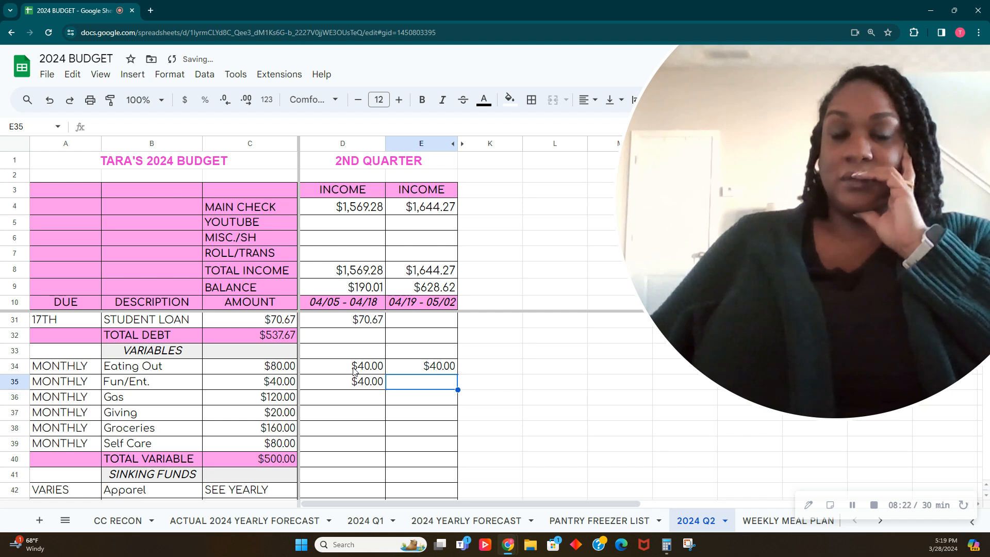
- Set Fun/Ent. to 20 in both April pay periods
left_click(355, 369)
key("Right")
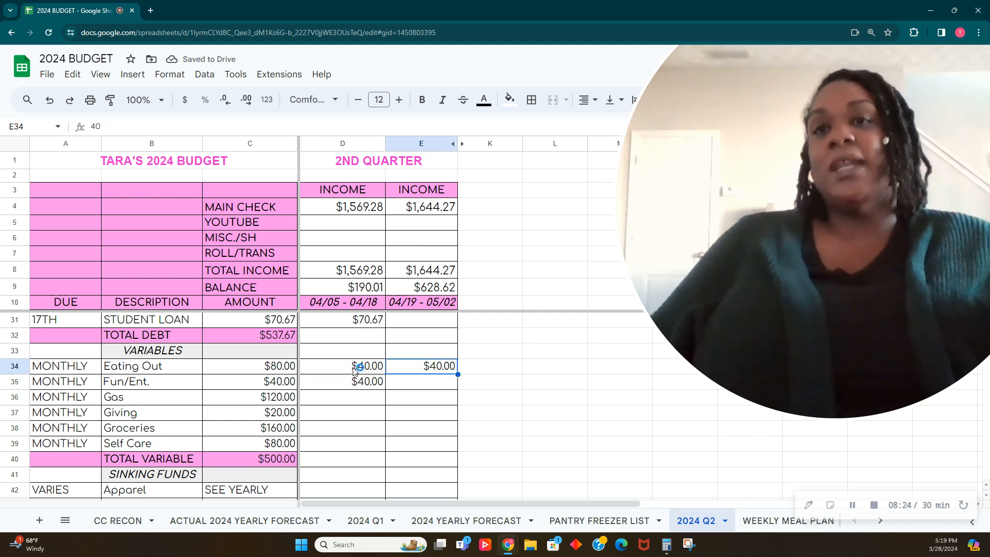
key("Left")
key("Right")
key("Left")
key("Down")
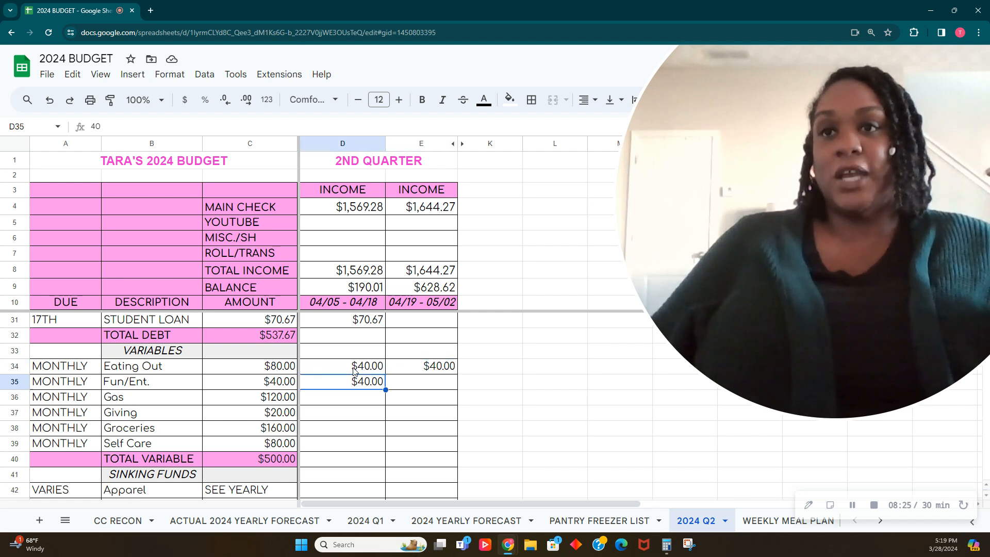
type("20")
key("Right")
type("20")
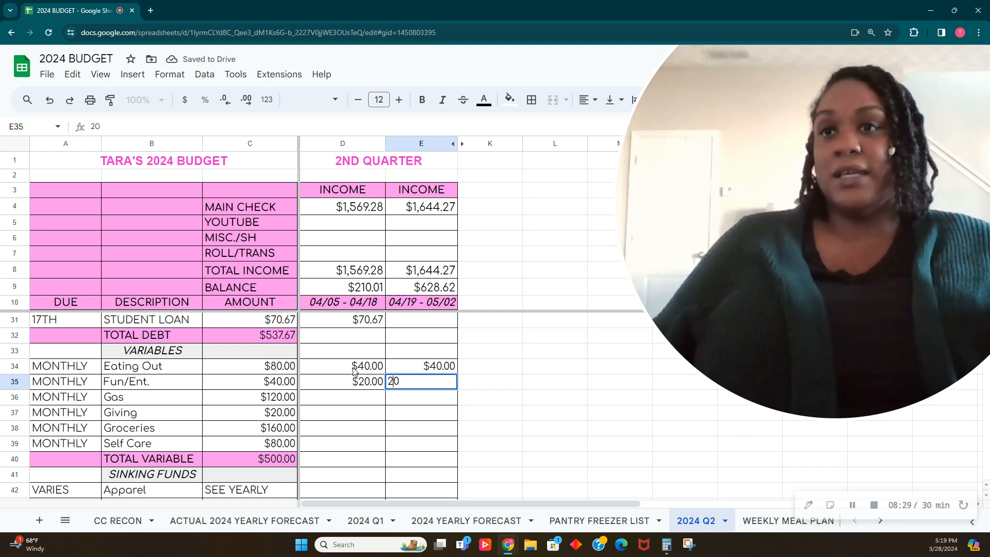
key("Return")
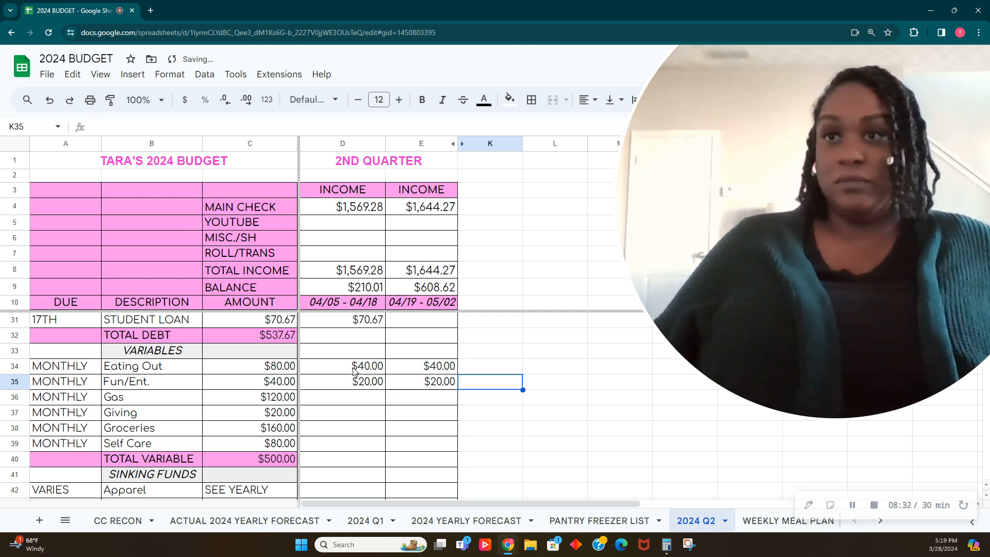
- Enter 60 for Gas and 10 for Giving in both April pay periods
type("60")
key("Right")
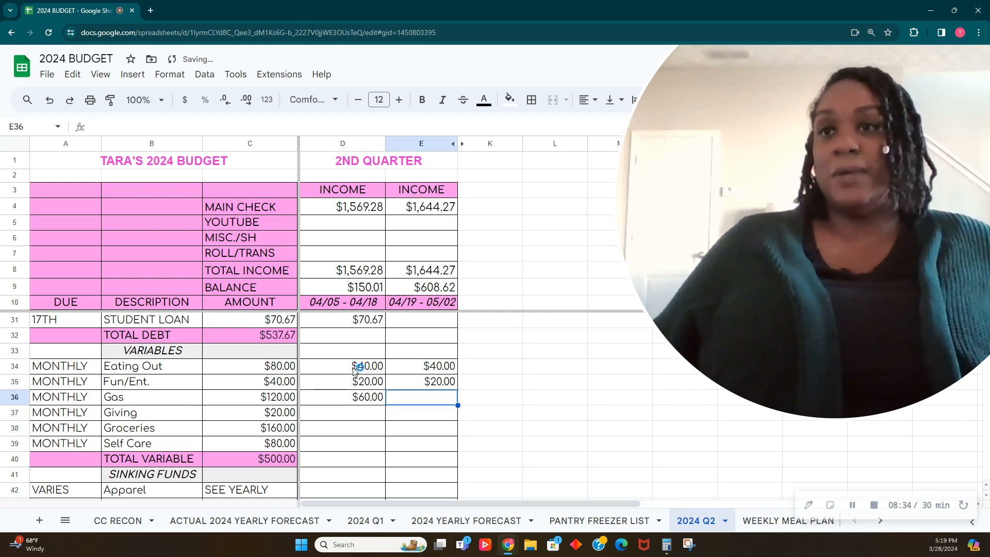
type("60")
key("Return")
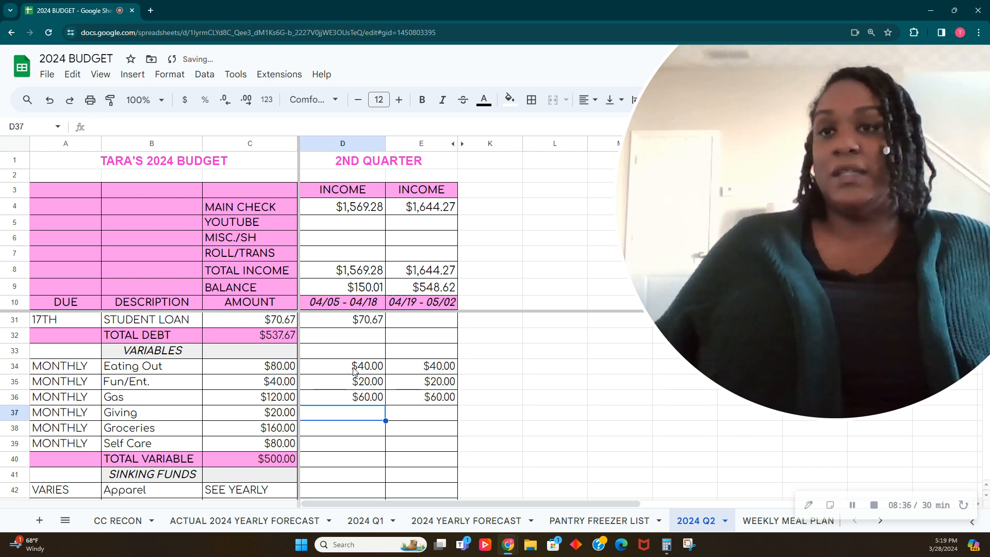
type("10")
key("Right")
type("10")
key("Return")
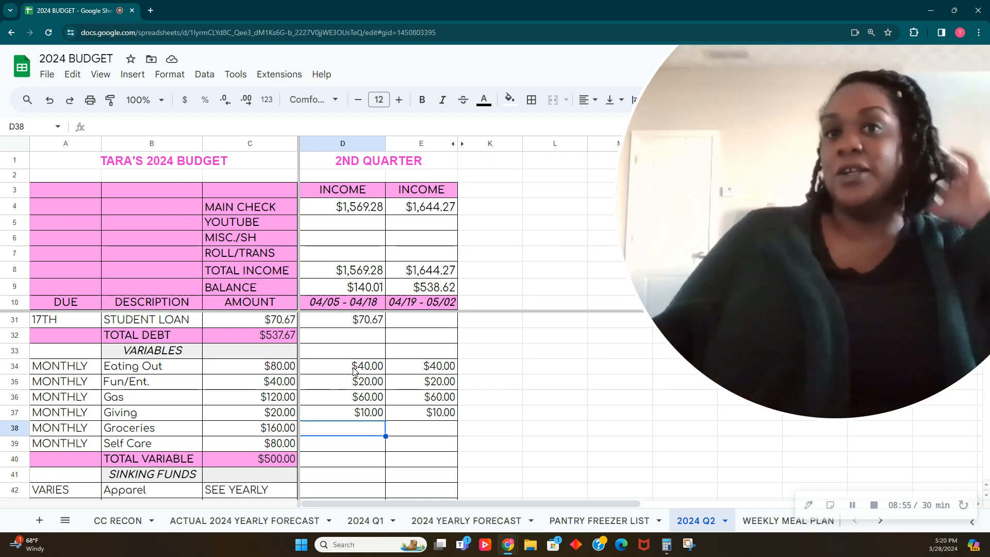
- Enter 80 for Groceries and 40 for Self Care in both April pay periods
type("80")
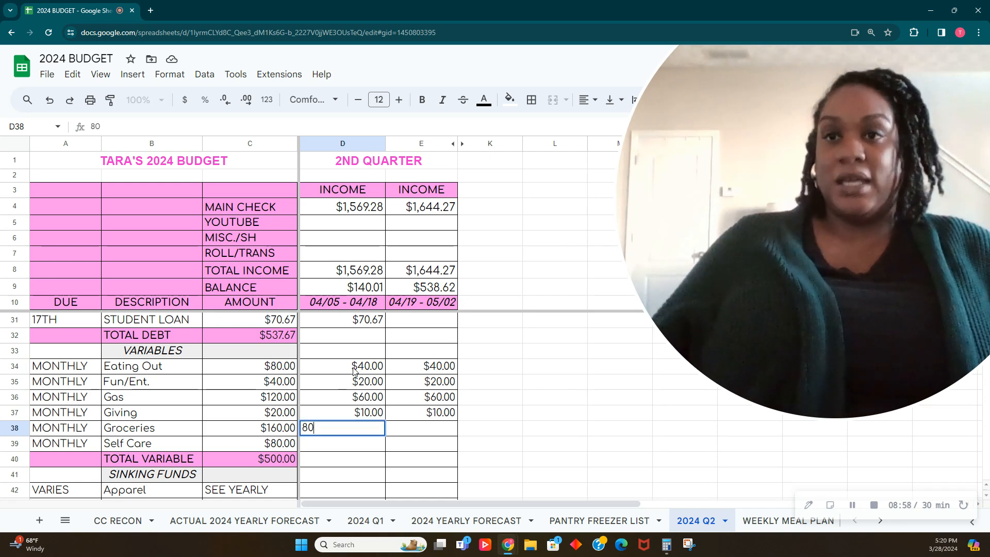
key("Tab")
type("80")
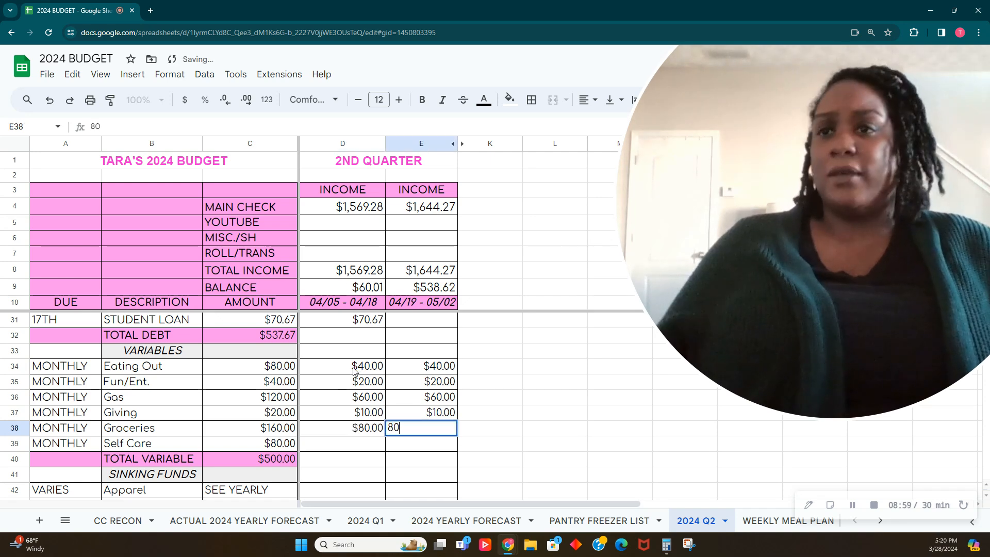
key("Return")
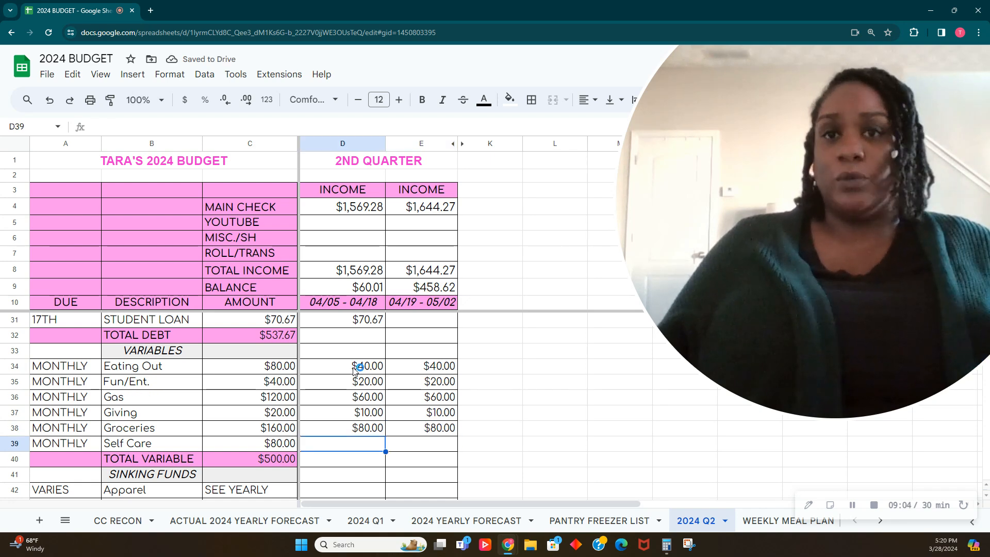
type("40")
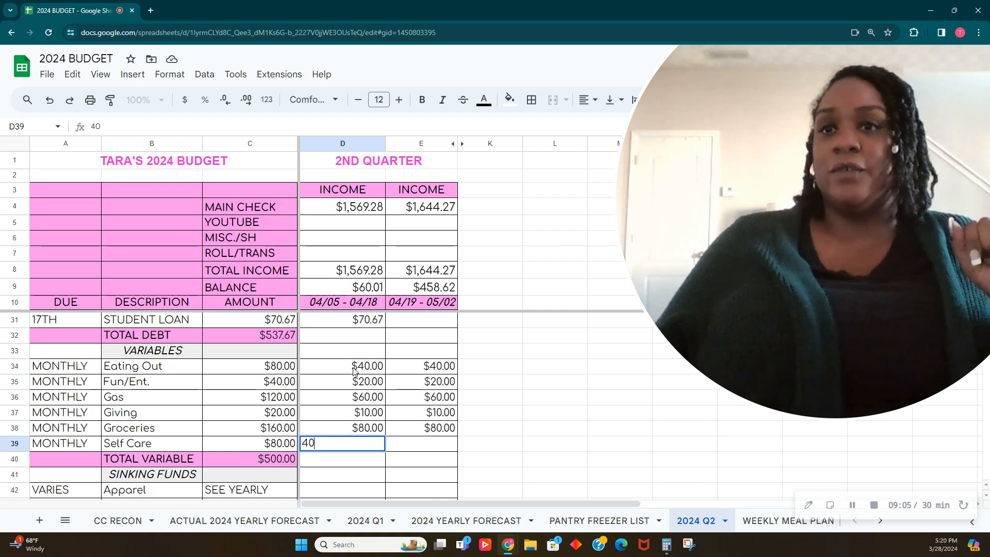
key("Tab")
type("40")
key("Return")
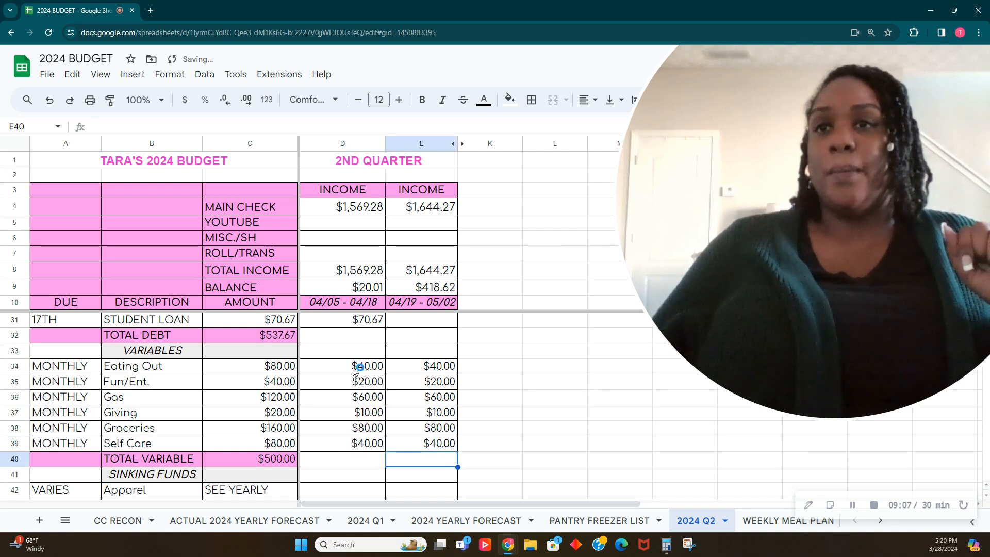
- Check the sum of the variable amounts from Eating Out through Self Care across both April pay periods
scroll(415, 395, "down", 1)
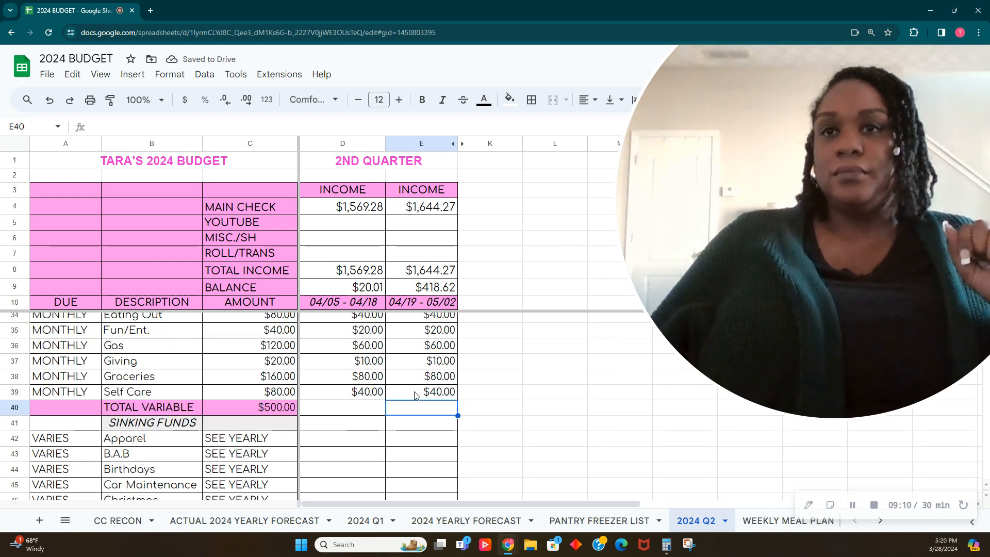
scroll(416, 395, "up", 1)
left_click_drag(348, 369, 435, 445)
- Select the 04/05 - 04/18 Apparel cell under SINKING FUNDS, and look up April's sinking fund amounts in the 2024 YEARLY FORECAST sheet
scroll(435, 445, "down", 3)
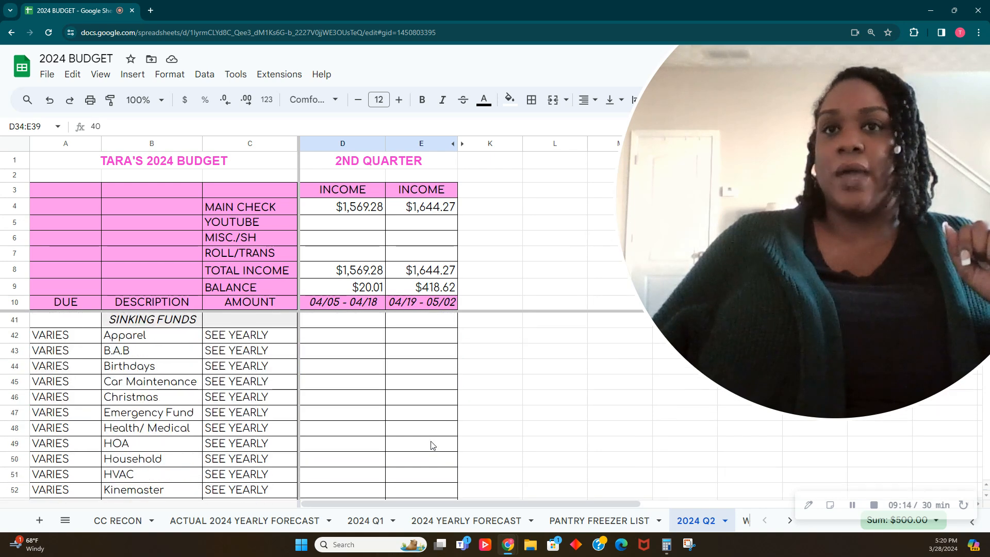
left_click(366, 341)
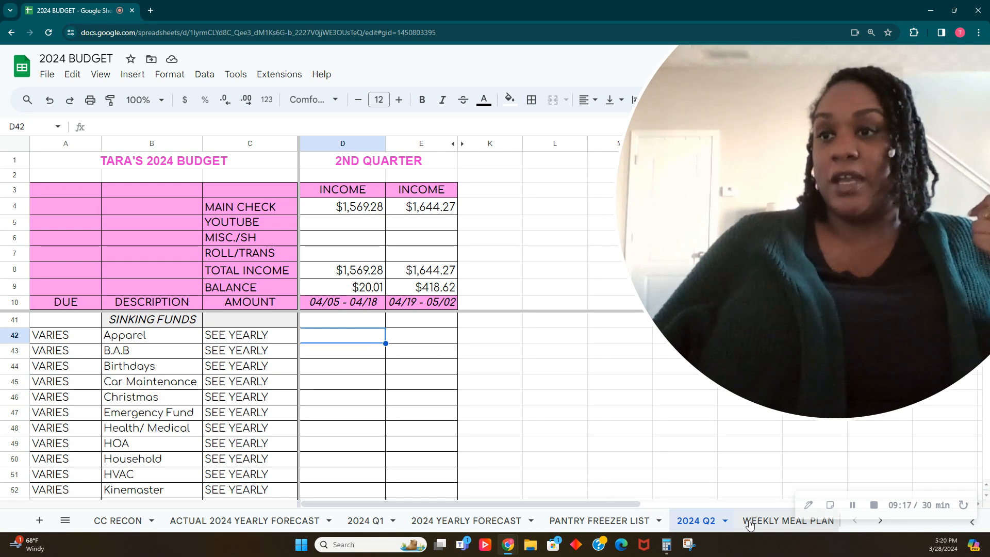
left_click(505, 523)
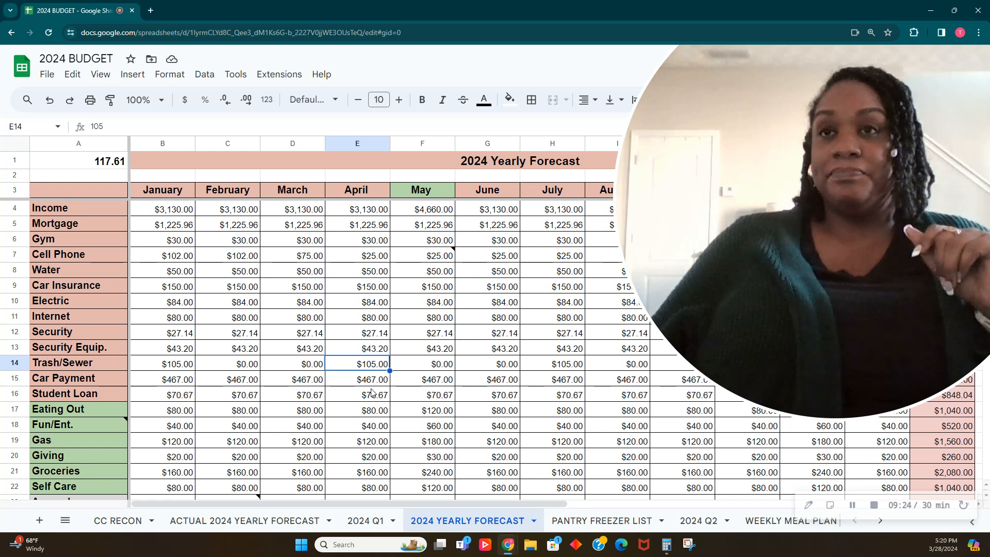
scroll(372, 393, "down", 3)
scroll(372, 393, "down", 1)
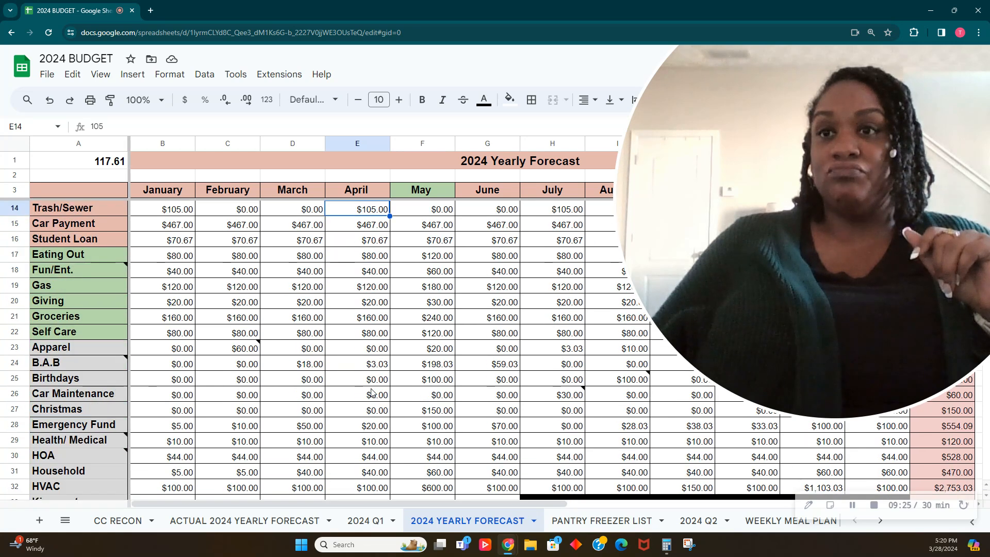
- Copy April's sinking fund amounts from Apparel through Travel in 2024 YEARLY FORECAST into 2024 Q2, starting at K42 beside the Apparel row
scroll(372, 393, "down", 1)
scroll(373, 393, "down", 2)
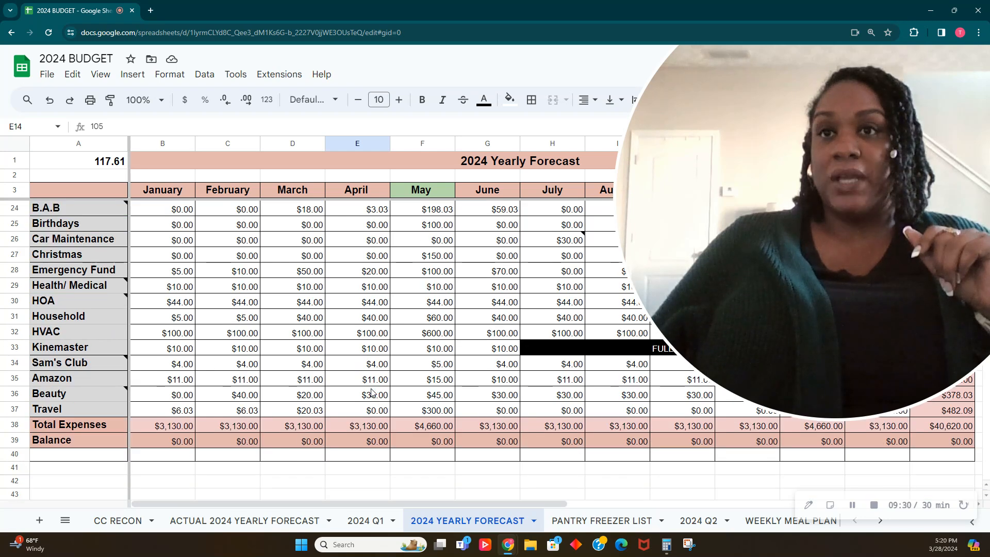
scroll(372, 393, "up", 1)
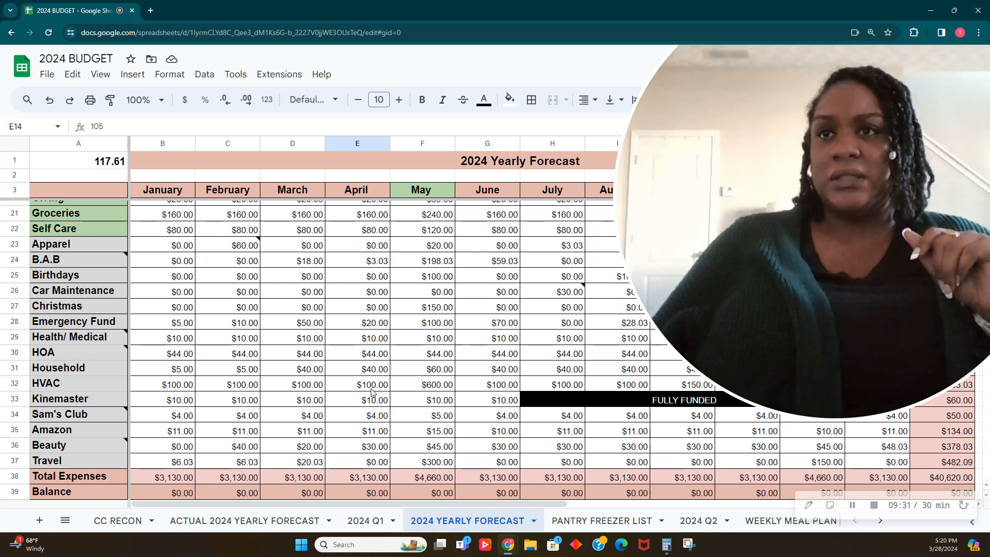
scroll(372, 393, "up", 1)
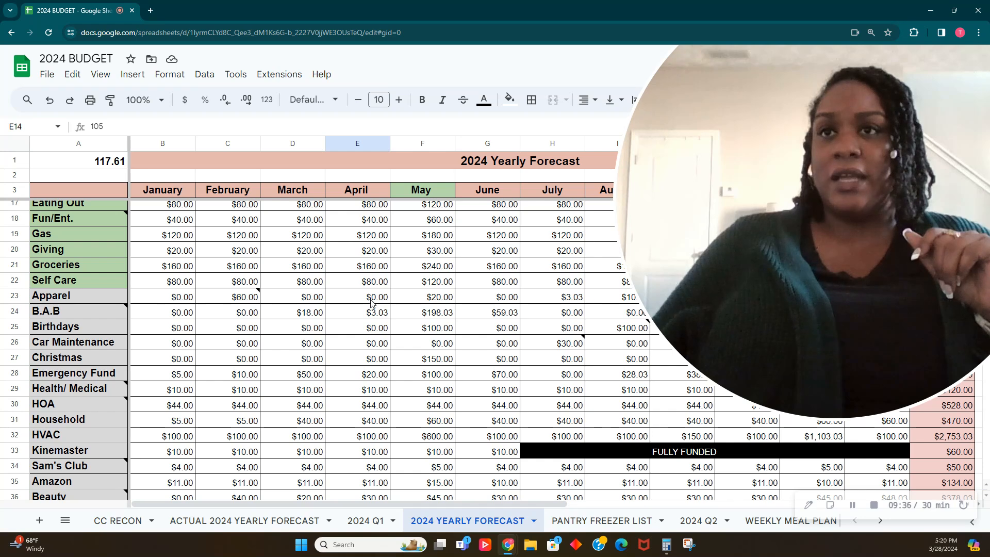
left_click_drag(373, 303, 376, 420)
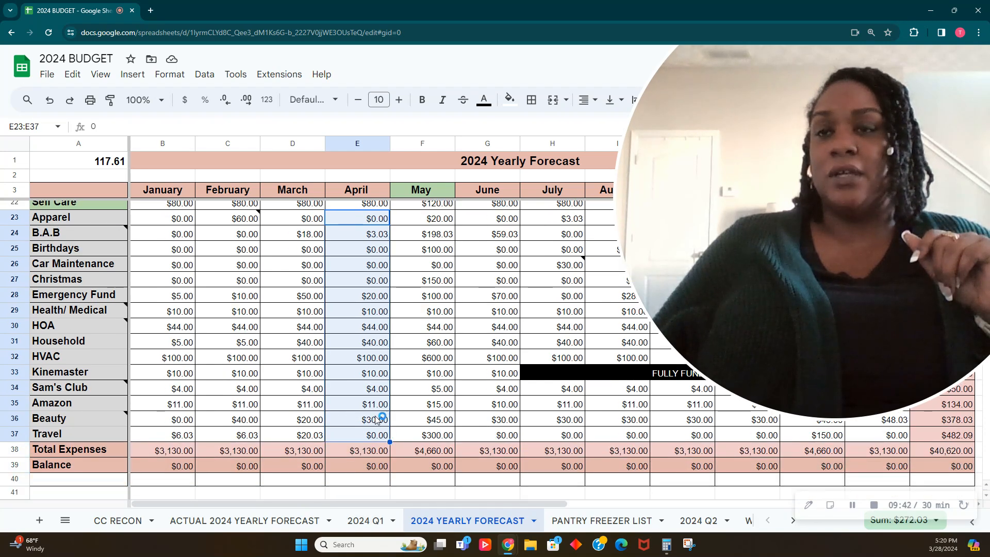
right_click(377, 420)
left_click(435, 154)
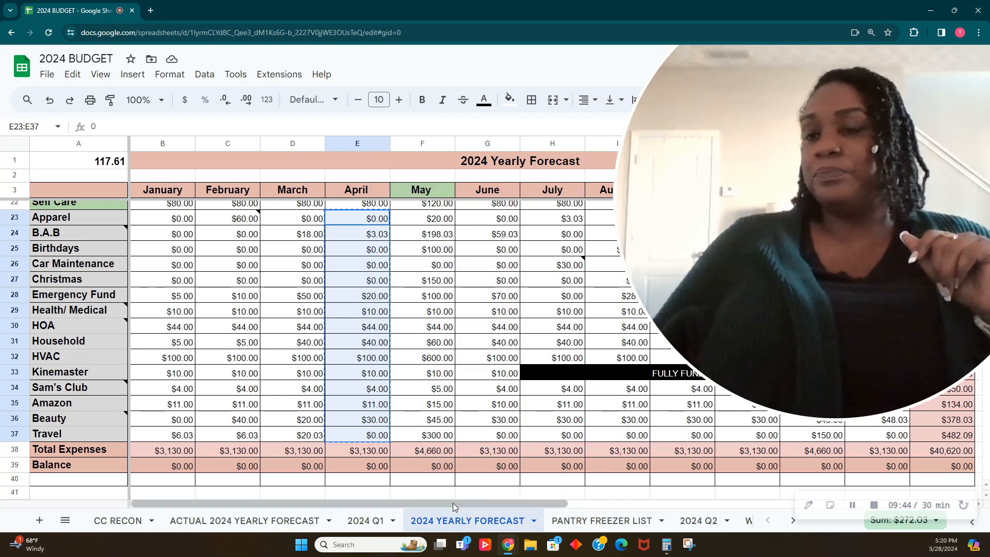
left_click(707, 521)
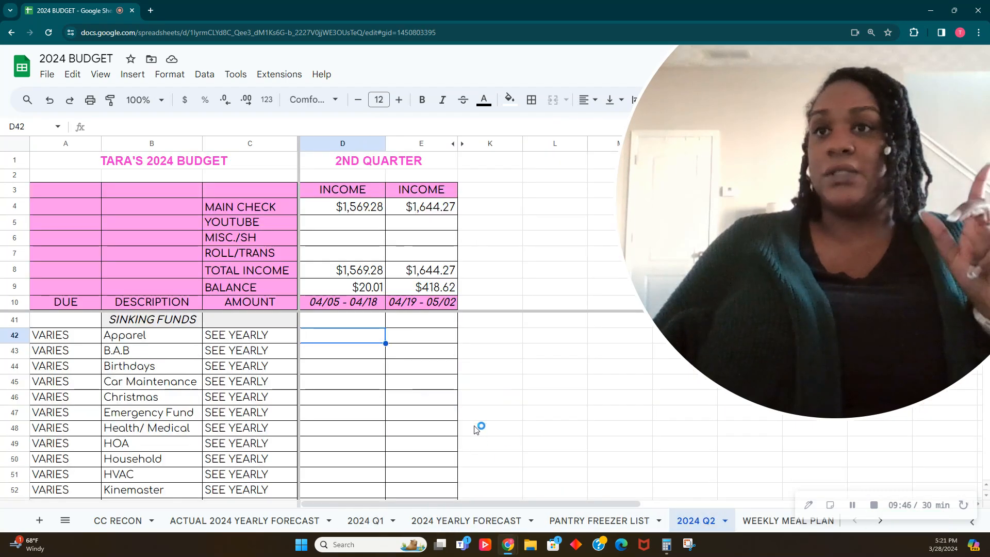
left_click(484, 341)
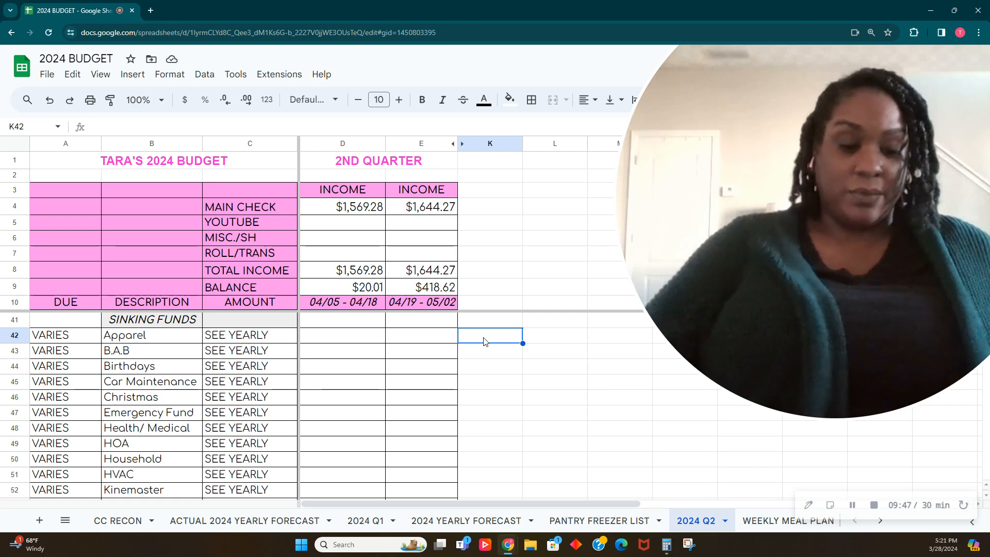
key("ctrl+v")
- Enter 0 for Apparel in both April pay periods and 3.03 for B.A.B in the 04/19 - 05/02 period
left_click(355, 338)
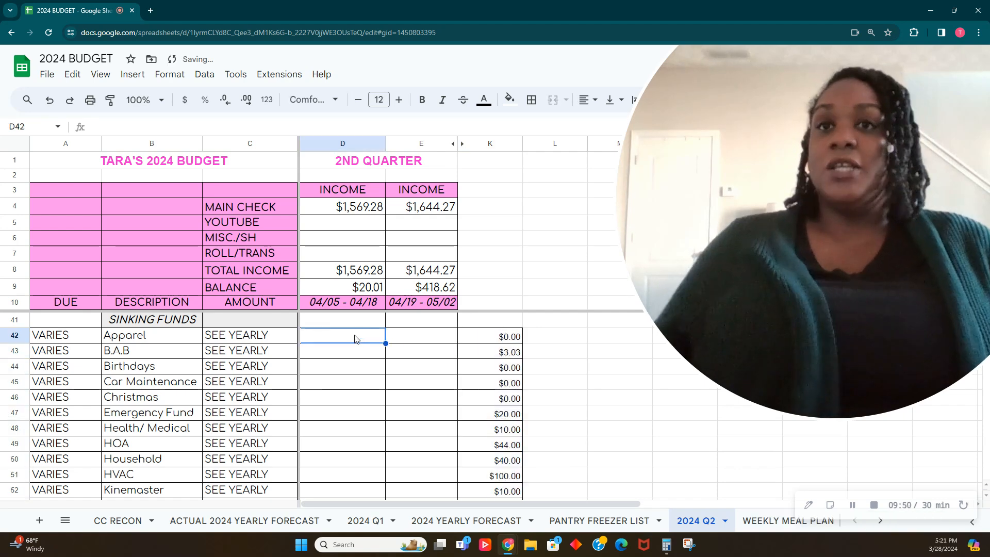
type("0")
key("Tab")
type("0")
key("Return")
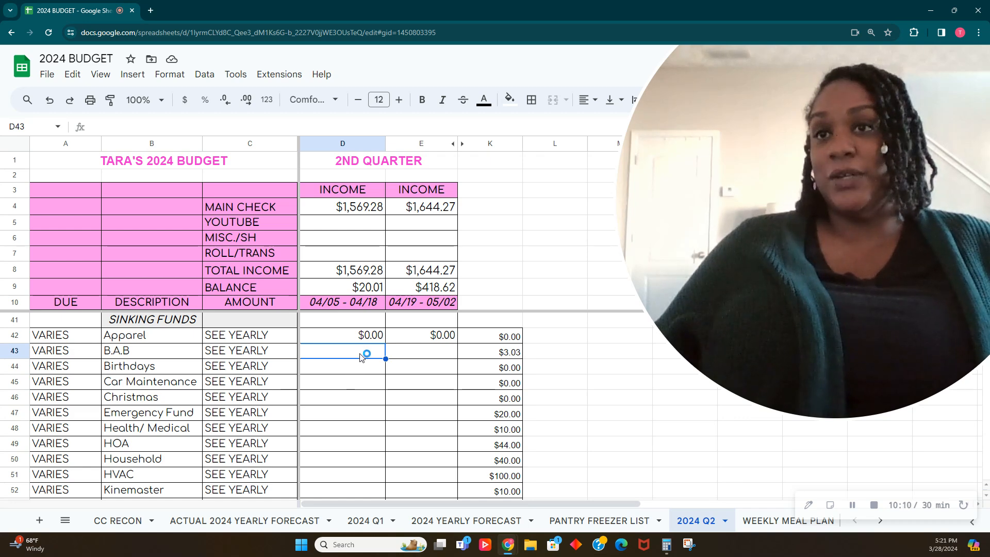
key("Tab")
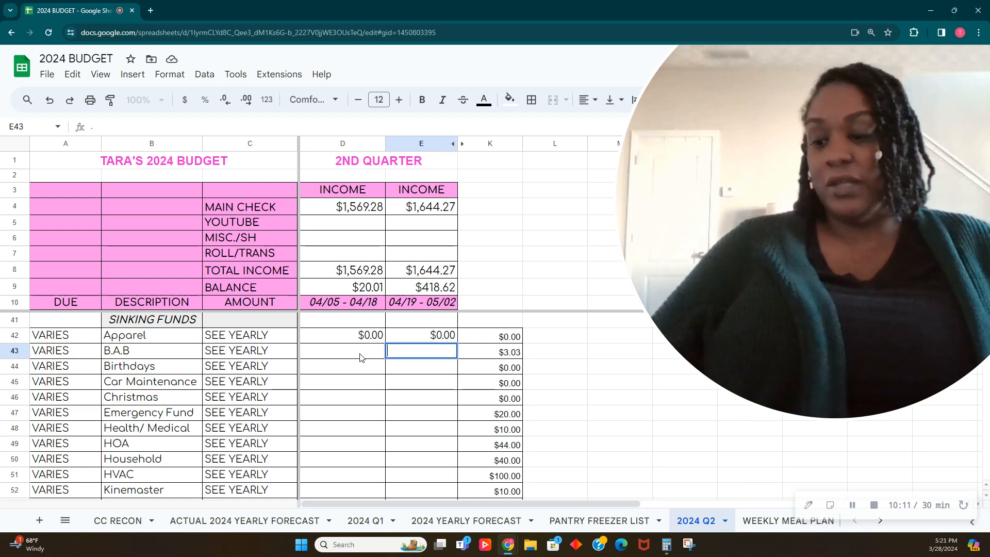
key("Return")
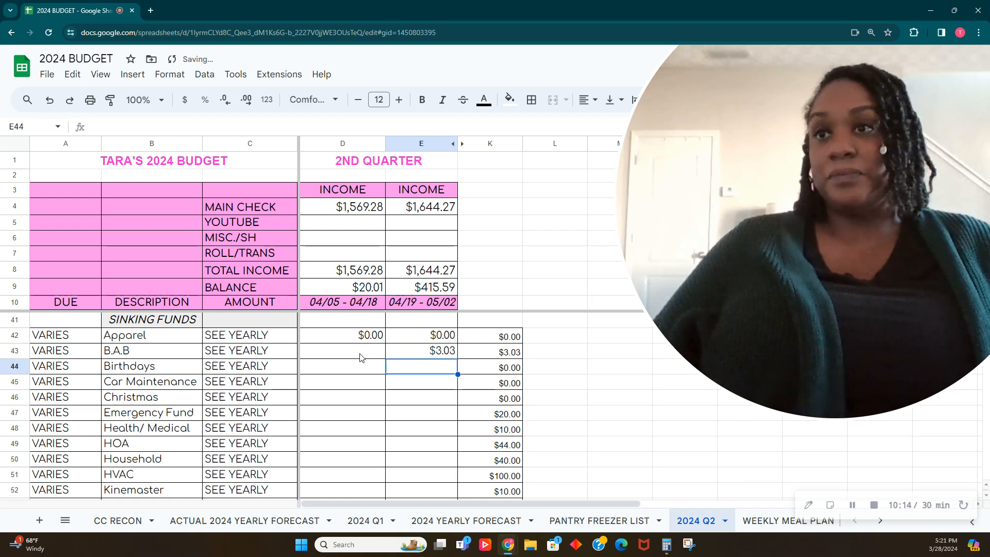
- Enter 0 for Birthdays in both April pay periods and 0 for B.A.B in the 04/05 - 04/18 period
key("Left")
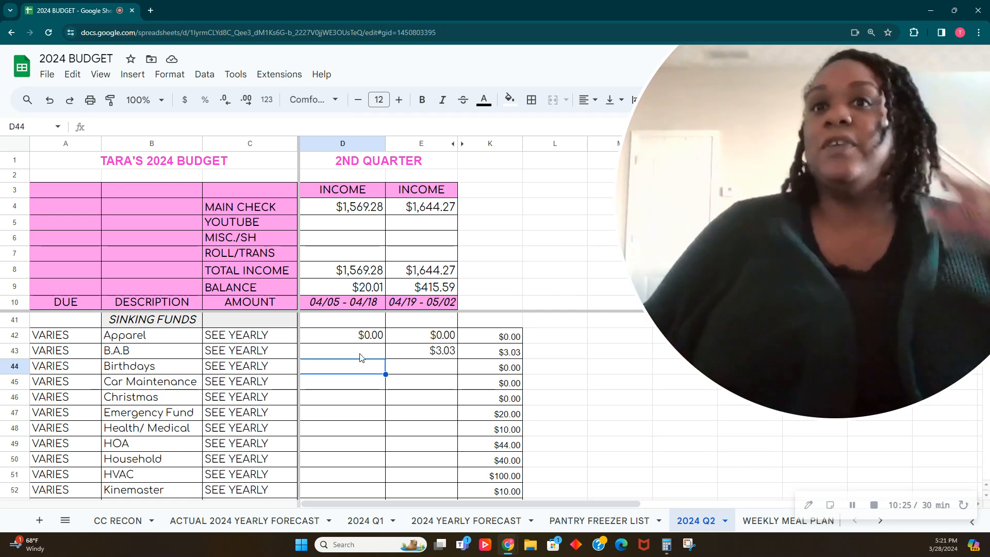
type("0")
key("Tab")
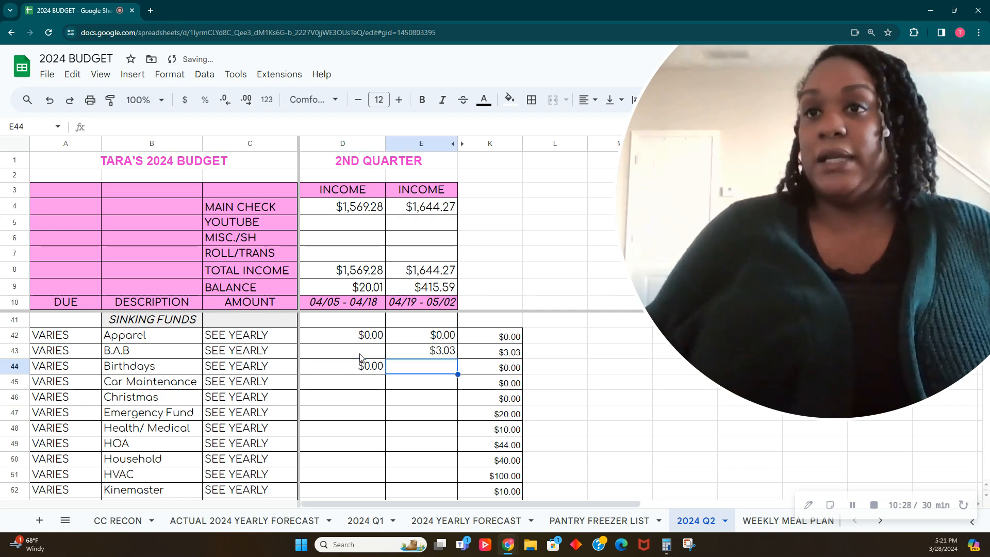
type("0")
left_click(360, 356)
type("0")
key("Return")
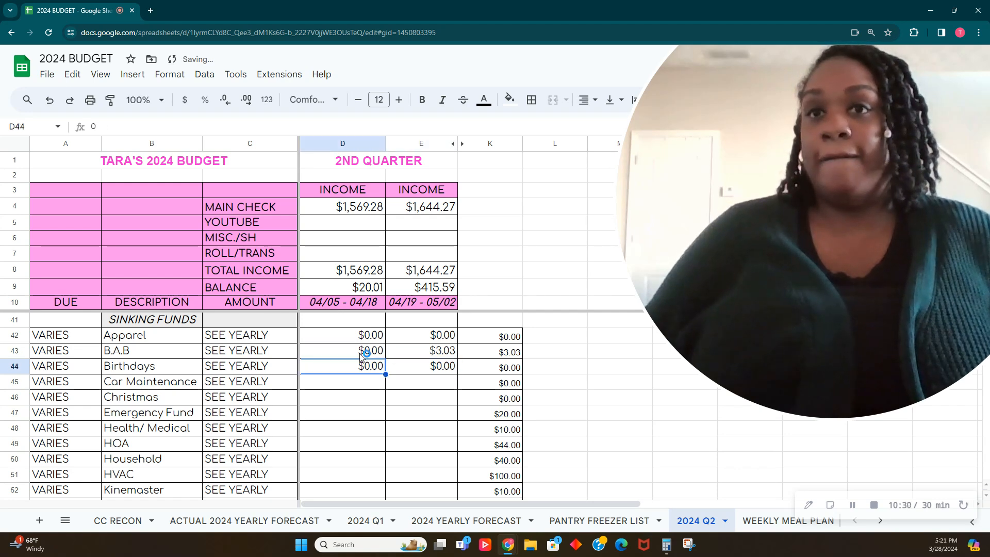
- Enter 0 for Car Maintenance and Christmas in both April pay periods
key("Down")
type("0")
key("Tab")
type("0")
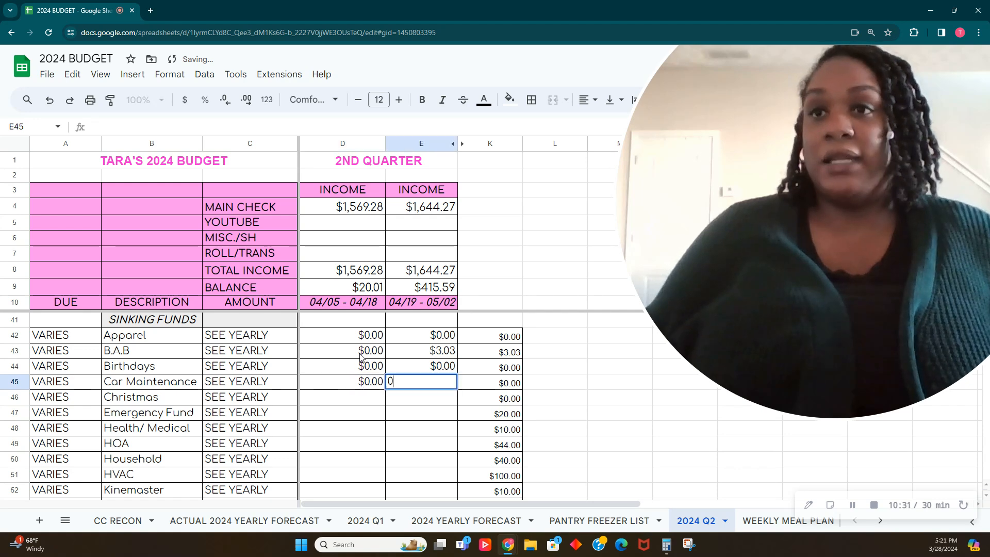
key("Return")
type("0")
key("Tab")
type("0")
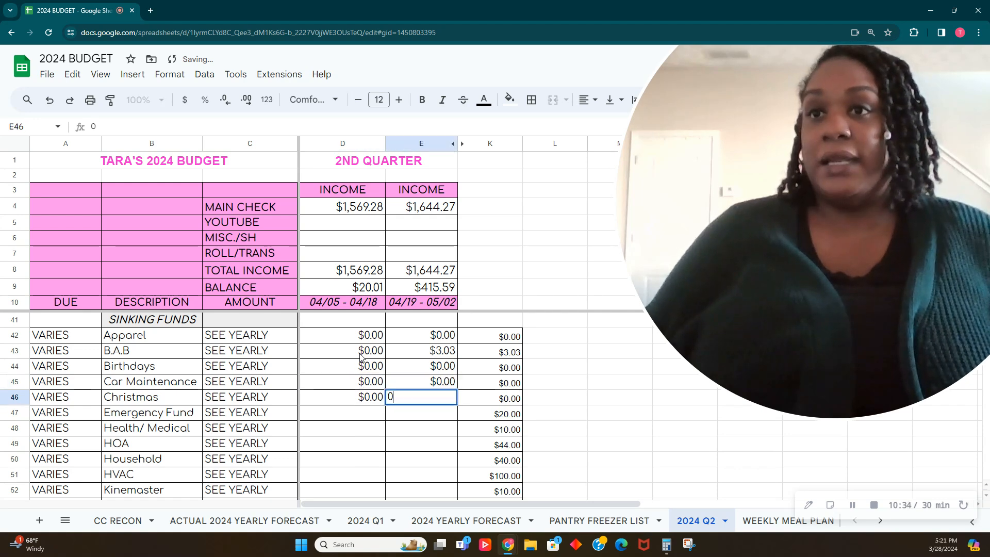
key("Return")
- Enter Emergency Fund as 0 for 04/05 - 04/18 and 20 for 04/19 - 05/02, and Health/ Medical as 10 and 0
type("0")
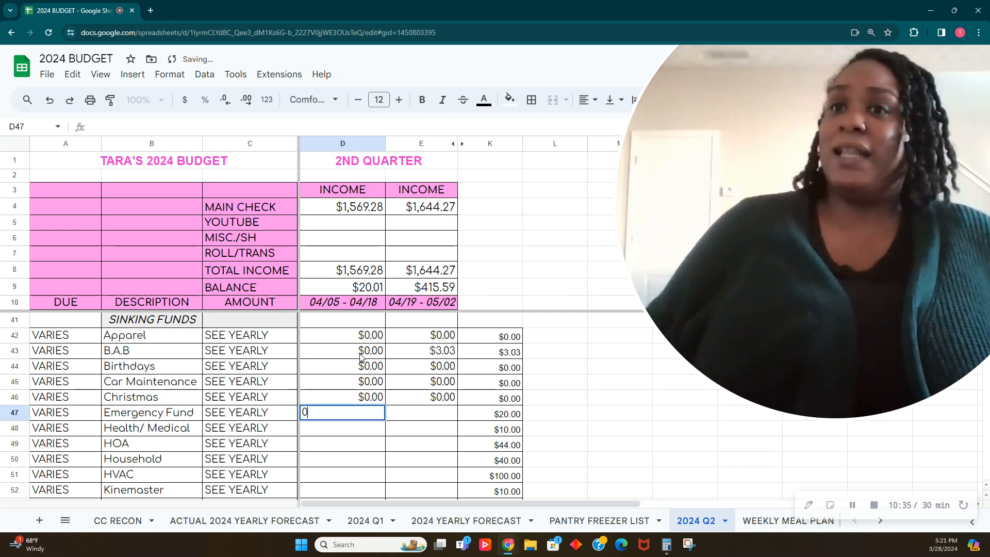
key("Tab")
type("20.00")
key("Return")
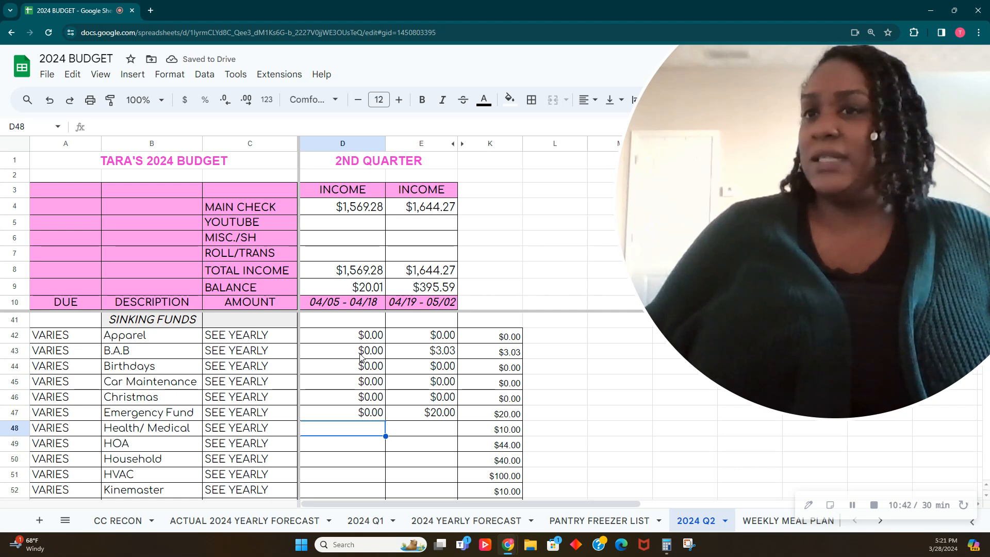
type("10")
key("Tab")
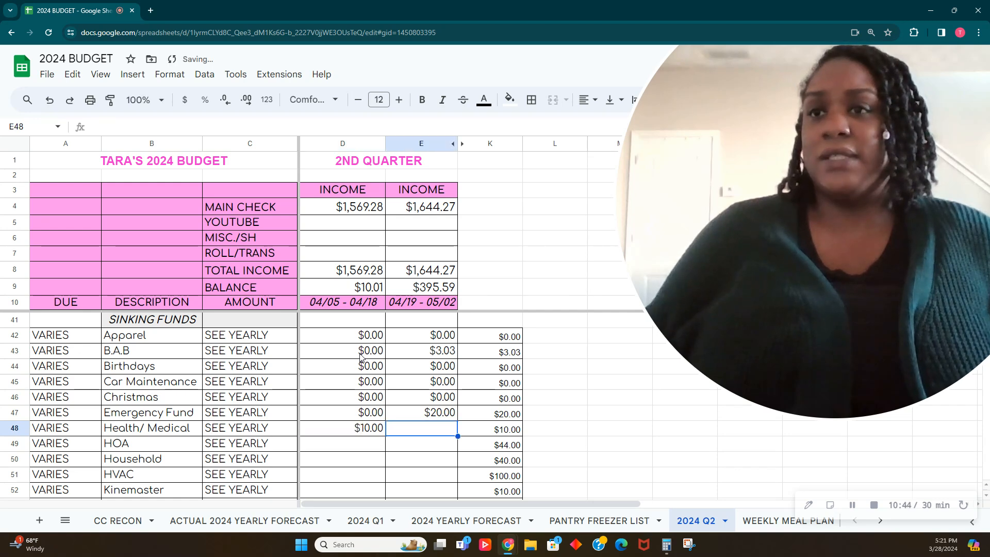
type("0")
key("Return")
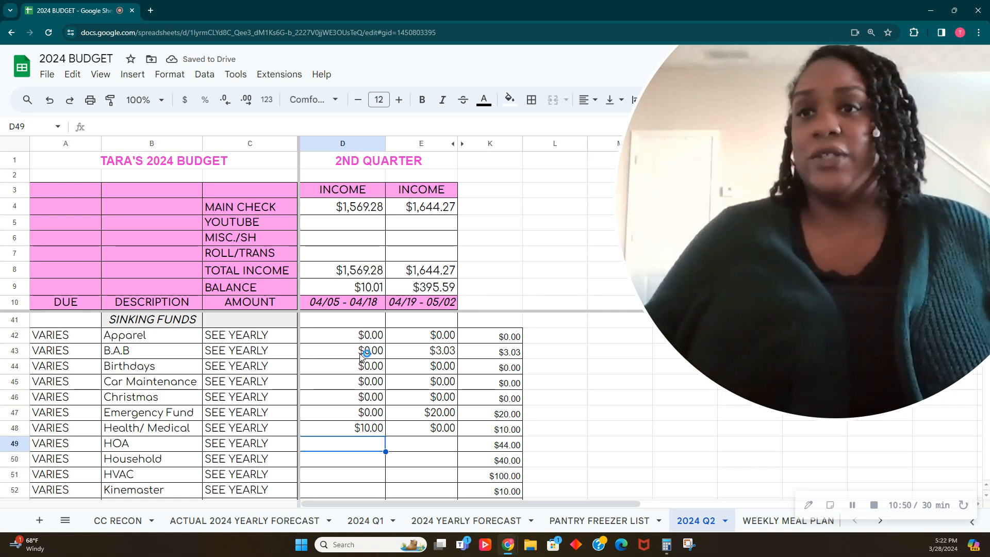
- Enter 0 for HOA, Household, HVAC and Kinemaster in the 04/05 - 04/18 period
scroll(361, 357, "down", 1)
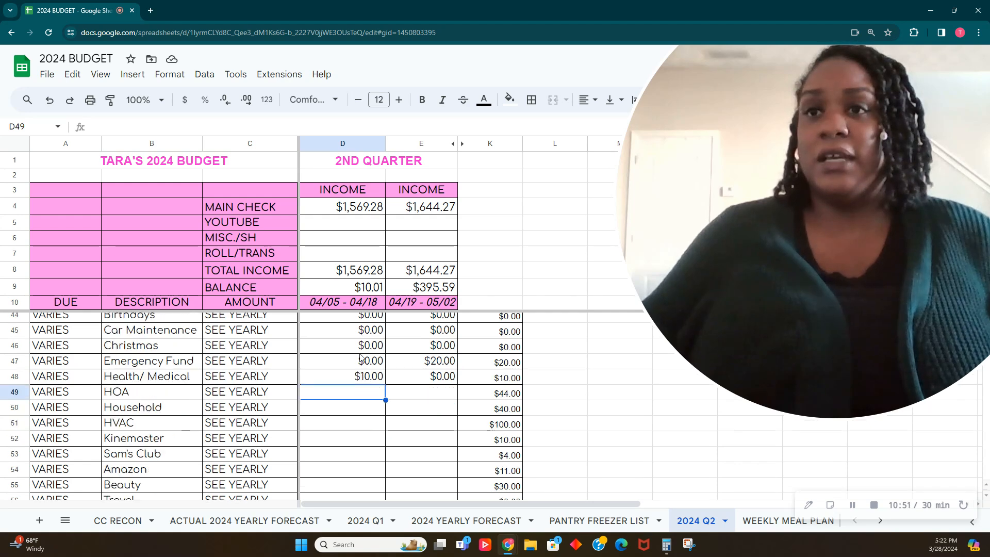
double_click(366, 393)
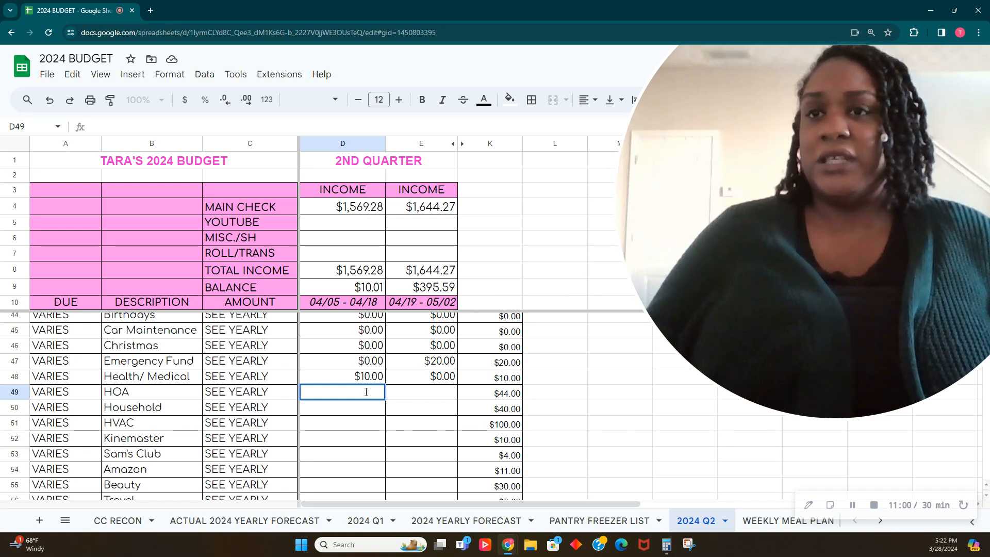
type("0")
key("Return")
type("0")
key("Return")
type("0")
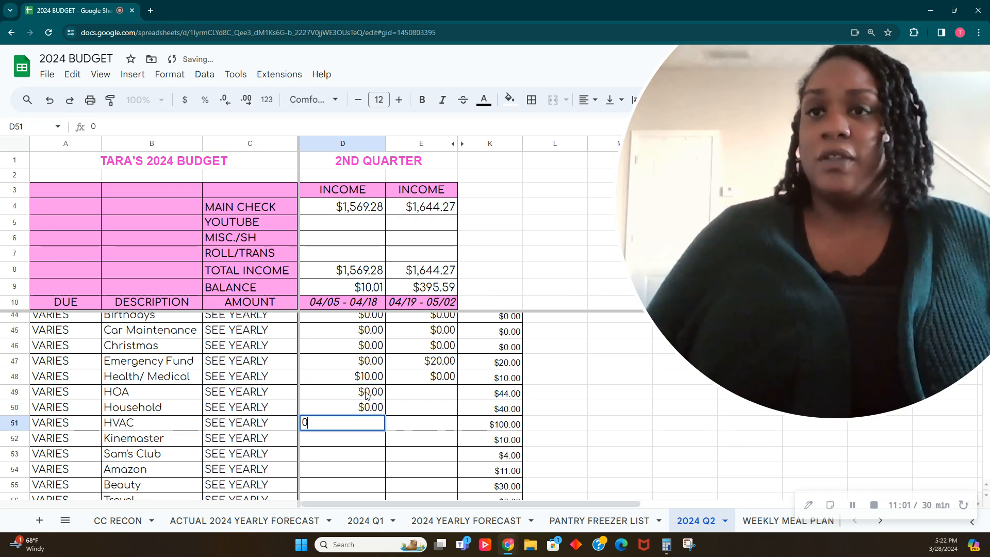
key("Return")
type("0")
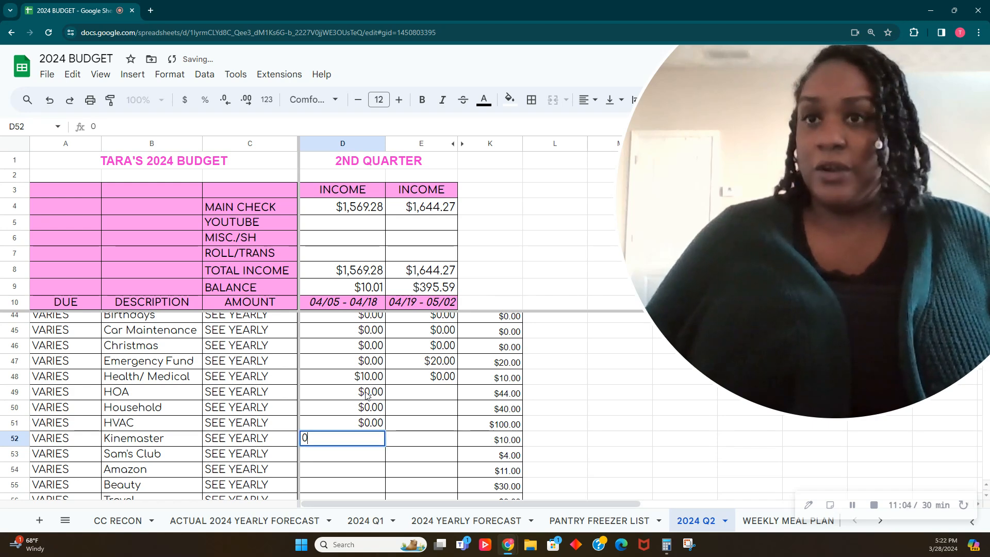
key("Return")
- Enter 0 for Sam's Club, Amazon, Beauty, Travel and Treat Yo' Self in the 04/05 - 04/18 period
type("0")
key("Return")
type("0")
key("Return")
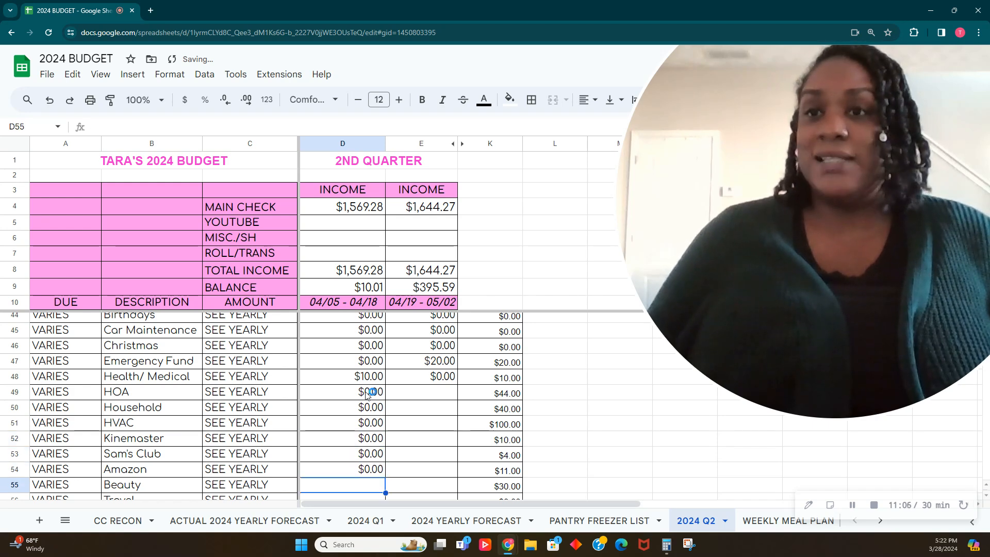
type("0")
key("Return")
key("Return")
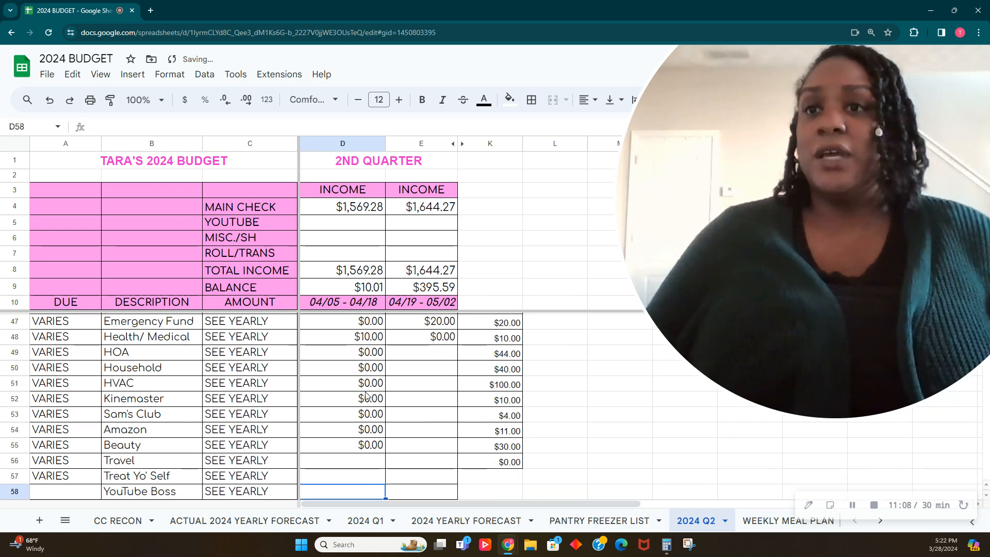
key("Up")
type("0")
key("Return")
type("0")
key("Return")
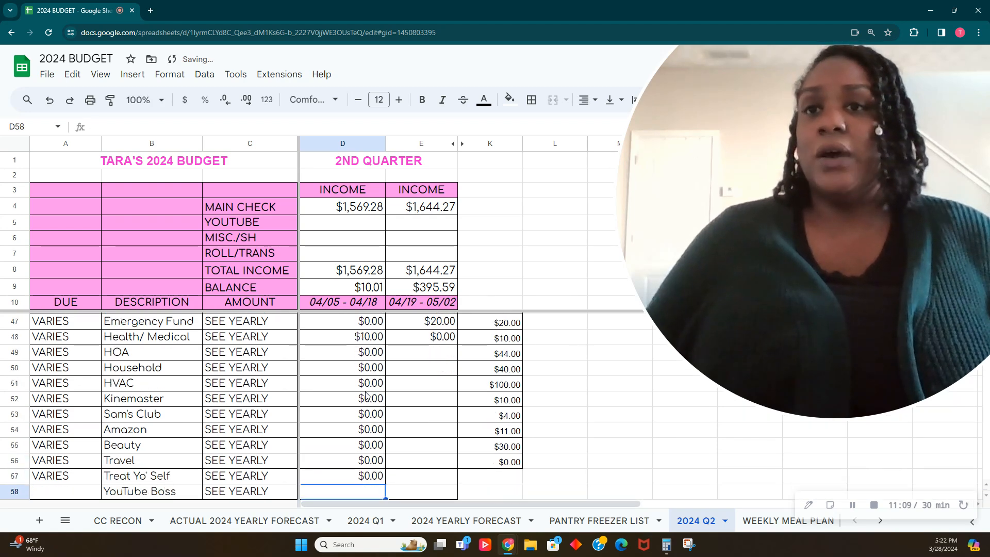
- Enter 0 for YouTube Boss, All The Things and Other in the 04/05 - 04/18 period
type("0")
key("Return")
key("Return")
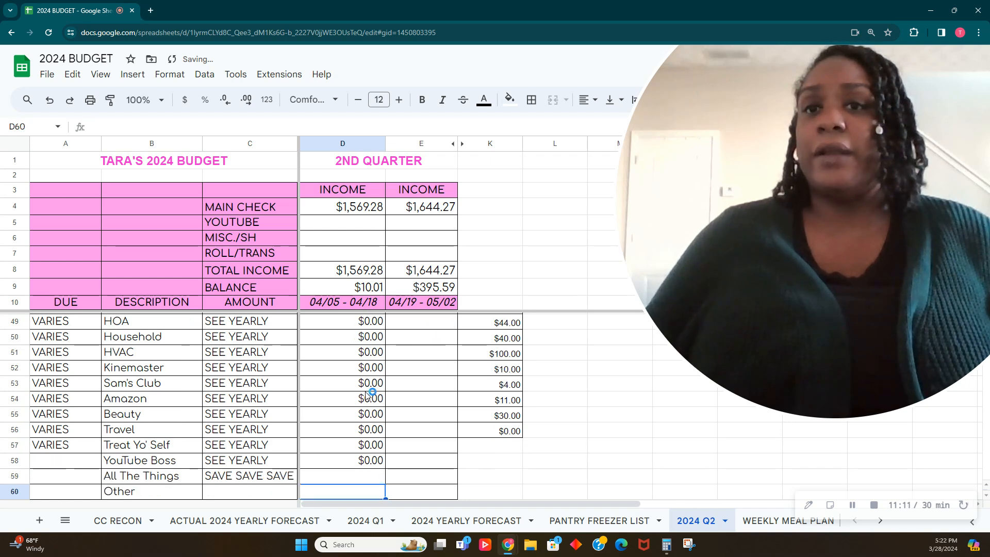
key("Up")
type("0")
key("Return")
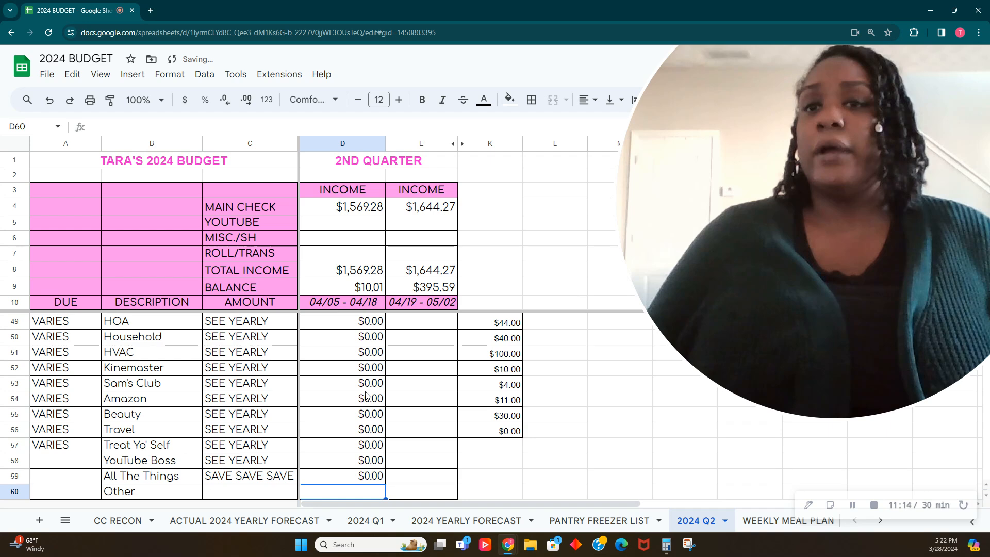
type("0")
key("Up")
- Check the sum of the copied April amounts in column K from HOA through Travel
key("Up")
key("Up")
key("Up")
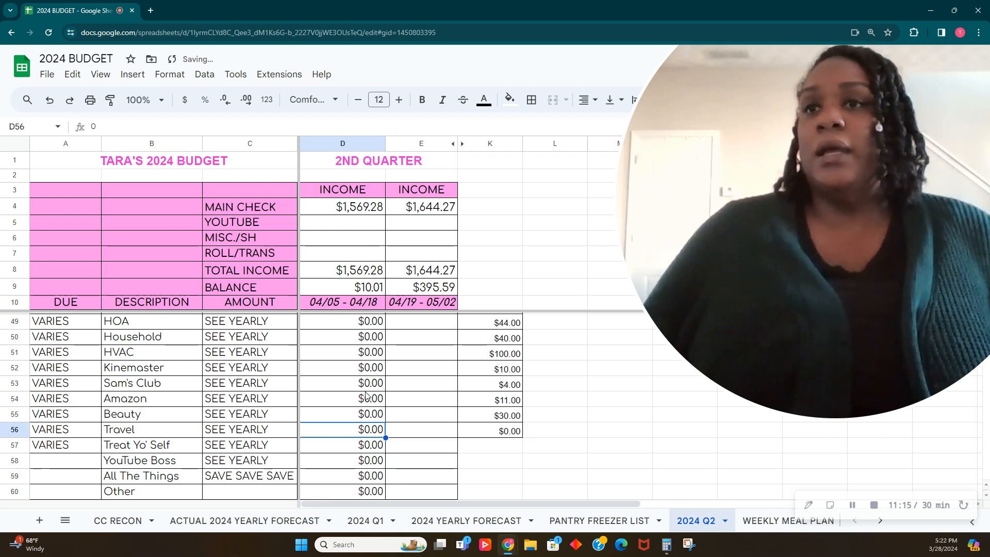
key("Up")
key("Up")
key("Up")
key("Up")
key("Up")
key("Up")
key("Up")
key("Up")
key("Up")
key("Left")
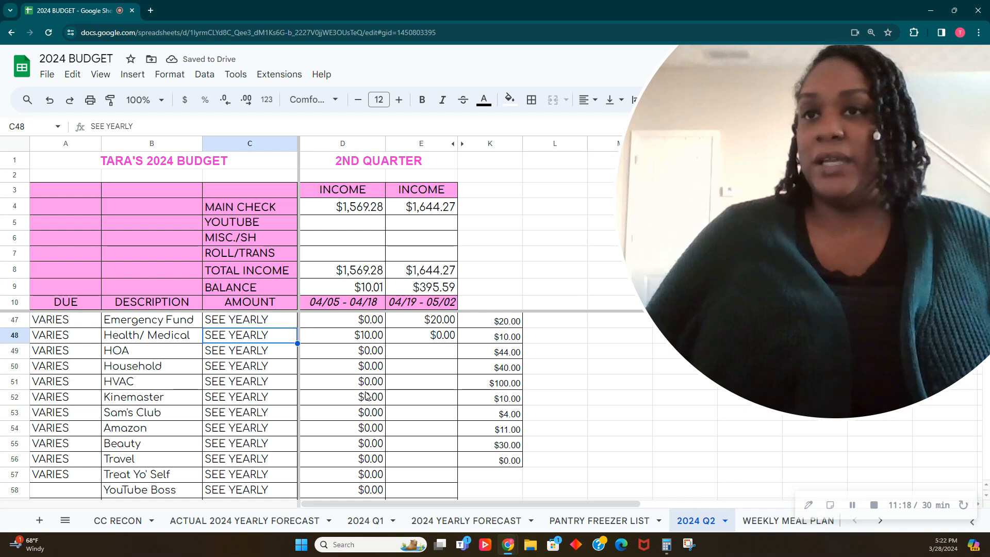
key("Right")
key("Right")
key("Down")
key("Down")
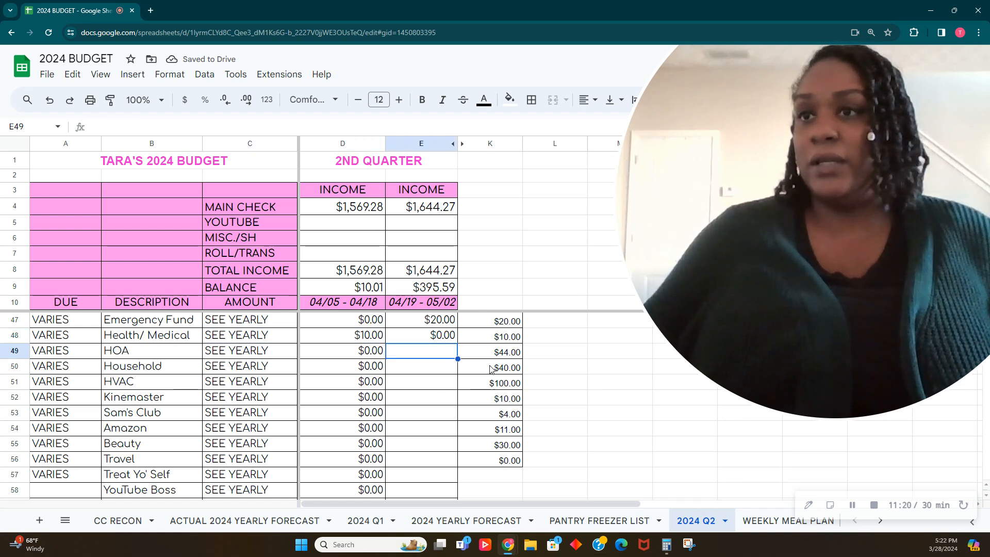
left_click_drag(492, 352, 495, 459)
- Enter 44 for HOA and 40 for Household in the 04/19 - 05/02 period
left_click(413, 353)
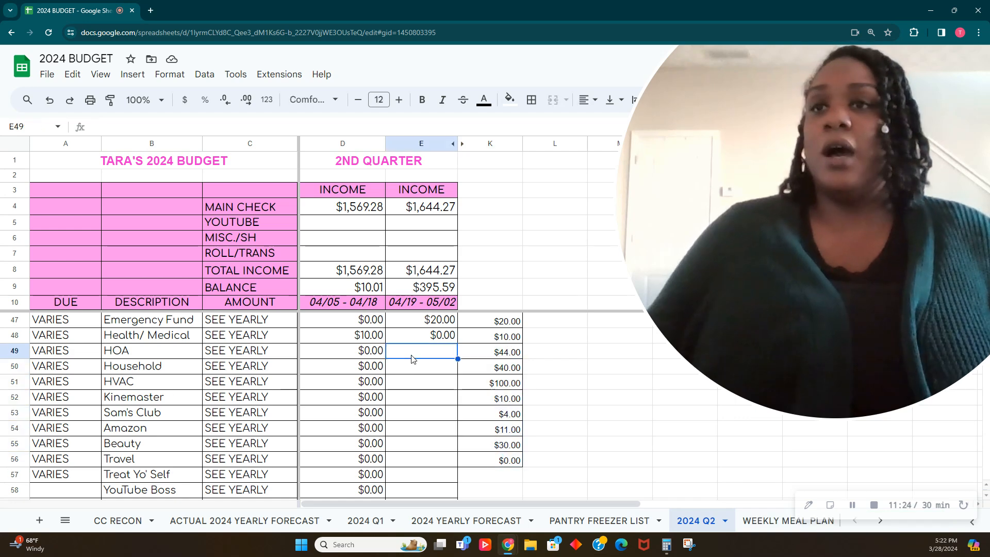
type("44")
key("Return")
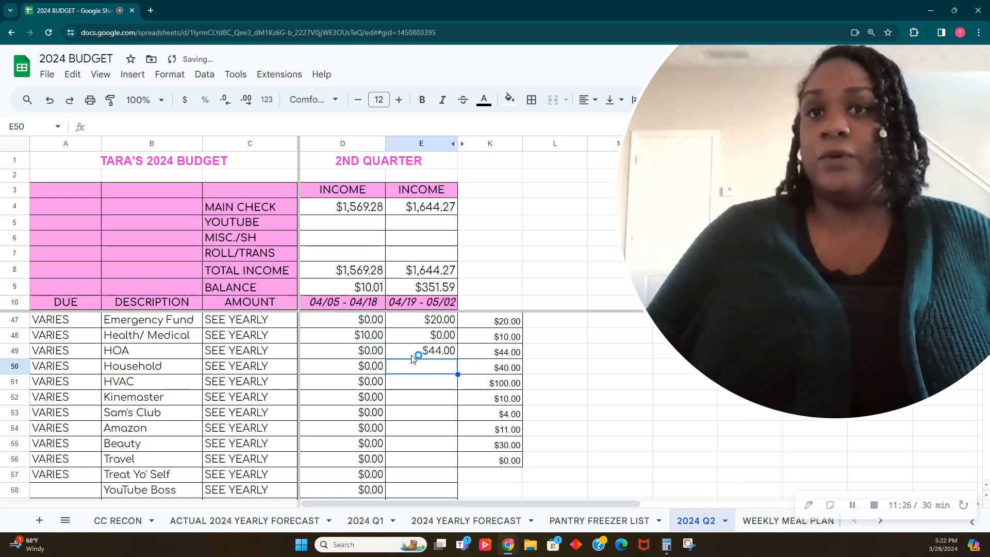
type("40")
key("Return")
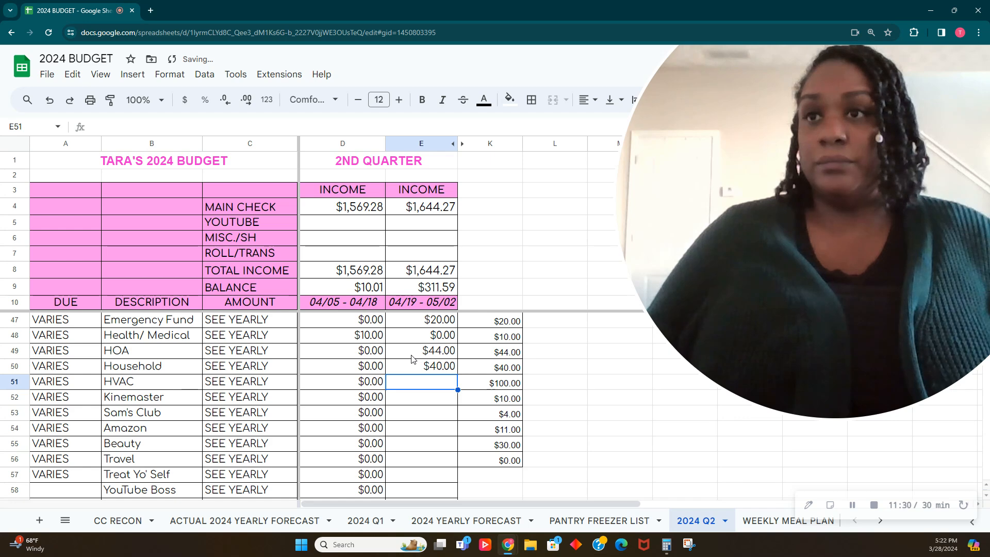
- Enter 100 for HVAC in the 04/19 - 05/02 period
type("100")
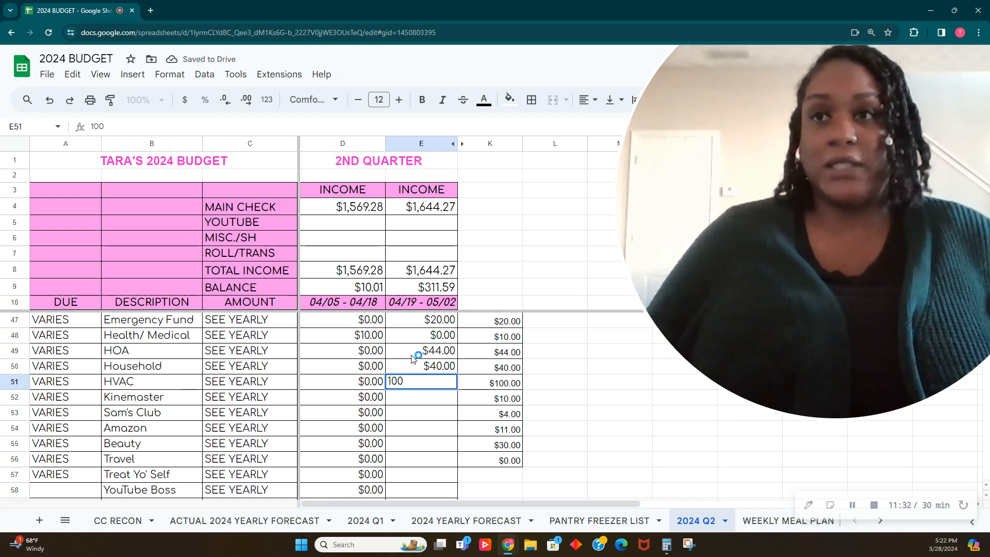
key("Return")
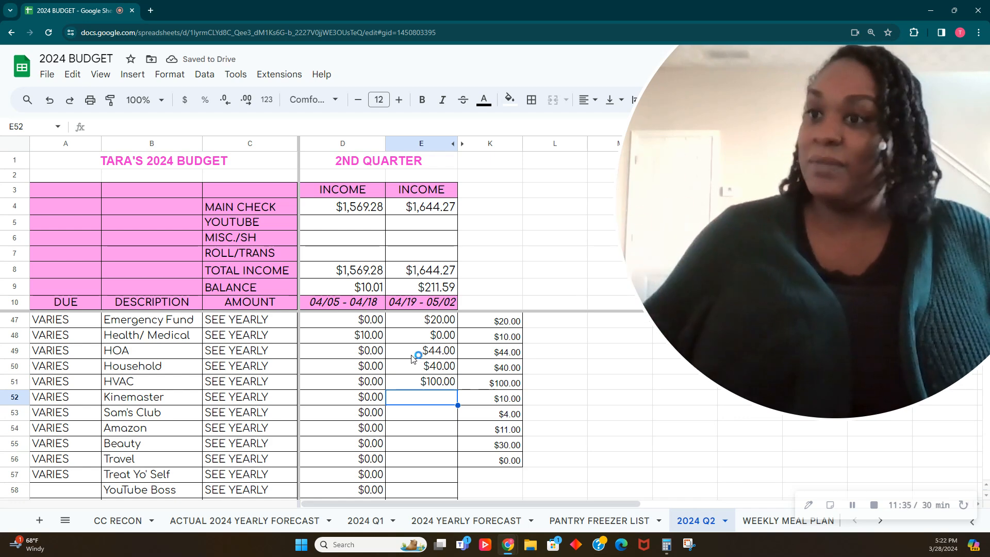
- Fill the Kinemaster and Sam's Club cells of both April periods with the custom bright pink
left_click(423, 416)
left_click_drag(427, 398, 424, 418)
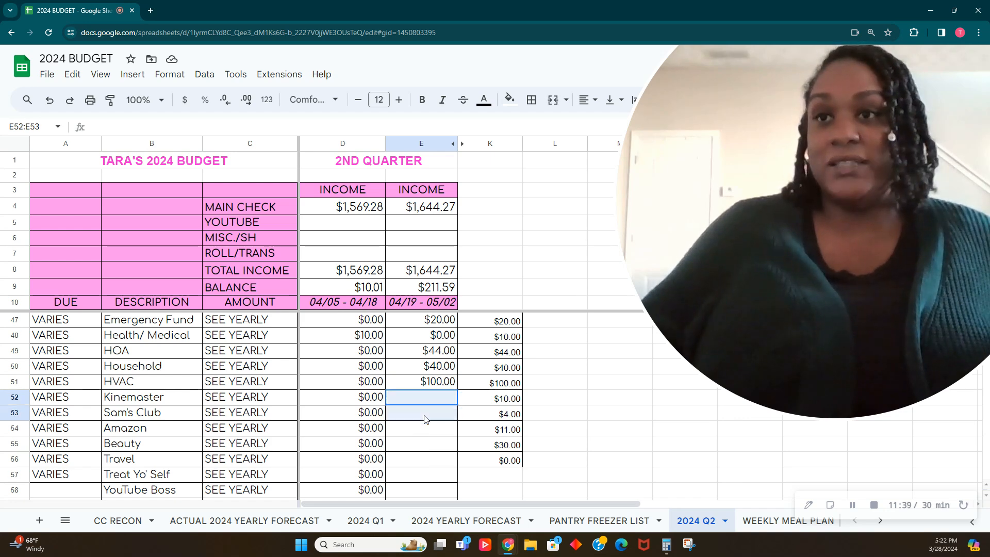
left_click(340, 409, "shift")
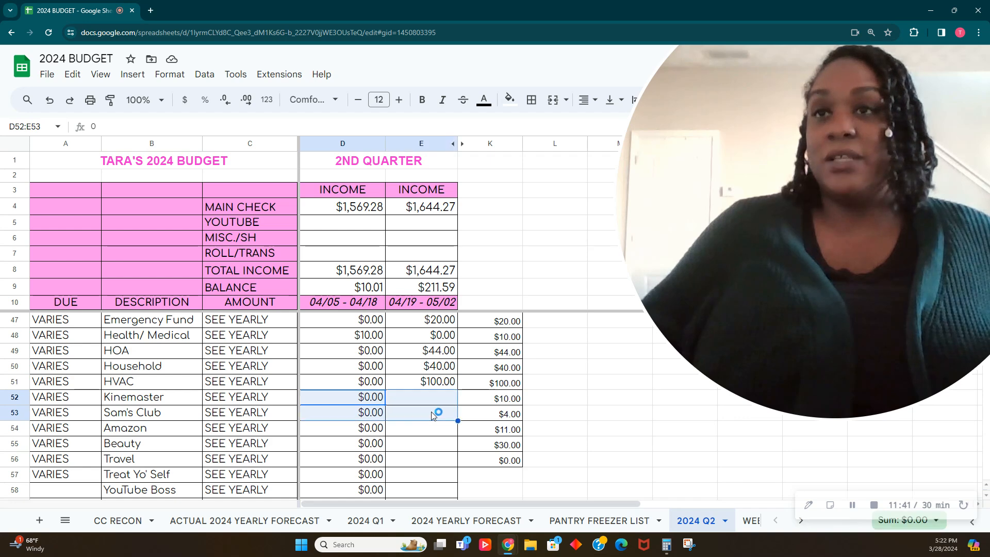
left_click(510, 101)
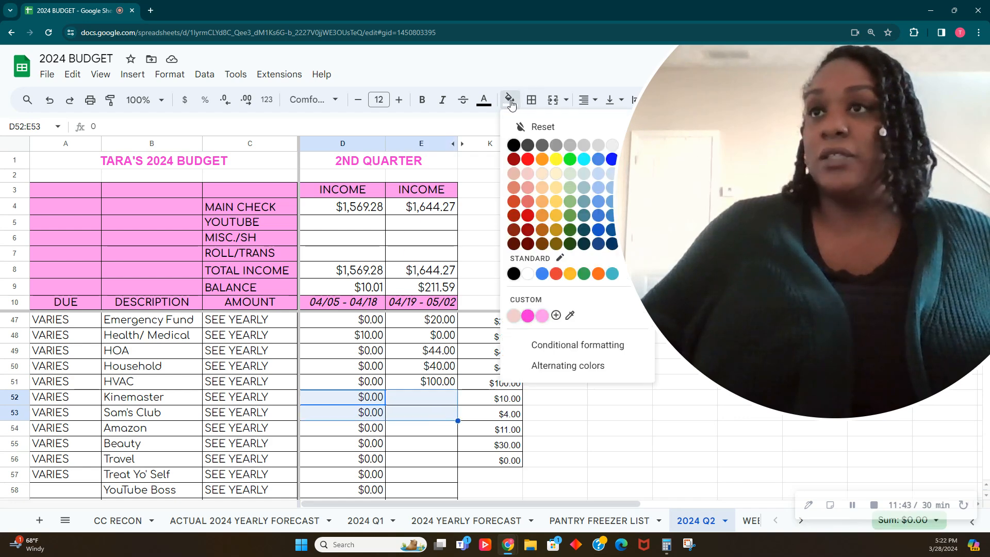
left_click(528, 317)
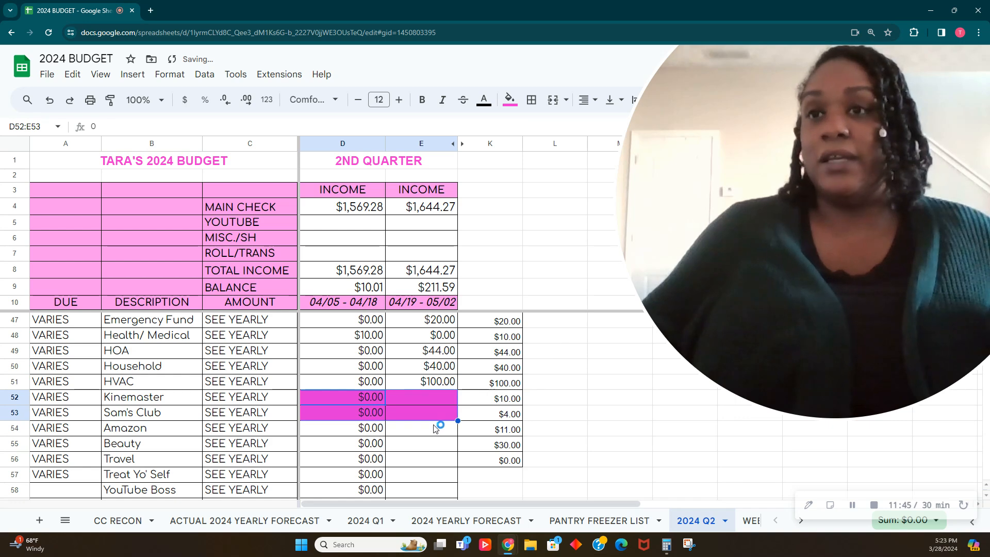
- Clear the Kinemaster and Sam's Club amounts in the 04/05 - 04/18 period and fill both cells black
left_click(370, 403)
left_click_drag(369, 404, 368, 411)
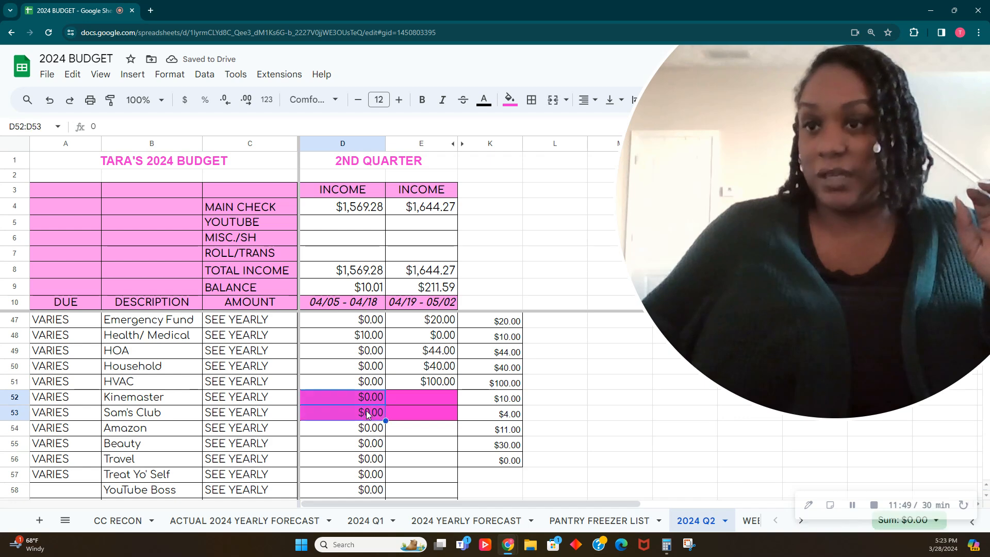
key("Delete")
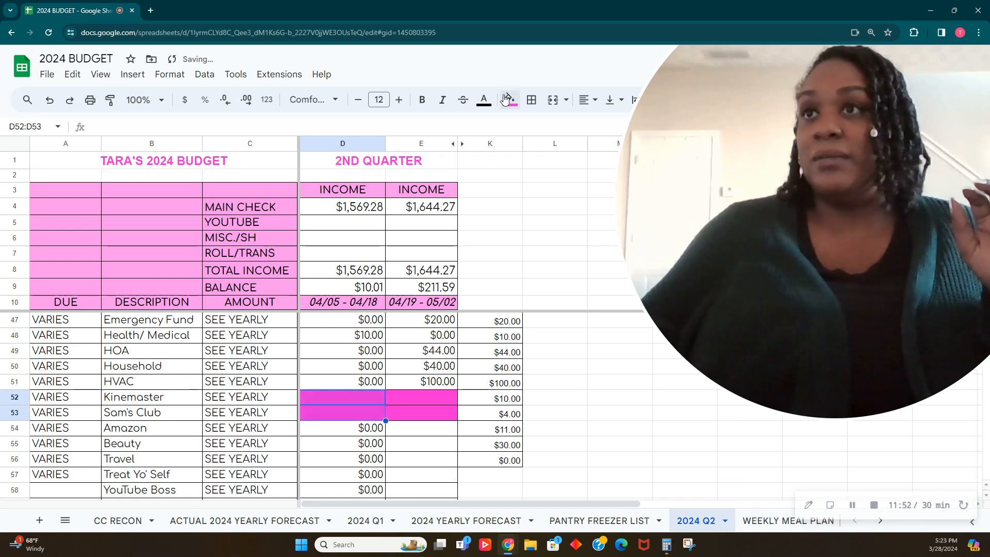
left_click(507, 99)
left_click(512, 145)
- Fill the Kinemaster and Sam's Club cells in the 04/19 - 05/02 period black
left_click(422, 402)
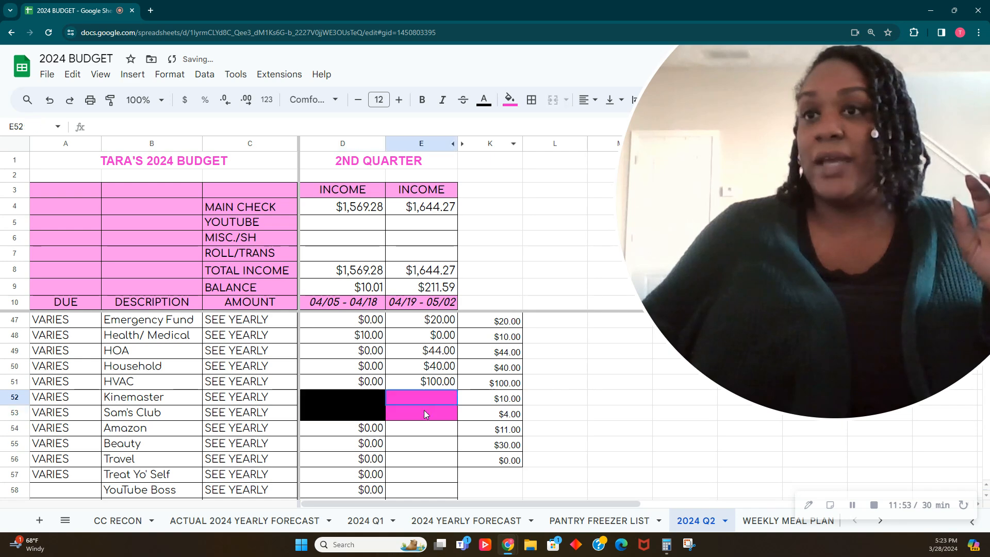
left_click_drag(424, 410, 424, 412)
left_click(509, 99)
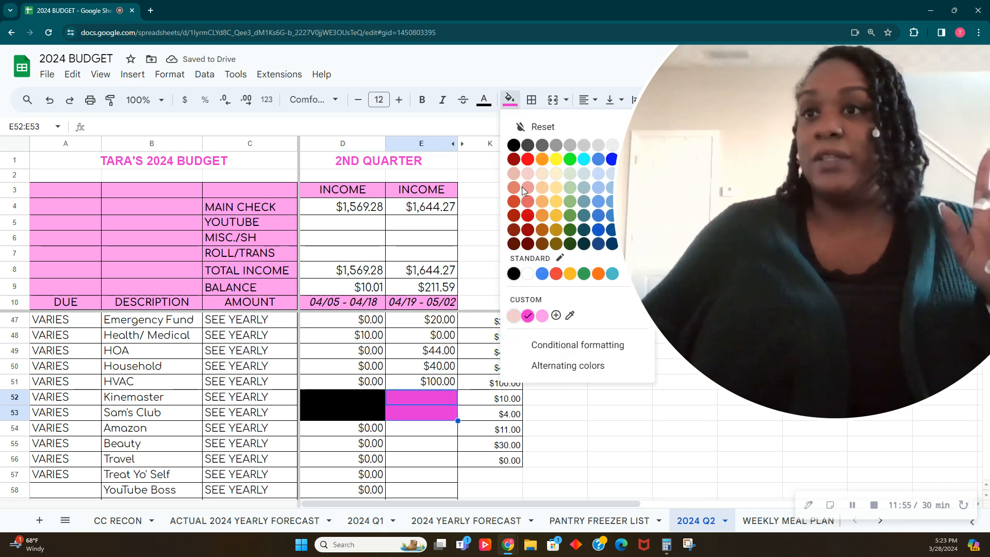
left_click(514, 128)
left_click(510, 99)
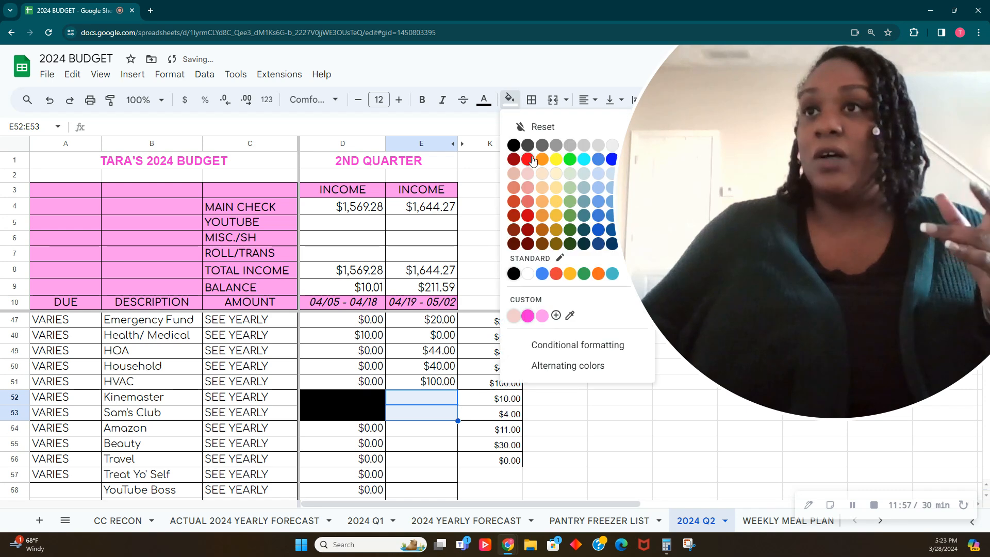
left_click(514, 146)
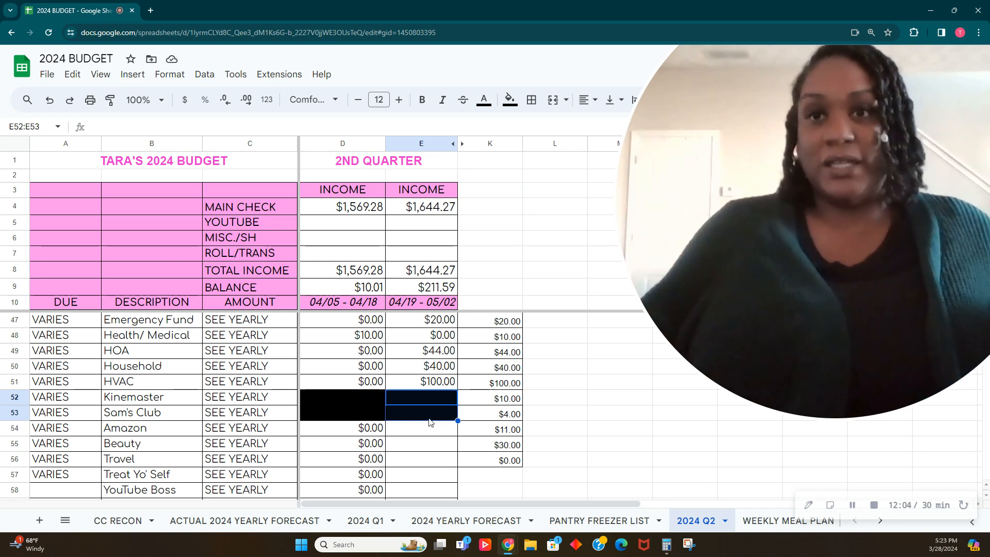
- Enter 25.00 for Amazon in the 04/19 - 05/02 period to cover the Kinemaster, Sam's Club and Amazon amounts in column K
left_click(416, 431)
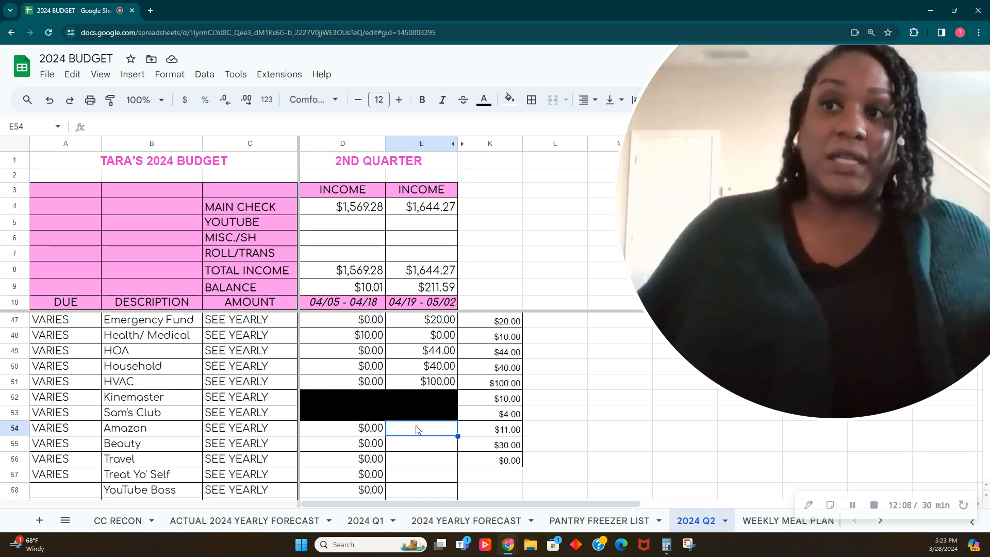
left_click_drag(497, 401, 498, 435)
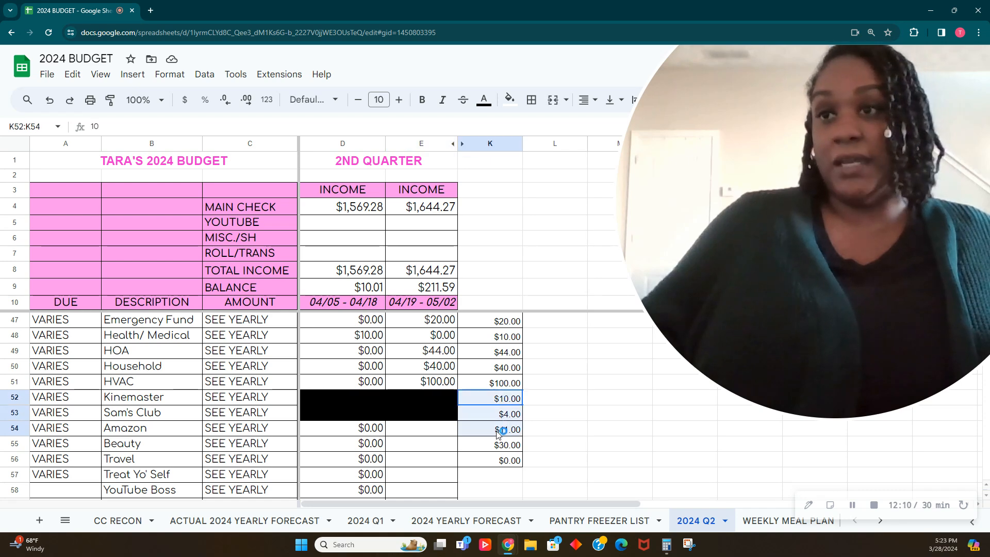
left_click(418, 433)
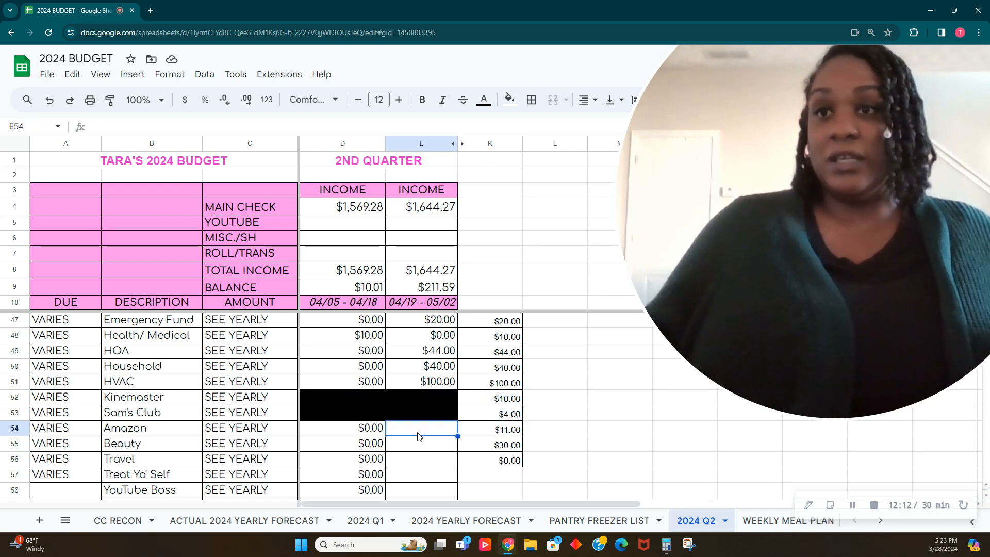
type("25.00")
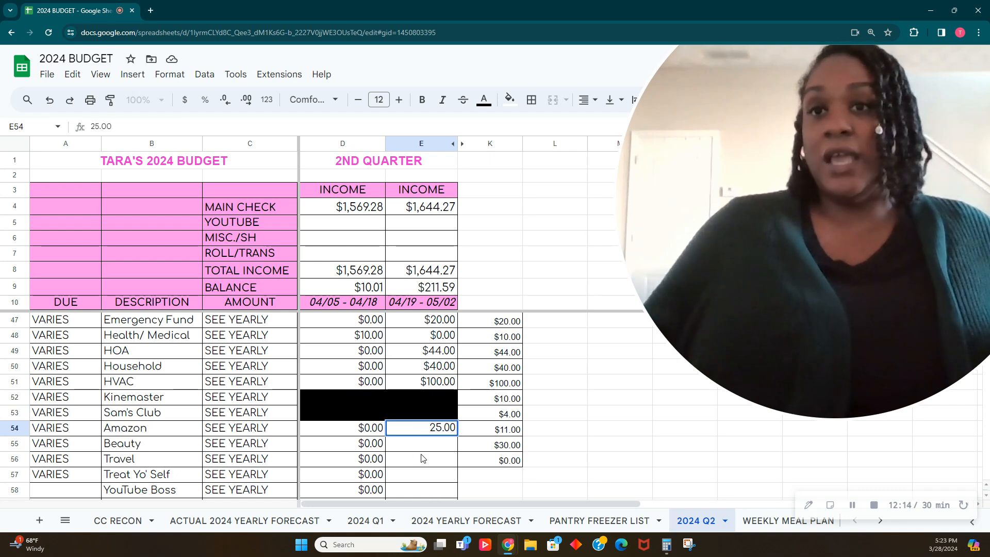
key("Return")
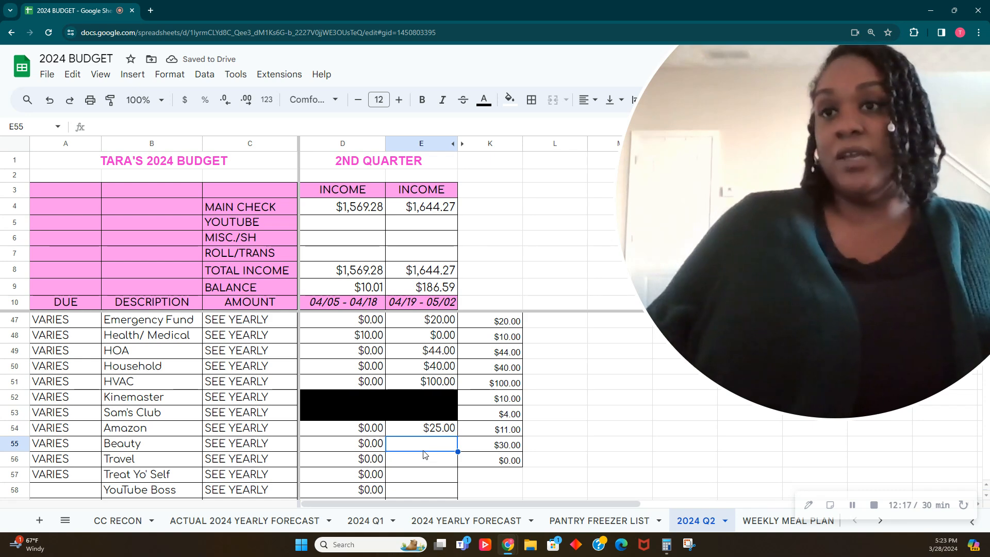
- Enter 30 for Beauty and 0 for Travel, Treat Yo' Self and YouTube Boss in the 04/19 - 05/02 period
type("30")
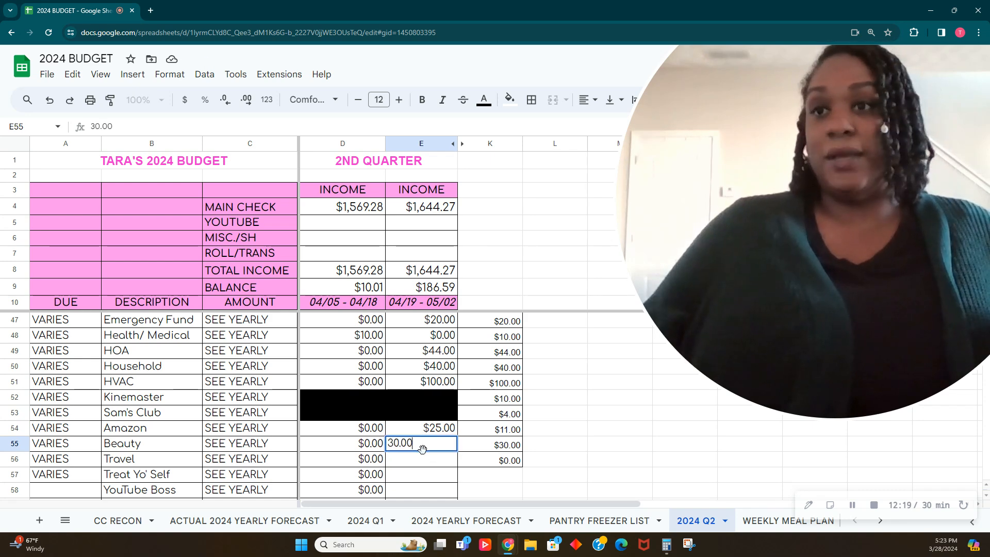
key("Return")
type("0")
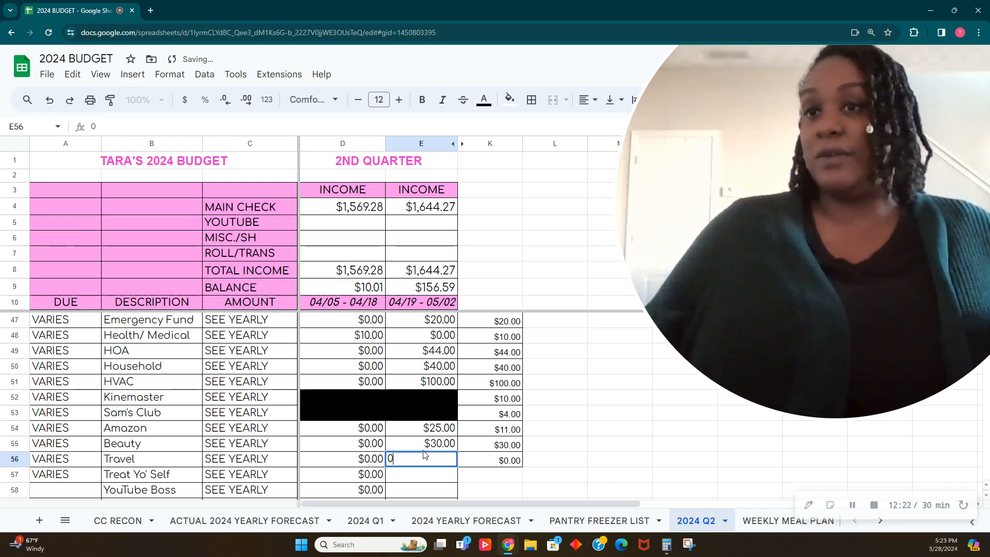
key("Return")
type("0")
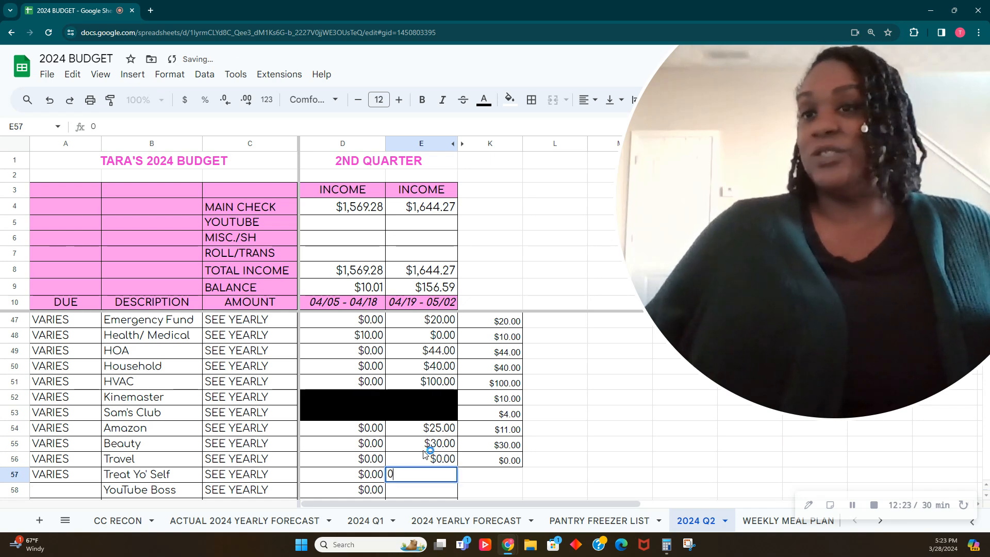
key("Return")
type("0")
key("Return")
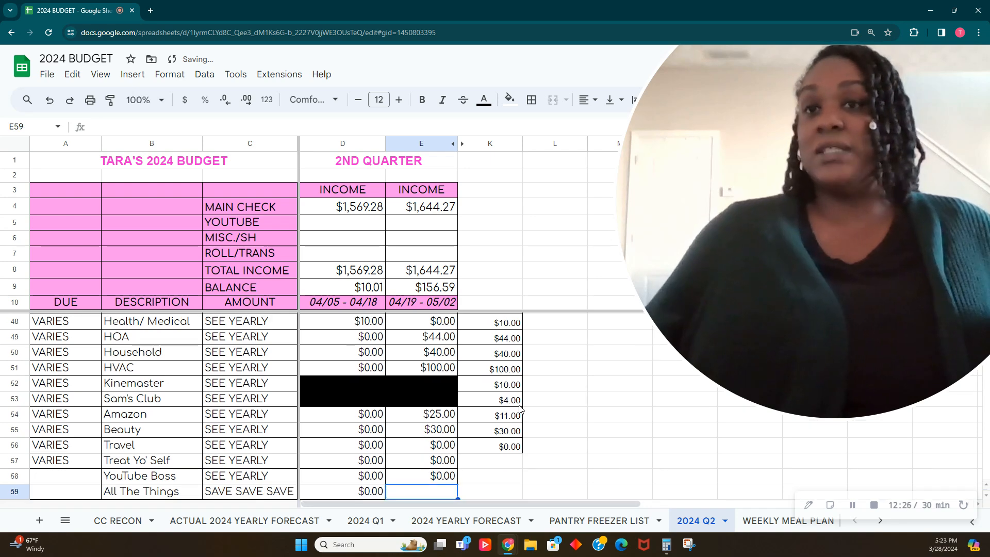
- Enter 0 for All The Things and Other in the 04/19 - 05/02 period
scroll(407, 472, "down", 1)
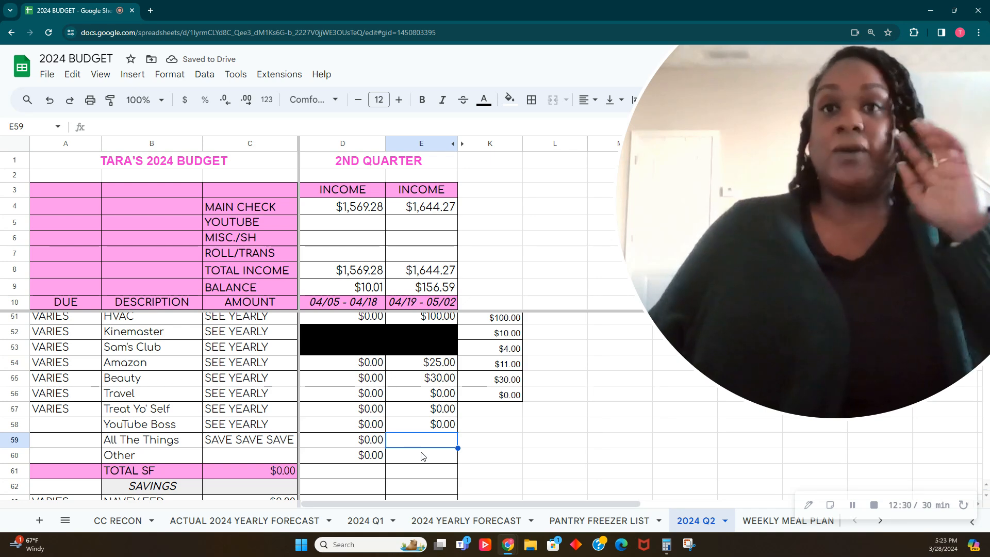
type("0")
key("Return")
type("0")
key("Return")
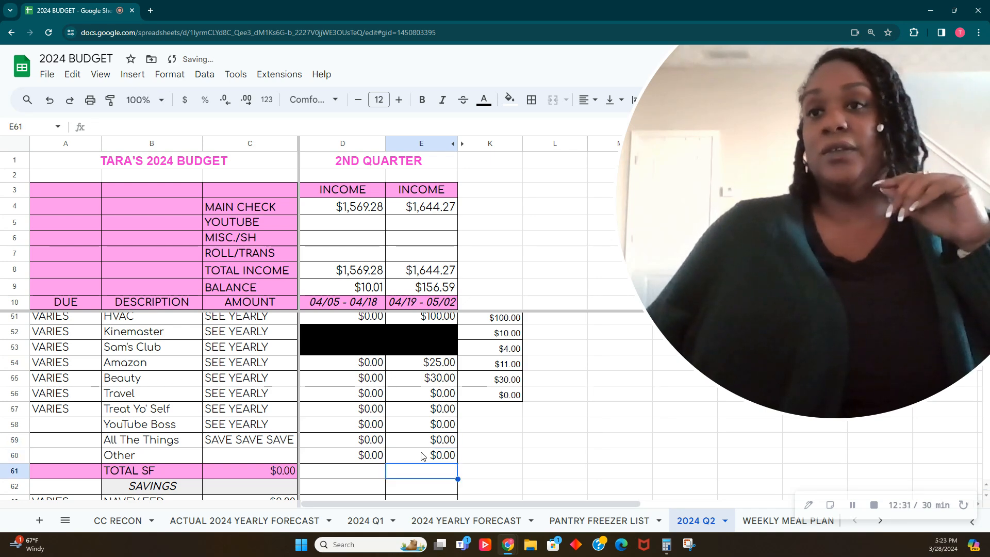
- Delete the copied April amounts in column K from Apparel through Travel
scroll(518, 366, "up", 4)
left_click_drag(510, 333, 515, 481)
key("Delete")
- Move the Health/Medical amount by entering 10.00 in the 04/19 - 05/02 period and 0.00 in the 04/05 - 04/18 period
scroll(518, 480, "down", 3)
scroll(518, 479, "down", 1)
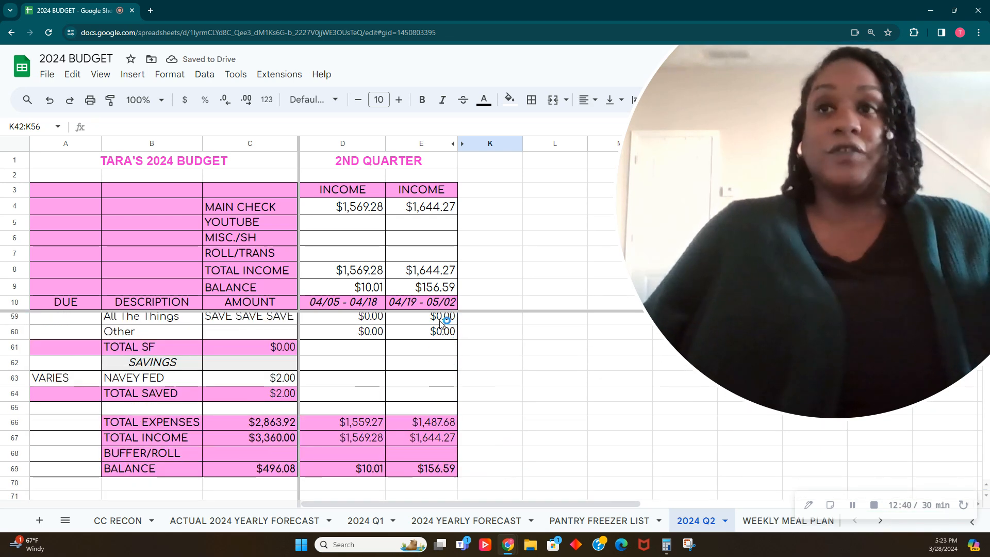
left_click(447, 459)
left_click(445, 465)
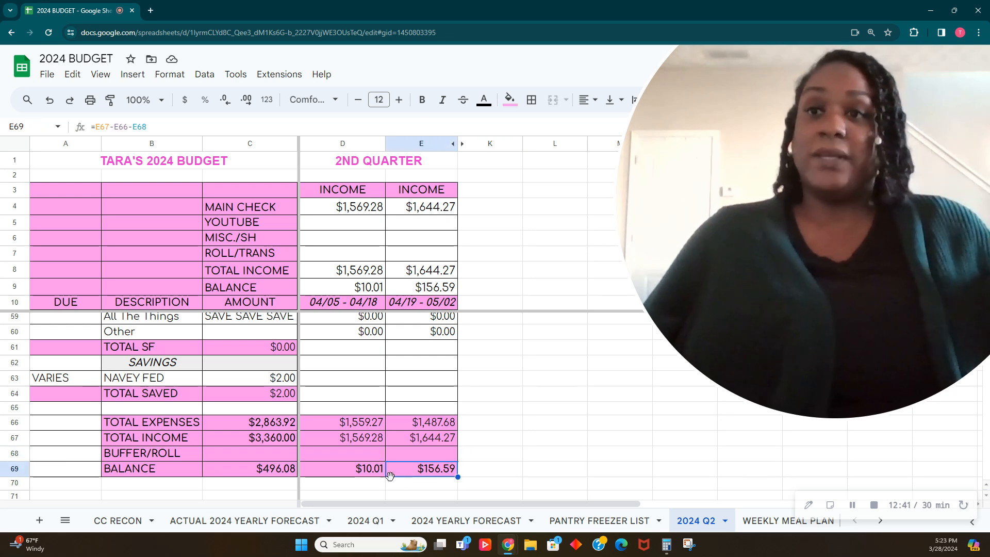
scroll(396, 421, "up", 7)
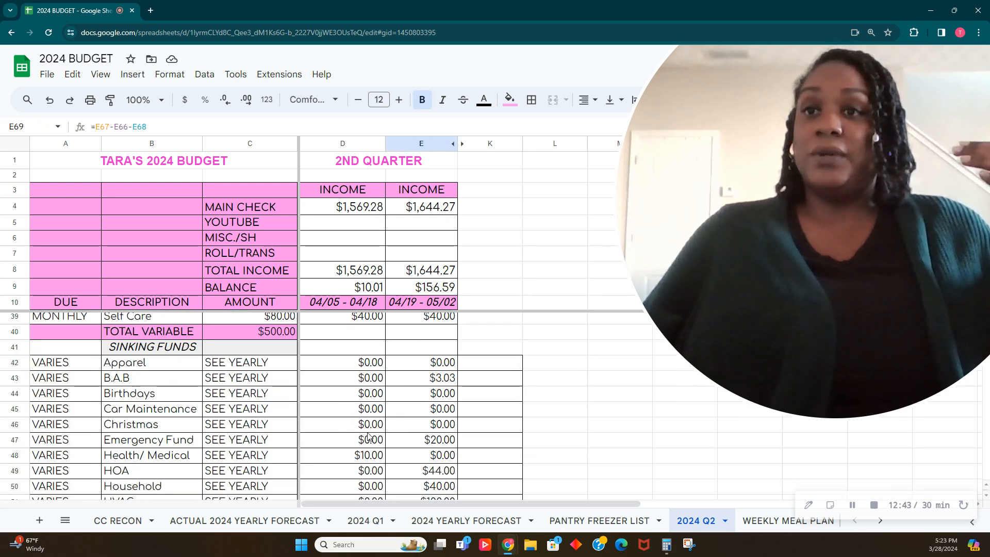
left_click(359, 455)
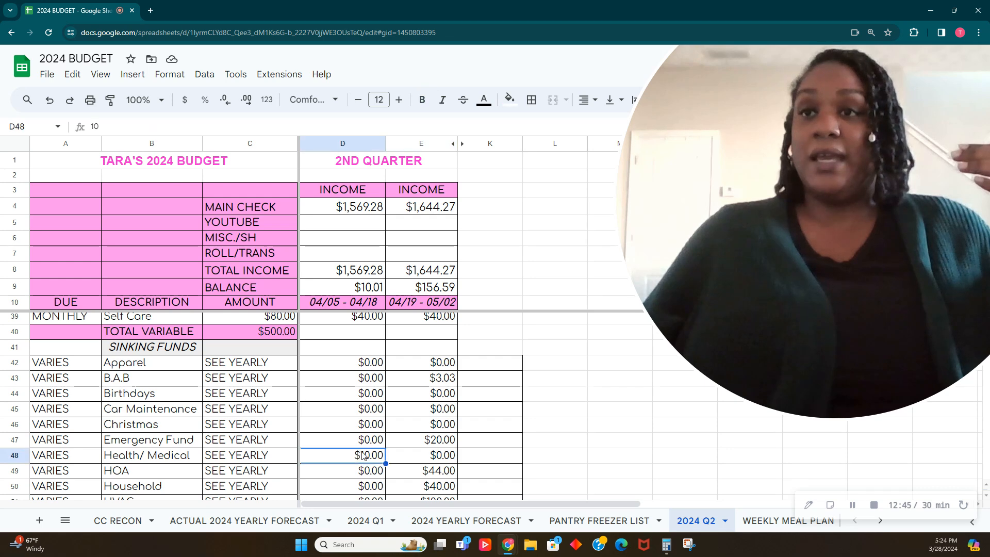
left_click(457, 454)
type("1")
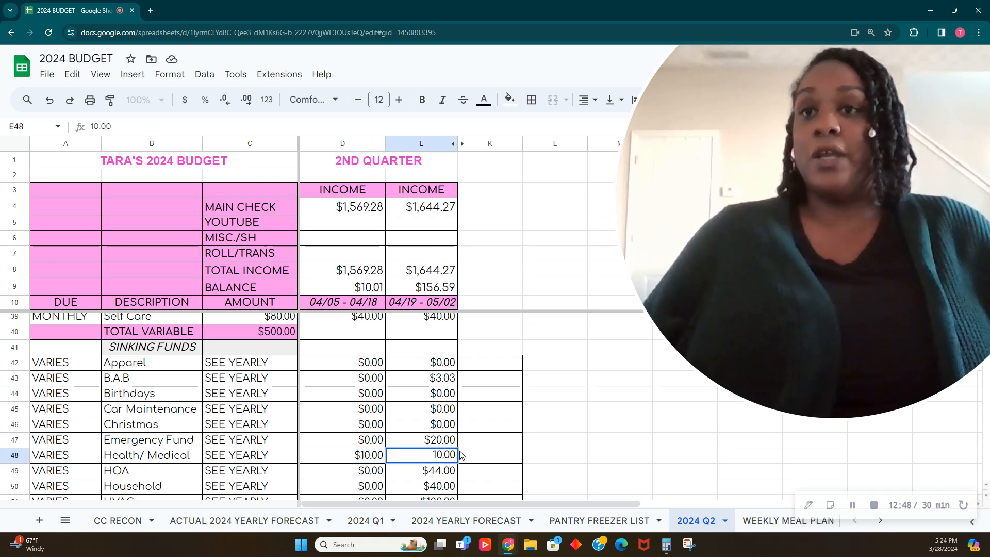
key("Left")
key("Left")
key("Right")
type("0")
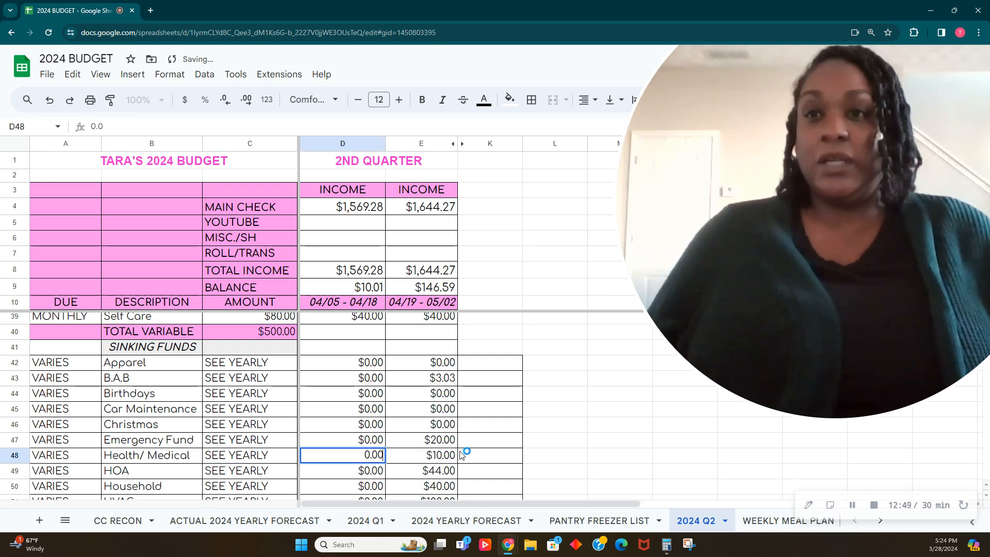
type(".00")
key("Right")
- Enter 20.01 as the Buffer/Roll amount for the 04/05 - 04/18 period
scroll(408, 427, "down", 7)
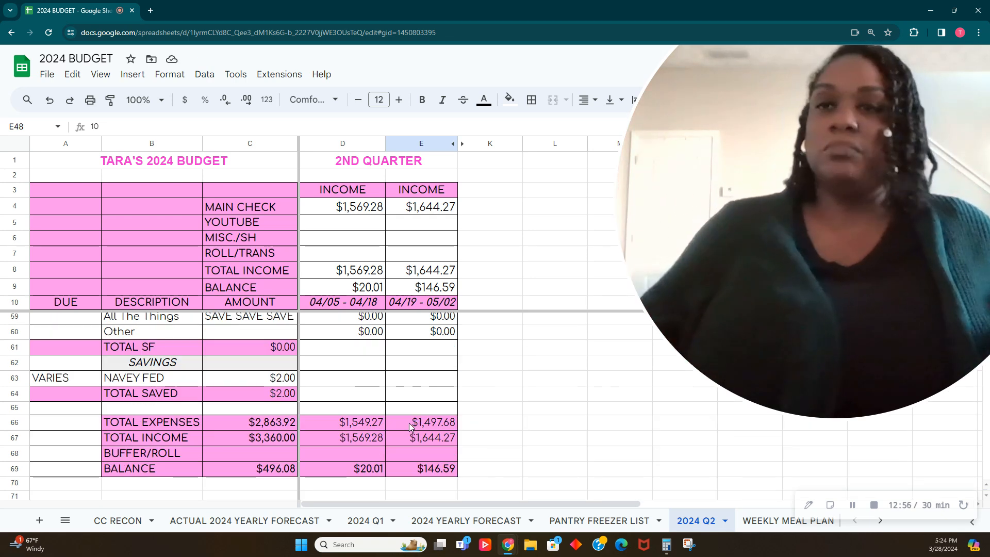
left_click(378, 453)
type("20.01")
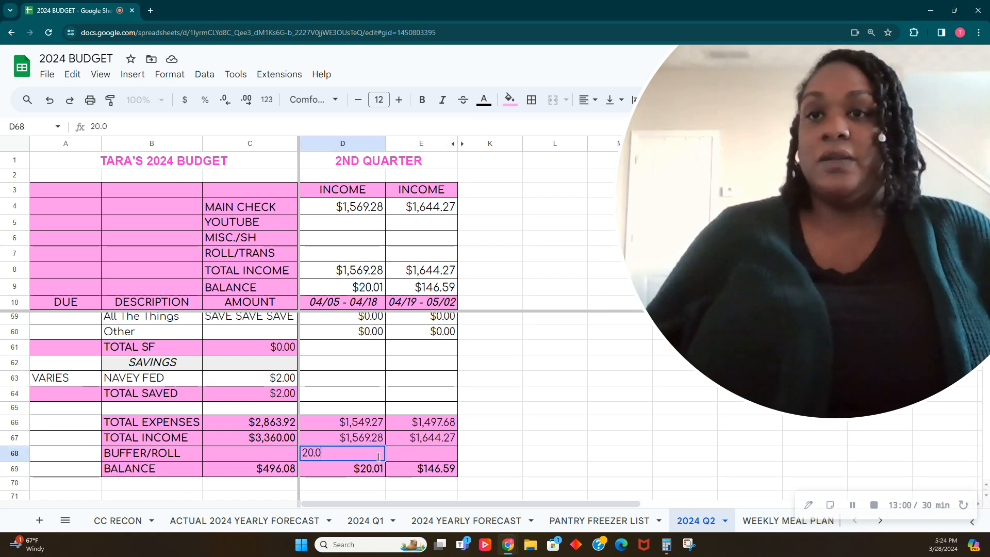
left_click(407, 448)
- Fill the 04/05 - 04/18 amounts for Water and Car Insurance with cyan
scroll(392, 443, "up", 13)
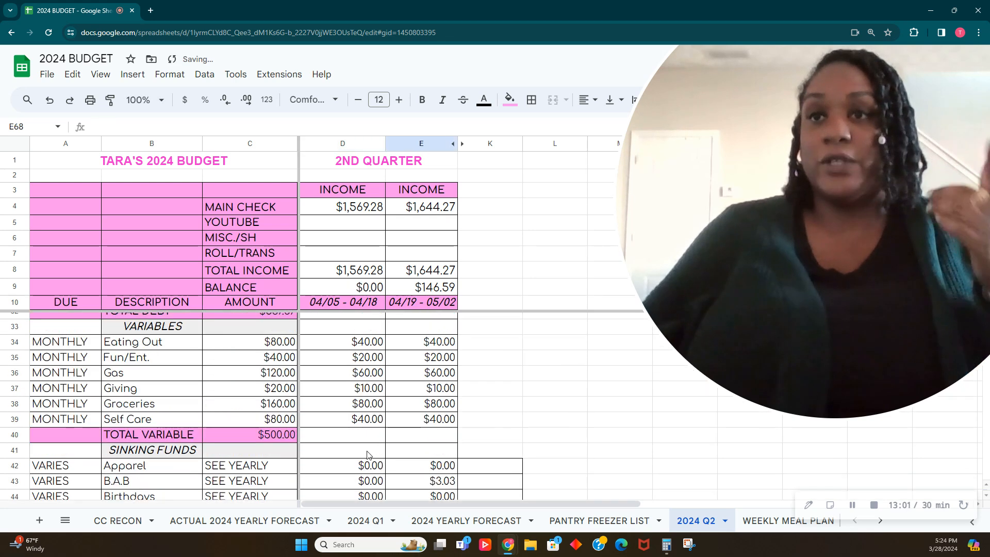
scroll(361, 334, "up", 2)
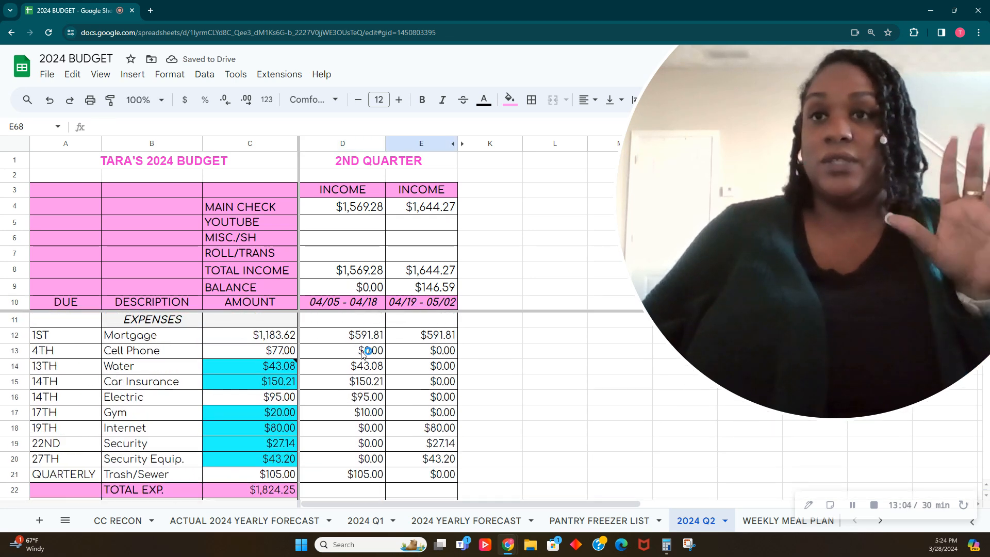
left_click(360, 367)
left_click_drag(360, 367, 367, 384)
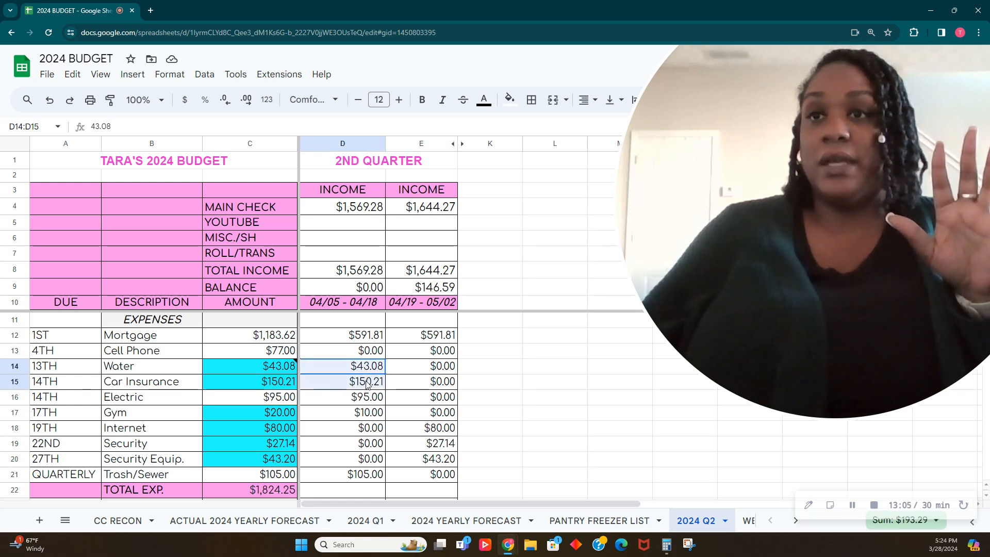
left_click(508, 100)
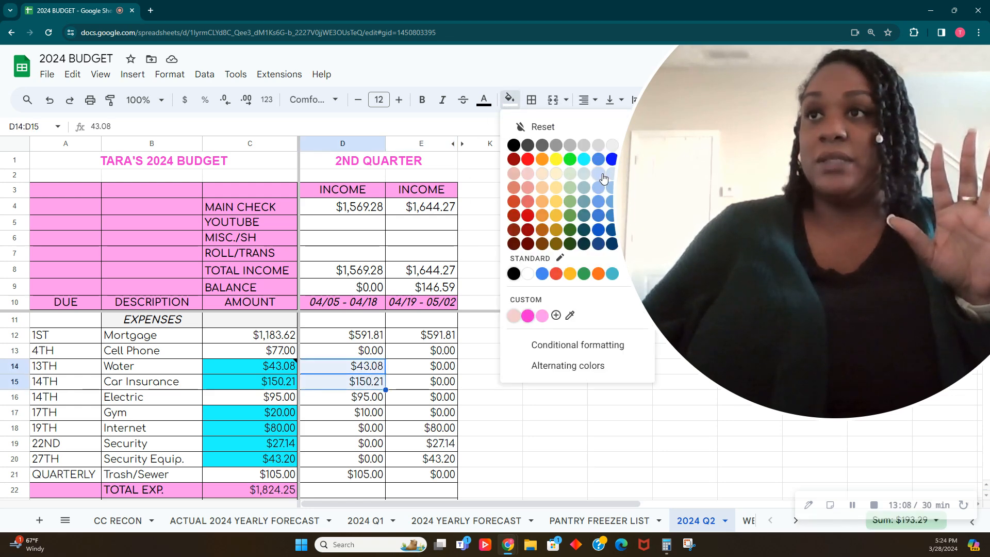
left_click(585, 159)
- Remove the cyan fill from the Gym expense in the AMOUNT column
left_click(374, 416)
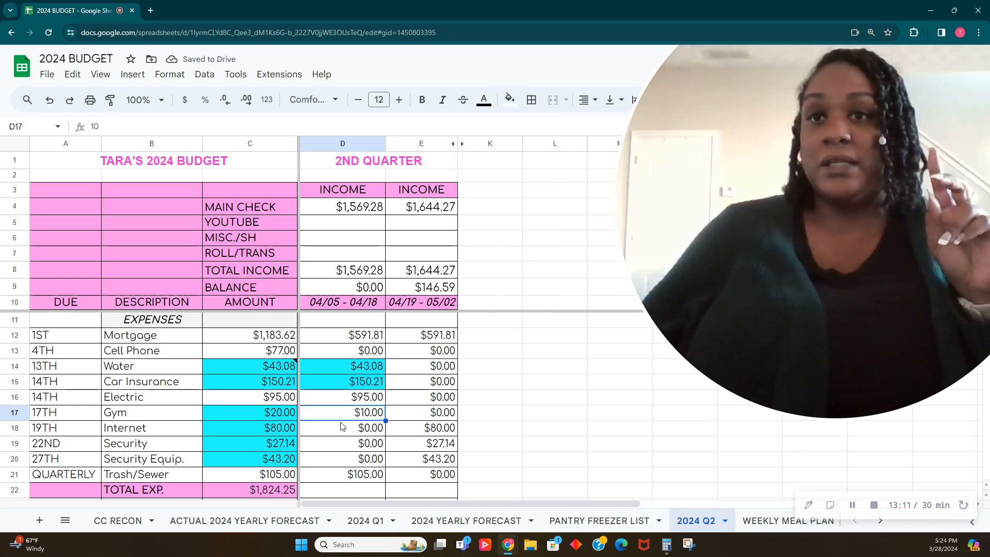
left_click(279, 417)
left_click(508, 100)
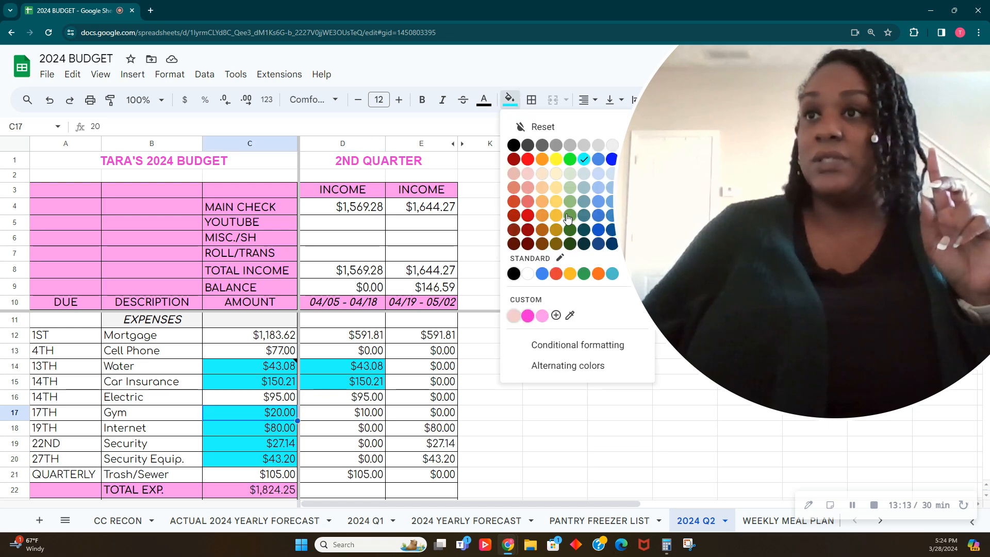
left_click(580, 162)
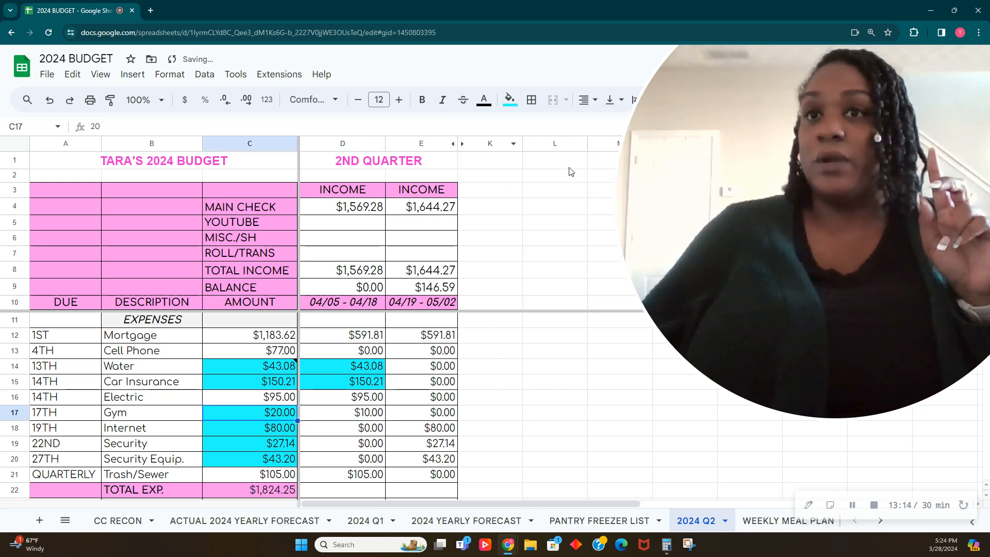
left_click(509, 100)
left_click(544, 128)
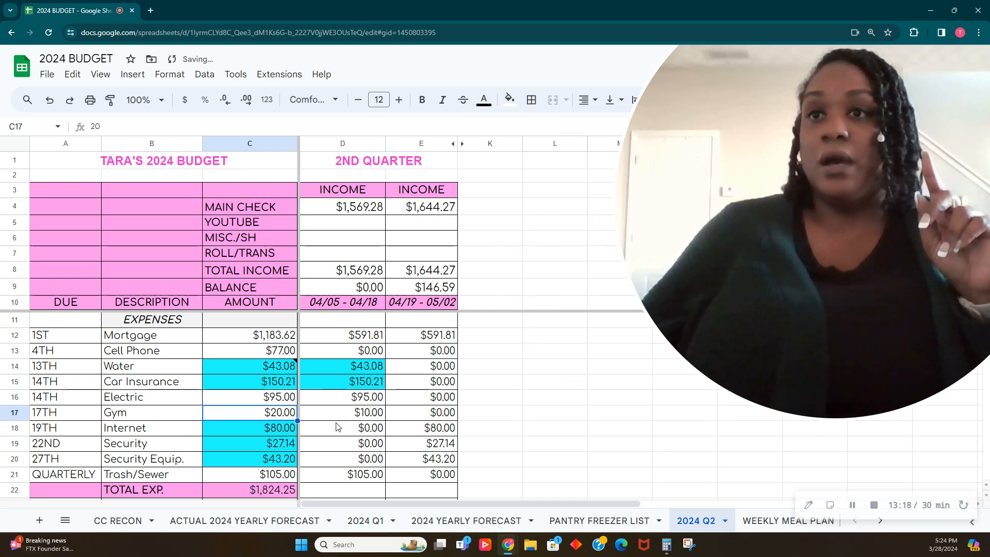
- Set the Gym expense in the AMOUNT column to 10
left_click(353, 417)
left_click(270, 415)
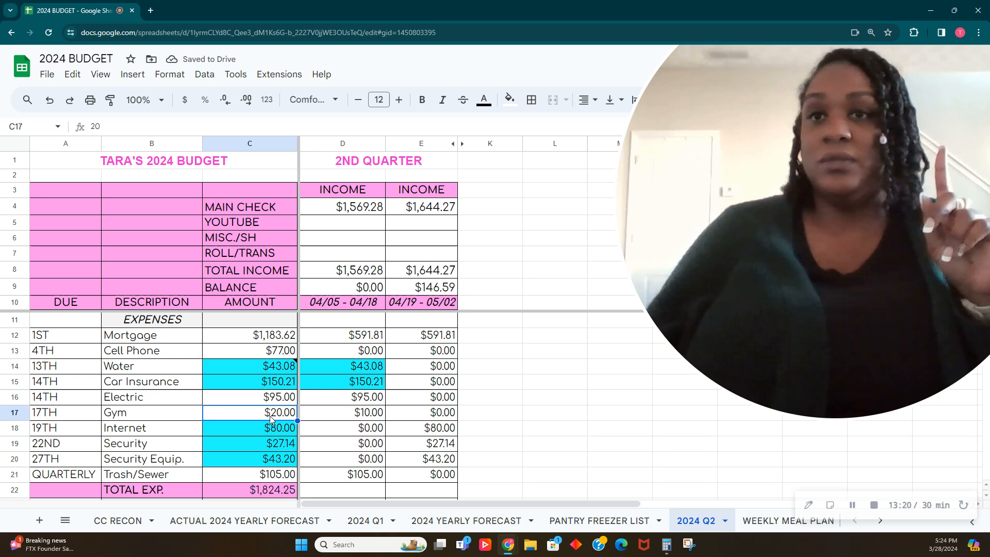
type("10")
key("Tab")
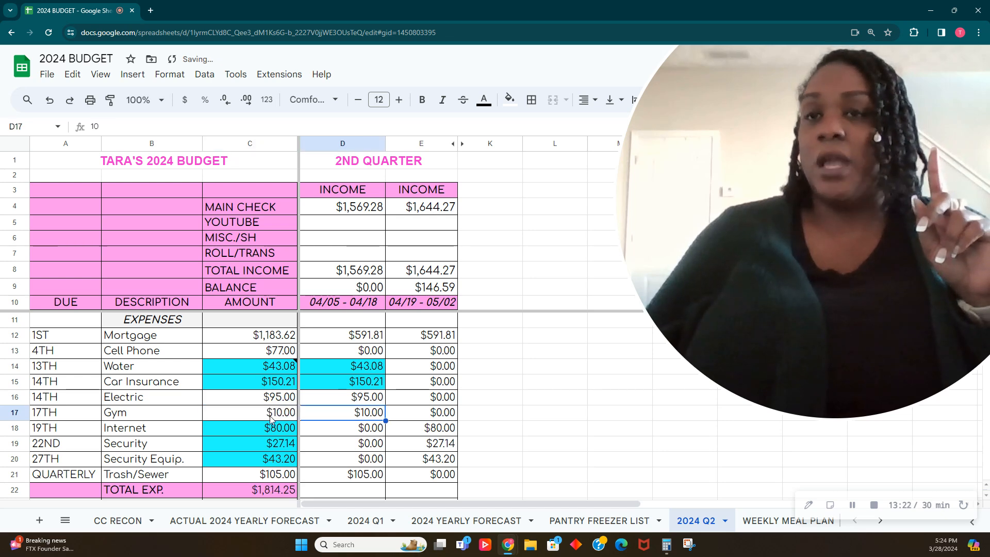
- Fill the 04/05 - 04/18 amounts for Internet, Security and Security Equip. with cyan
left_click(337, 435)
left_click_drag(344, 430, 339, 455)
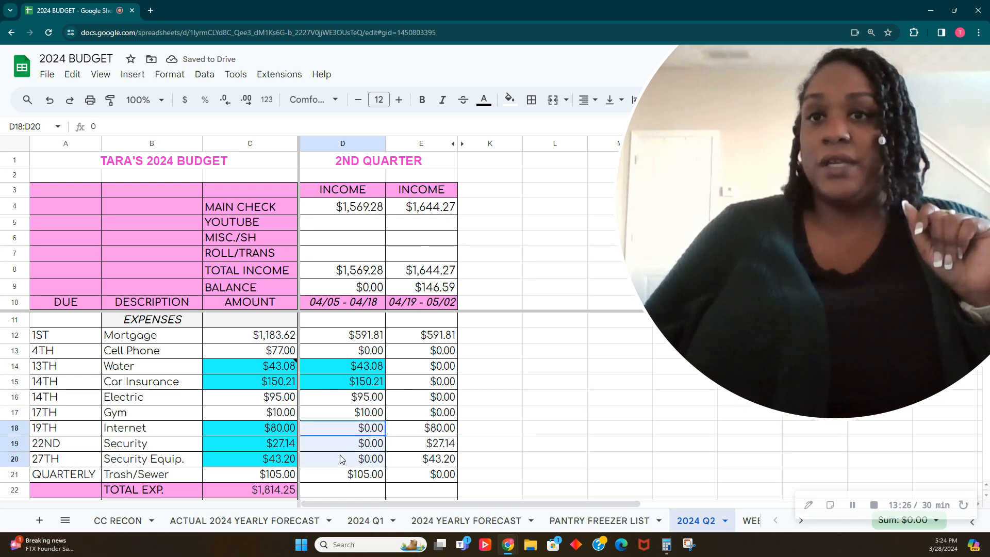
left_click(509, 99)
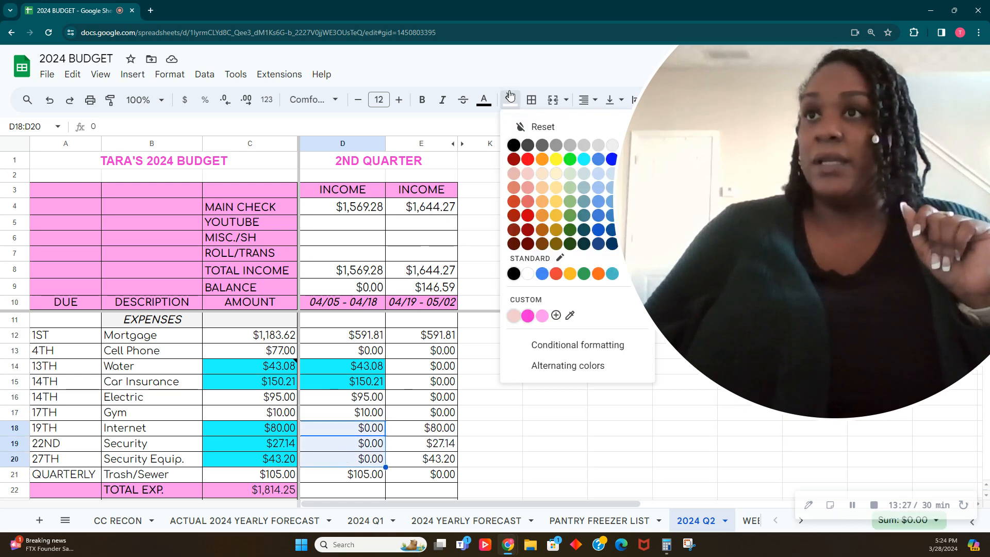
left_click(570, 154)
- Fill the 04/19 - 05/02 amounts for Internet, Security and Security Equip. with cyan
scroll(426, 356, "down", 2)
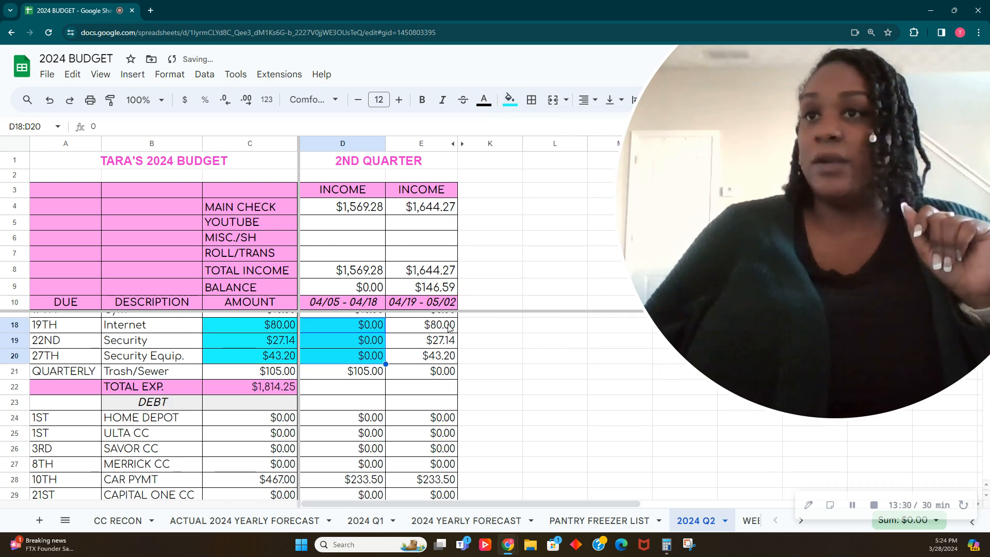
left_click_drag(449, 328, 448, 356)
left_click(509, 99)
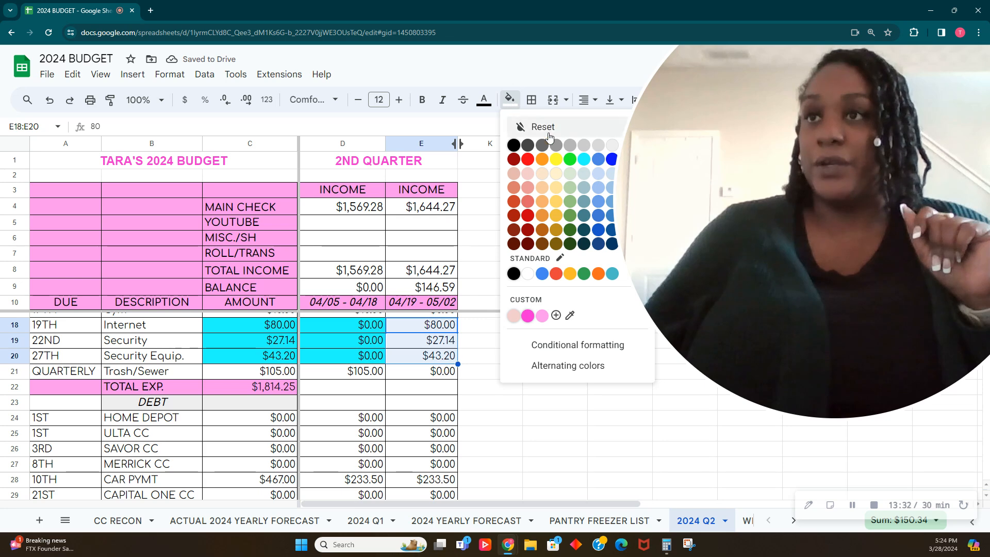
left_click(568, 173)
- Clear the cyan fill from the 04/05 - 04/18 amounts for Internet, Security and Security Equip
left_click_drag(341, 325, 342, 355)
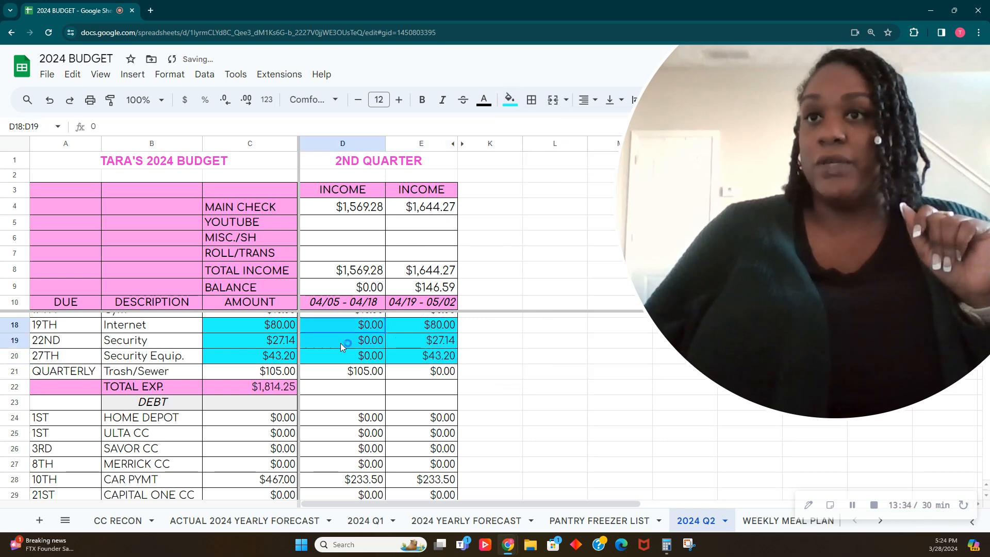
left_click(510, 100)
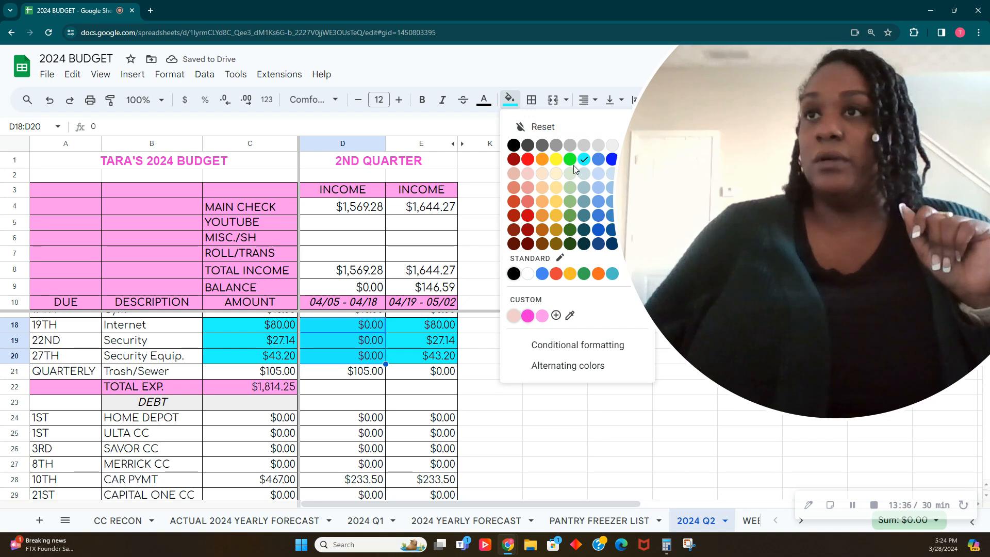
left_click(584, 162)
left_click(509, 100)
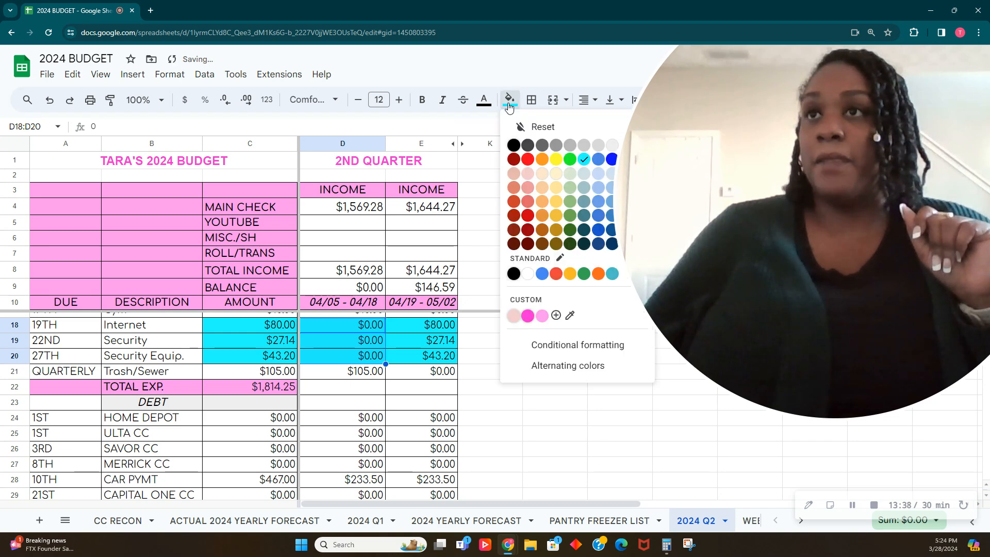
left_click(531, 126)
left_click(366, 360)
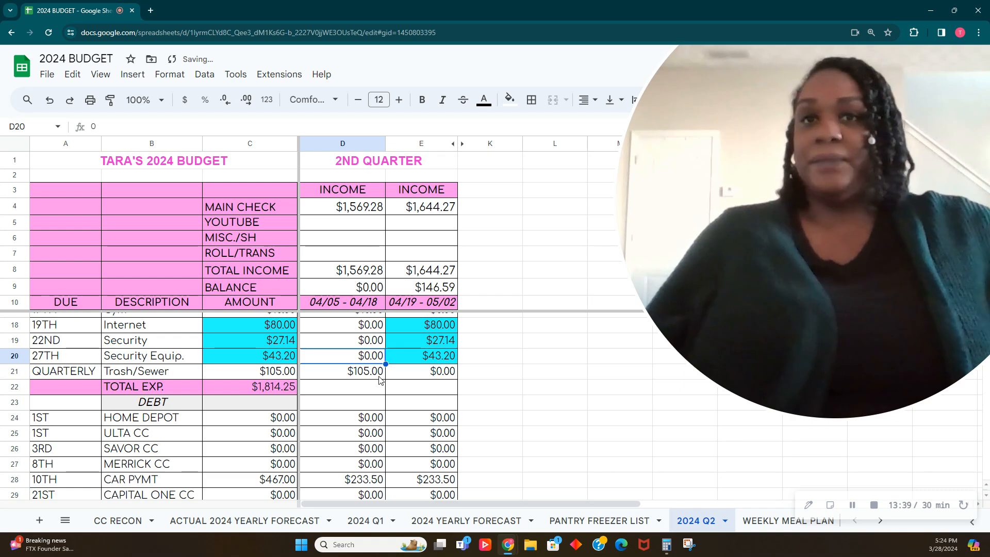
- Review the 04/05 - 04/18 column from Trash/Sewer through debts, variables and sinking funds to the balance
scroll(366, 370, "down", 1)
left_click(360, 324)
scroll(360, 356, "down", 1)
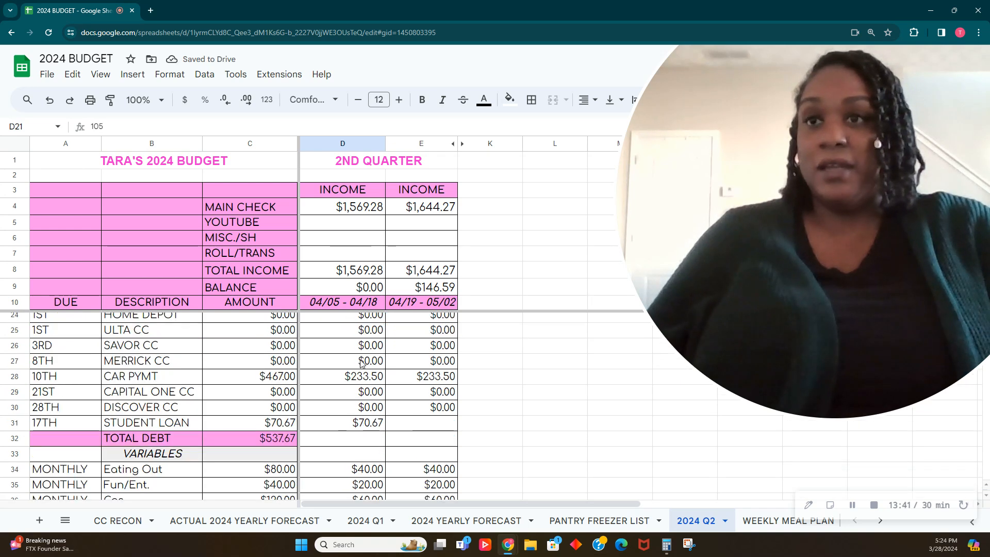
scroll(361, 363, "up", 1)
scroll(363, 364, "down", 13)
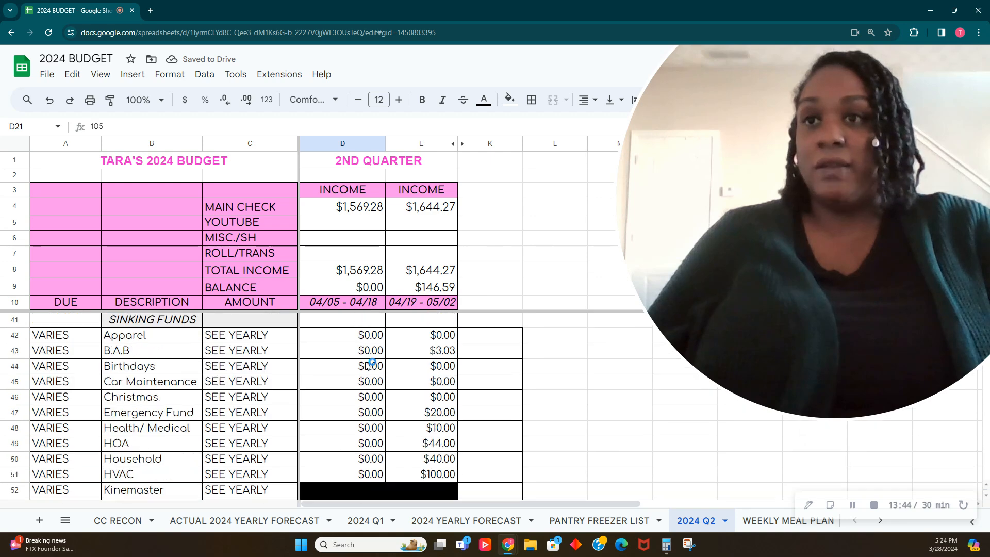
scroll(369, 365, "down", 1)
left_click(361, 391)
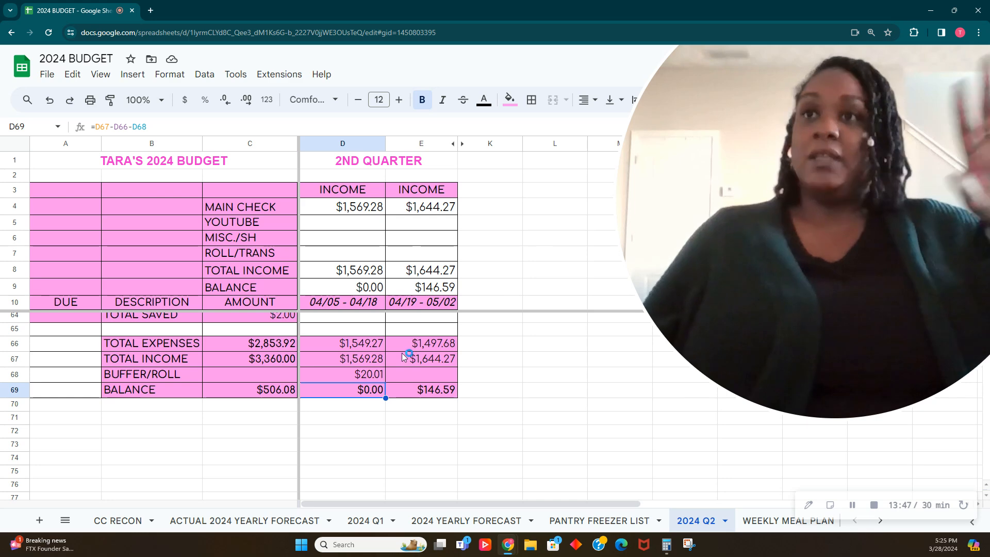
- Review the 04/19 - 05/02 column from the Mortgage row through the sinking funds to the Buffer/Roll and balance rows
scroll(421, 365, "up", 18)
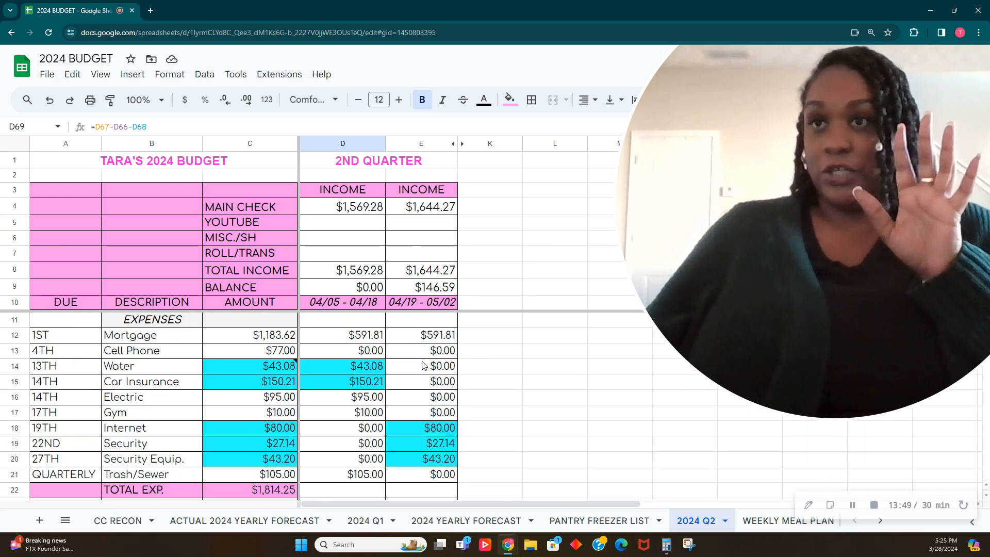
left_click(428, 336)
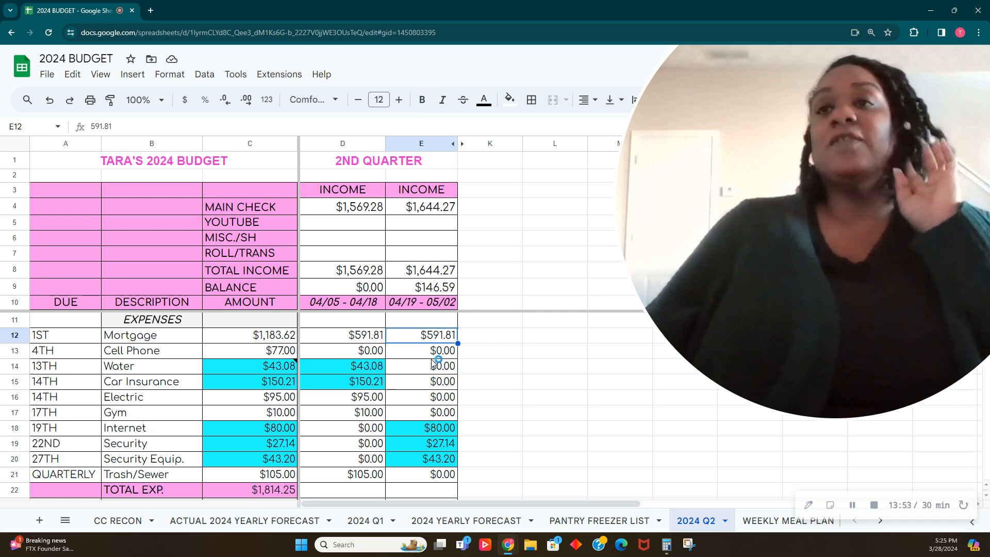
scroll(432, 363, "down", 6)
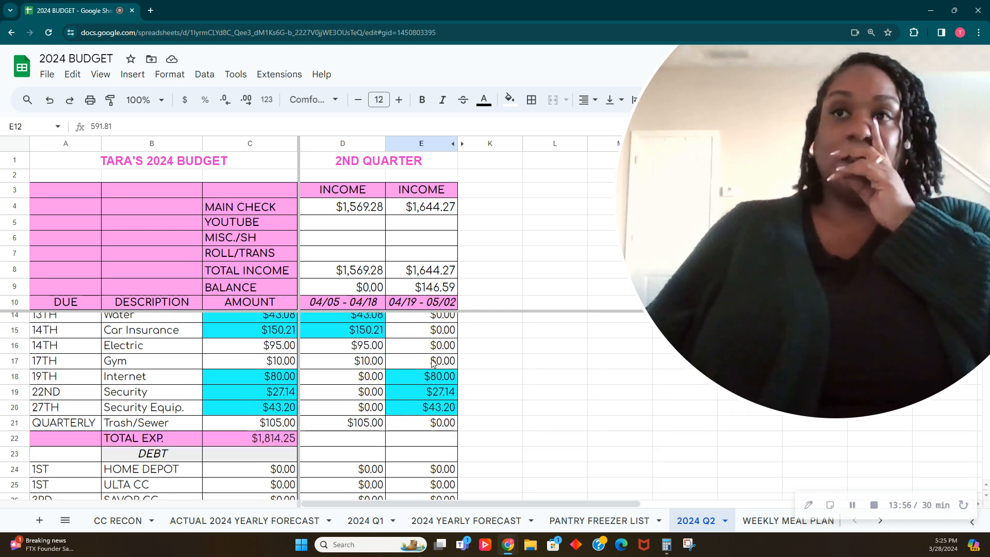
scroll(432, 363, "down", 7)
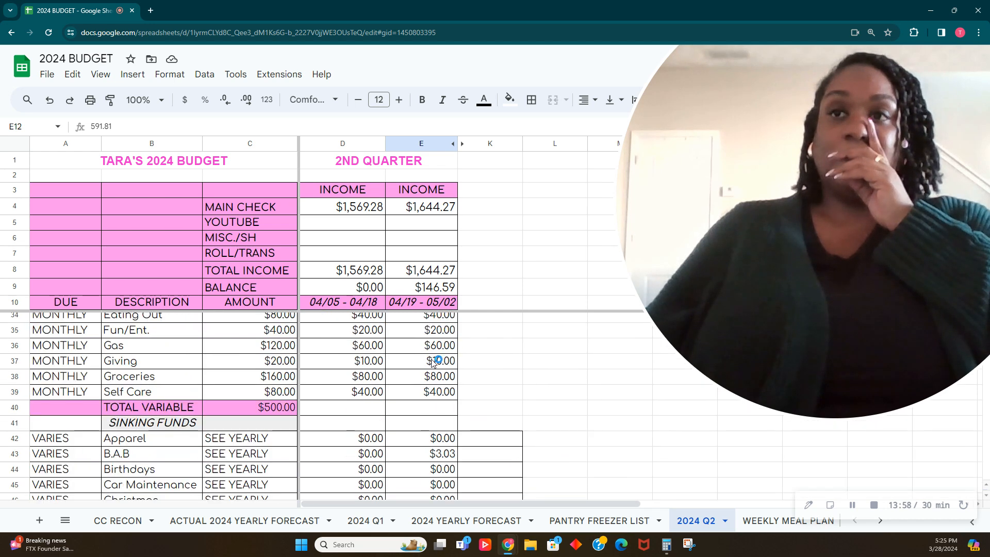
scroll(432, 364, "down", 1)
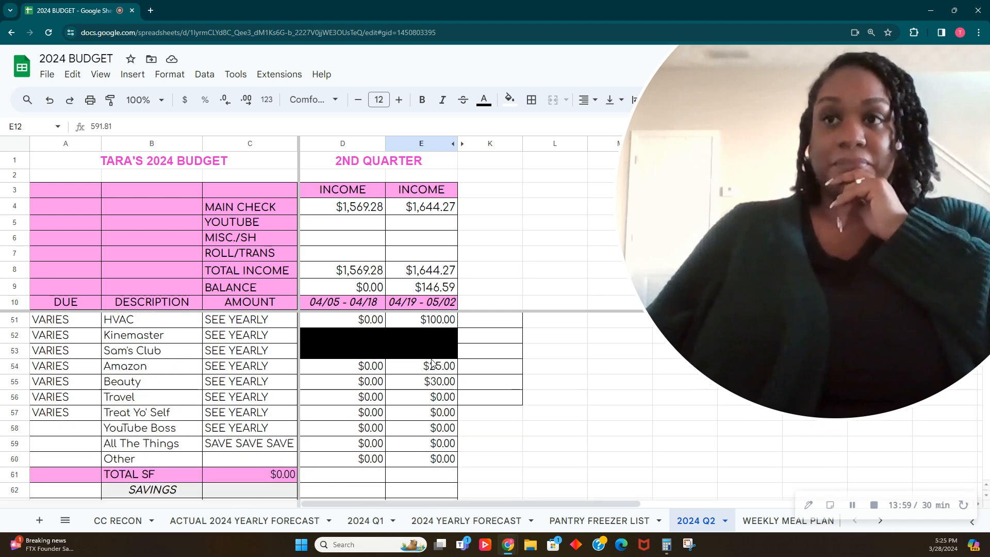
scroll(433, 364, "down", 1)
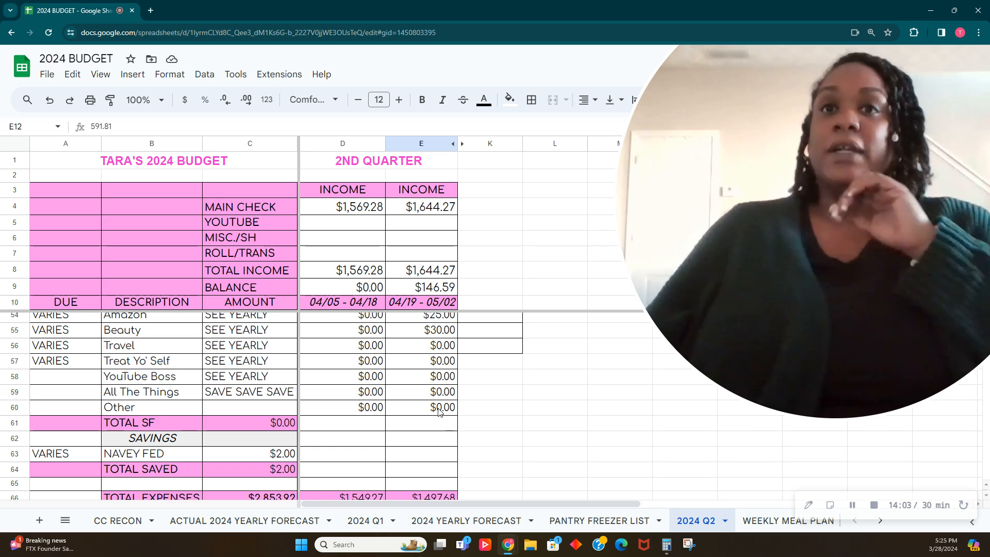
scroll(439, 411, "up", 1)
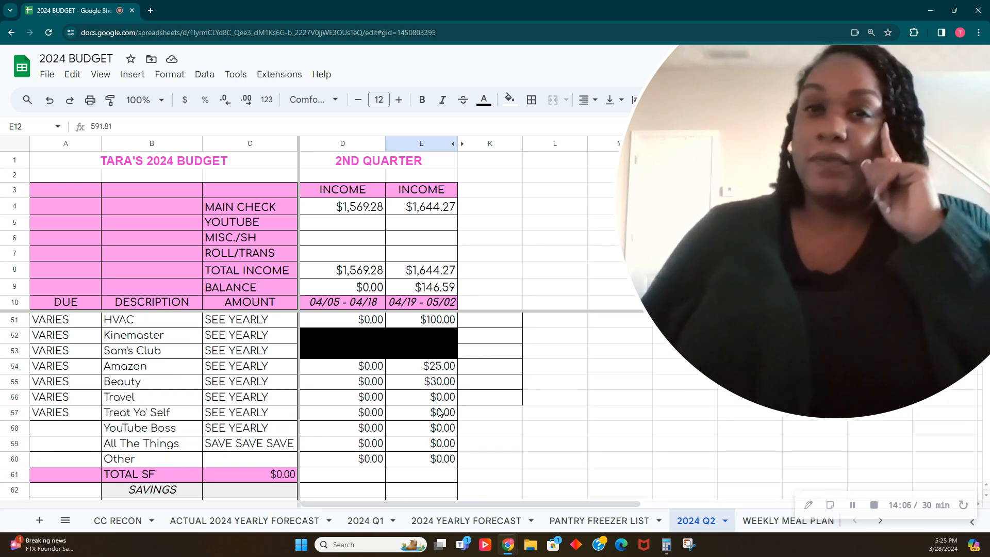
scroll(439, 411, "up", 2)
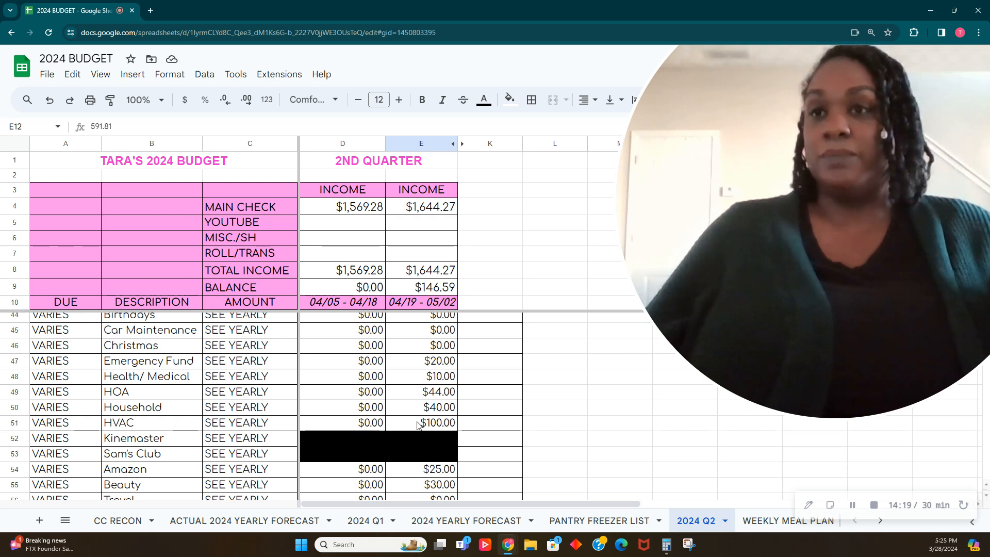
scroll(420, 412, "down", 3)
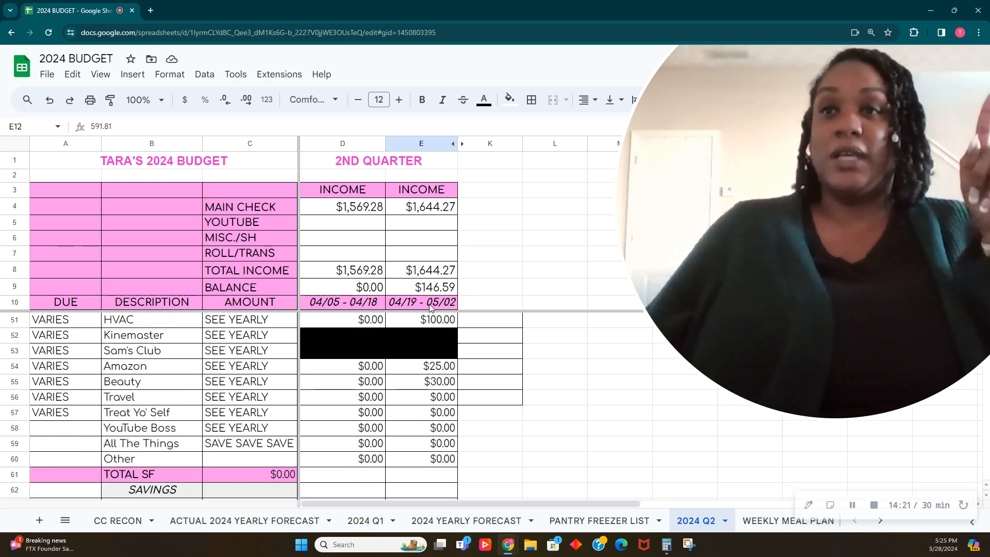
scroll(440, 403, "down", 4)
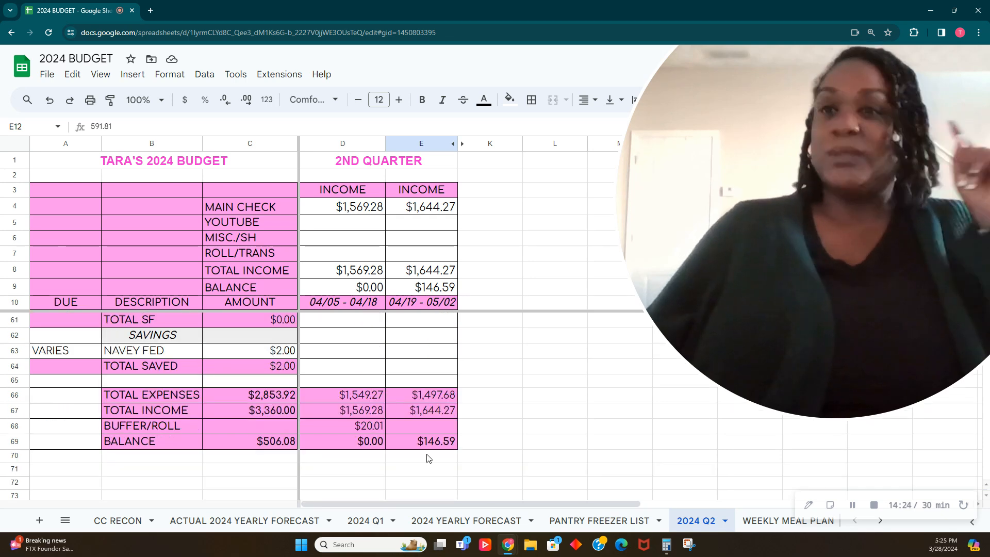
- Enter 146.59 as the Buffer/Roll amount for the 04/19 - 05/02 period
left_click(437, 430)
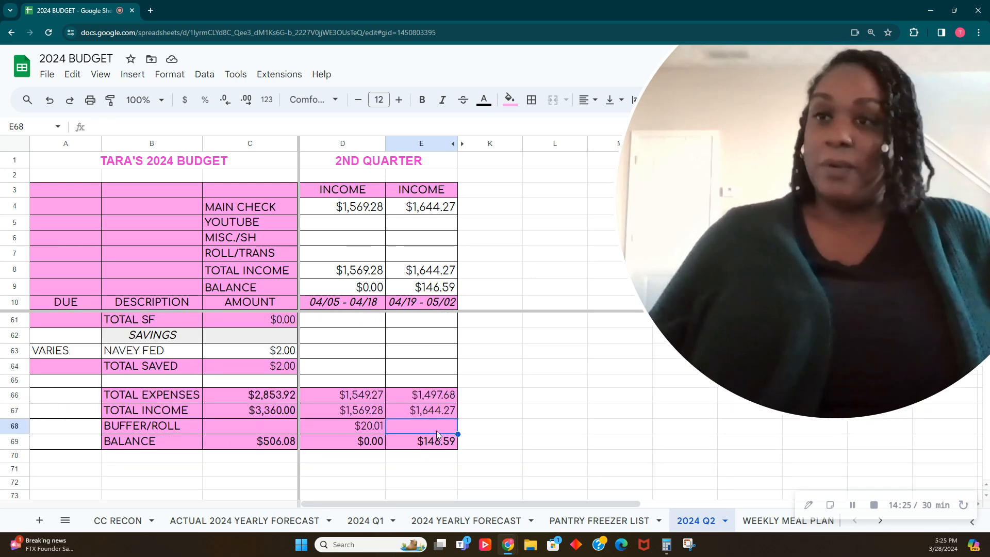
type("146.59")
key("Return")
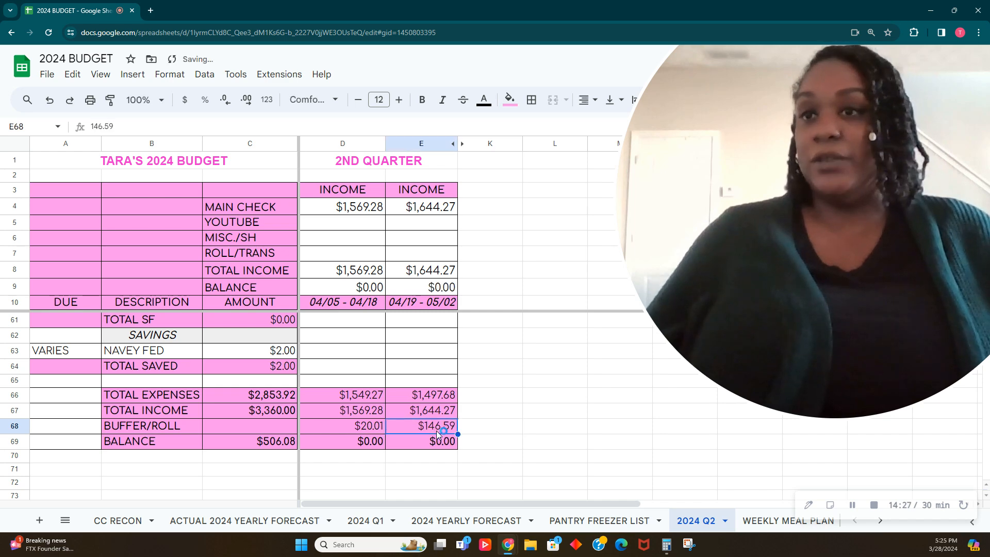
- Add a note to the 04/19 - 05/02 Buffer/Roll amount listing BFF BIRTHDAY and BUFF EMERGENCY FUND on separate lines
right_click(438, 431)
left_click(492, 474)
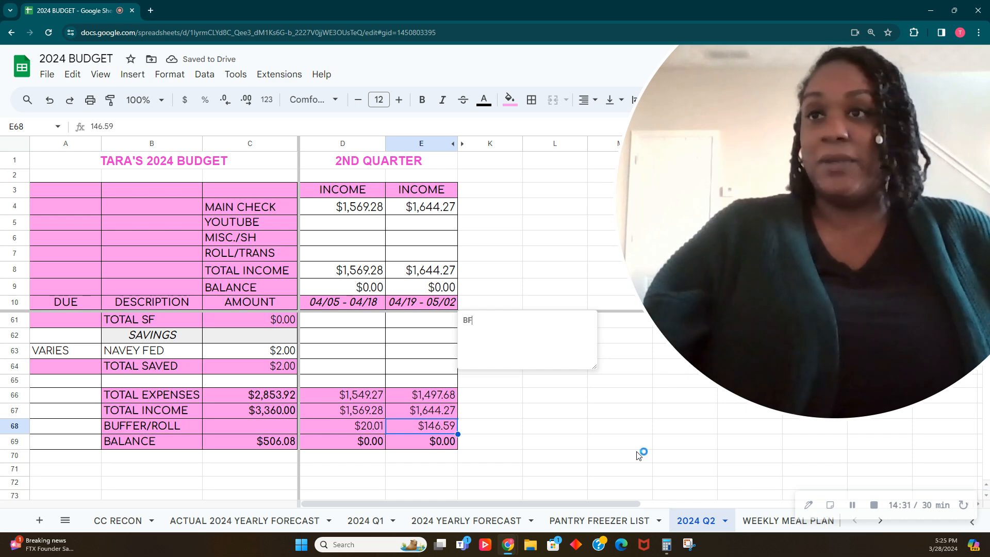
type("BFF BIRTHDAY ")
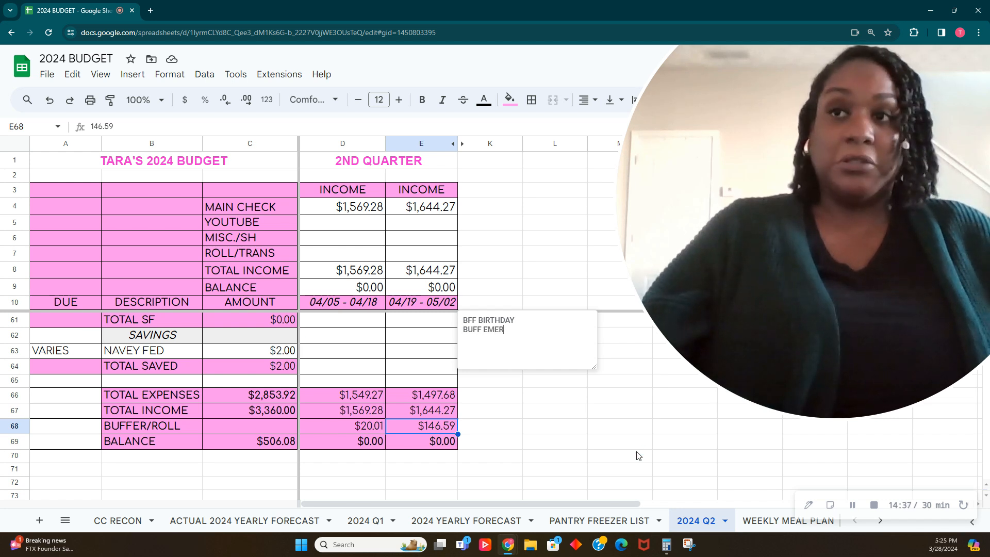
type("BUFF EMERGENCY F")
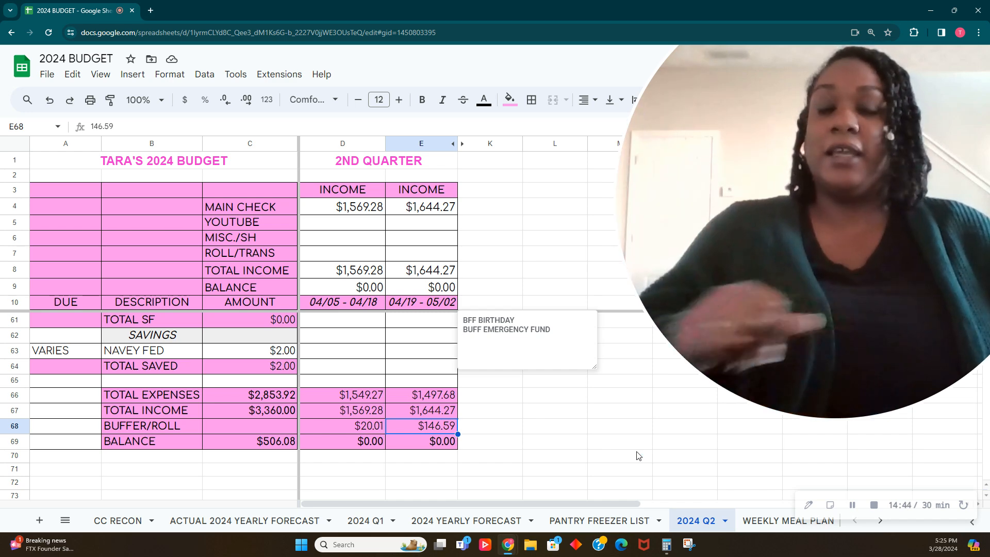
type("UND")
key("Return")
left_click_drag(322, 206, 420, 212)
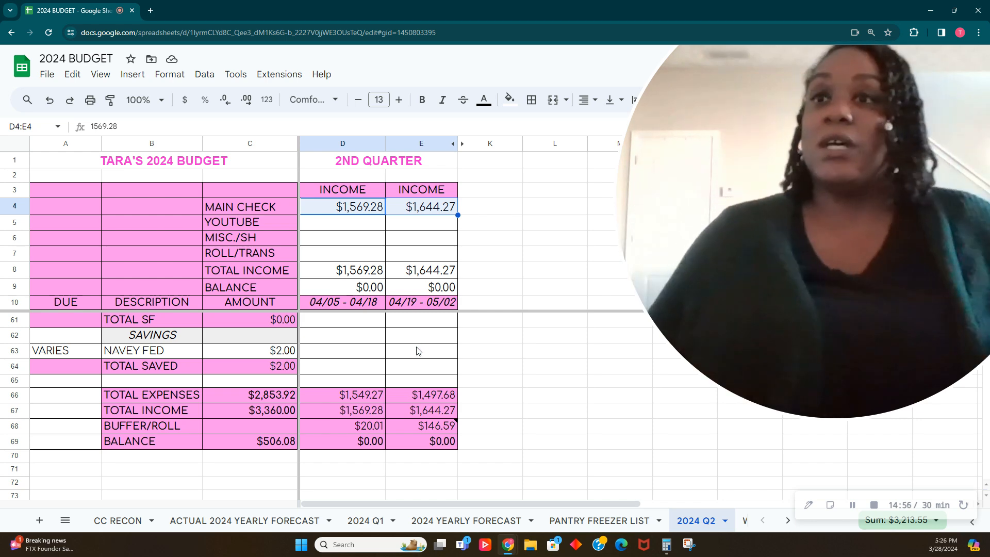
left_click(485, 370)
scroll(442, 379, "up", 3)
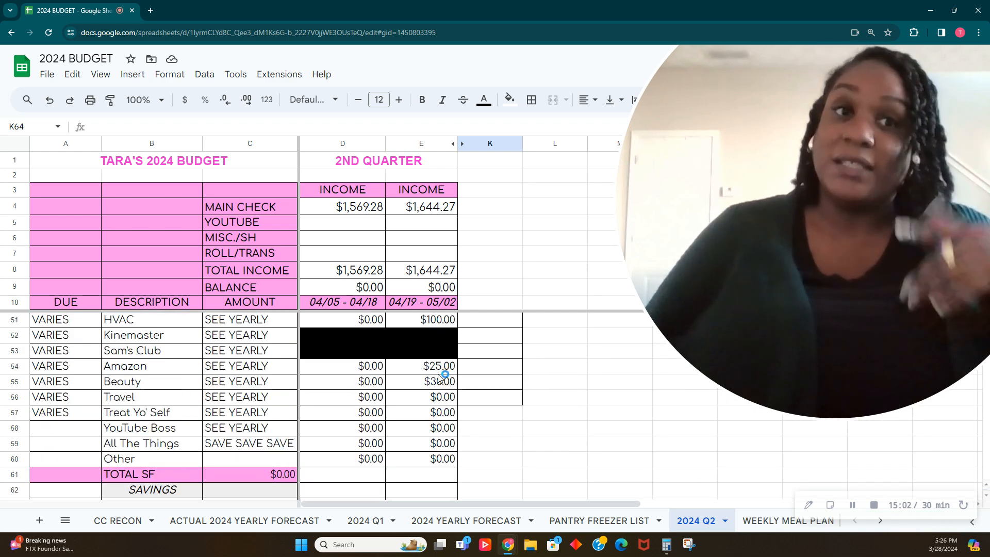
- Enter 1.00 as the NAVEY FED savings amount for both the 04/05 - 04/18 and 04/19 - 05/02 periods
scroll(443, 379, "down", 3)
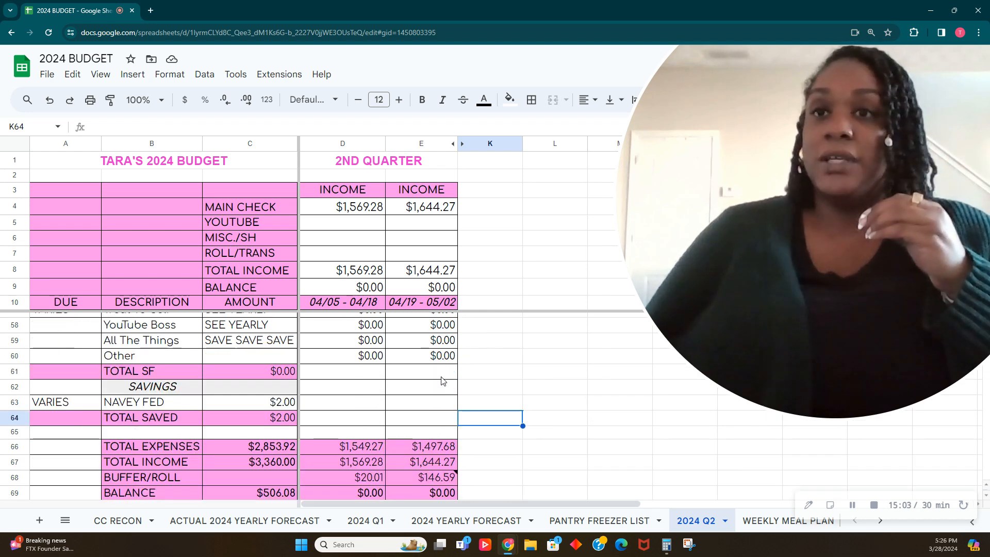
left_click(368, 419)
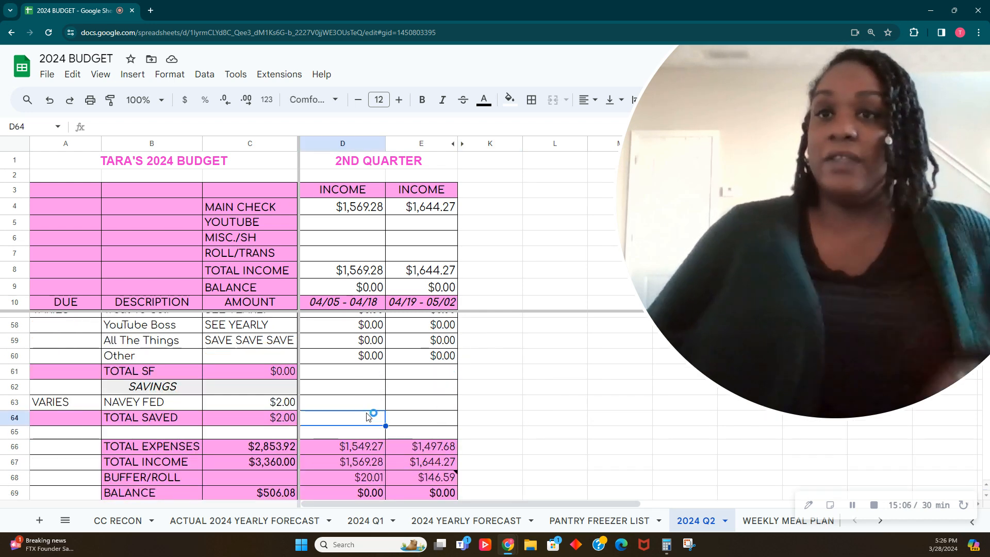
left_click(369, 406)
type("1.")
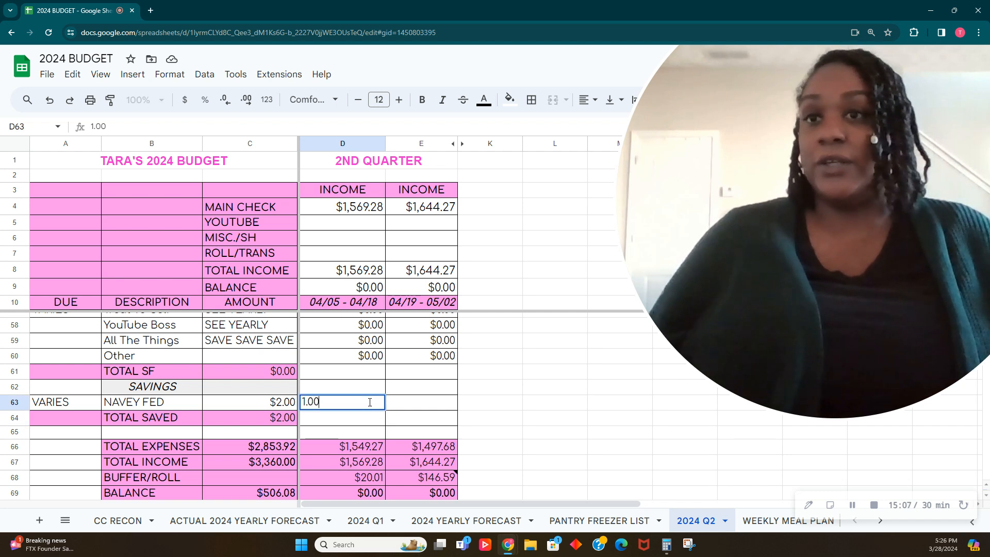
type("00")
key("Tab")
key("Down")
key("Up")
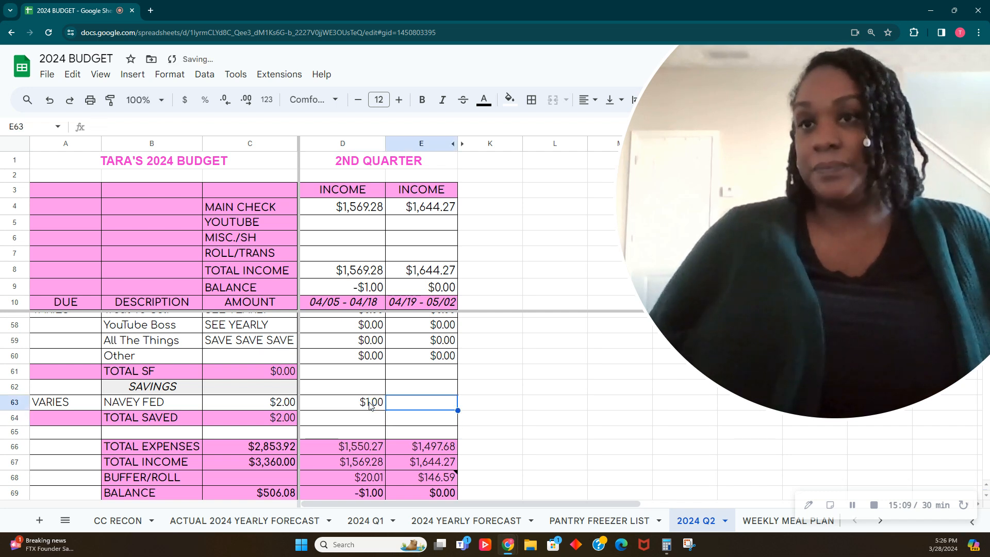
type("10")
type(".")
key("BackSpace")
key("BackSpace")
key("Tab")
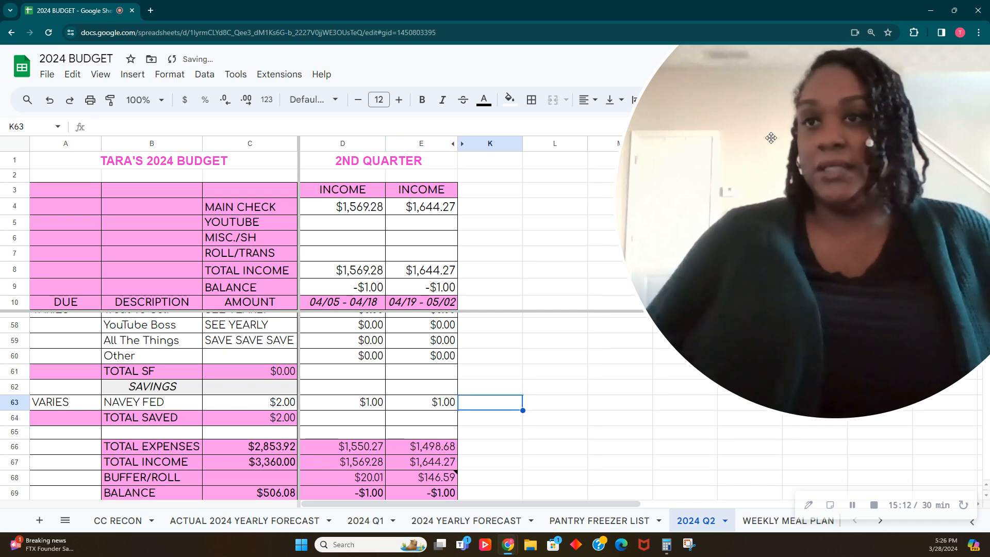
- Set the 04/19 - 05/02 Buffer/Roll amount to 145.59
scroll(500, 371, "down", 2)
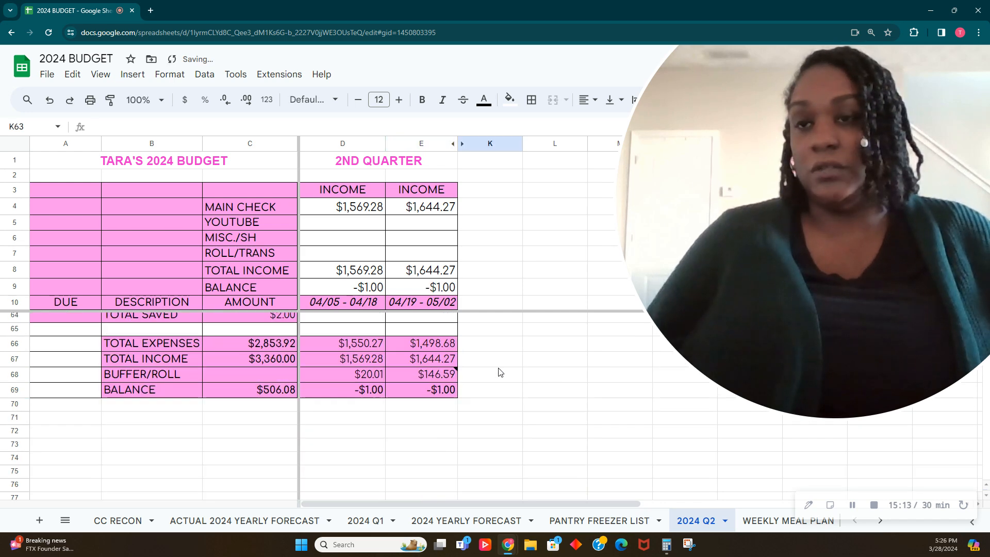
left_click(434, 379)
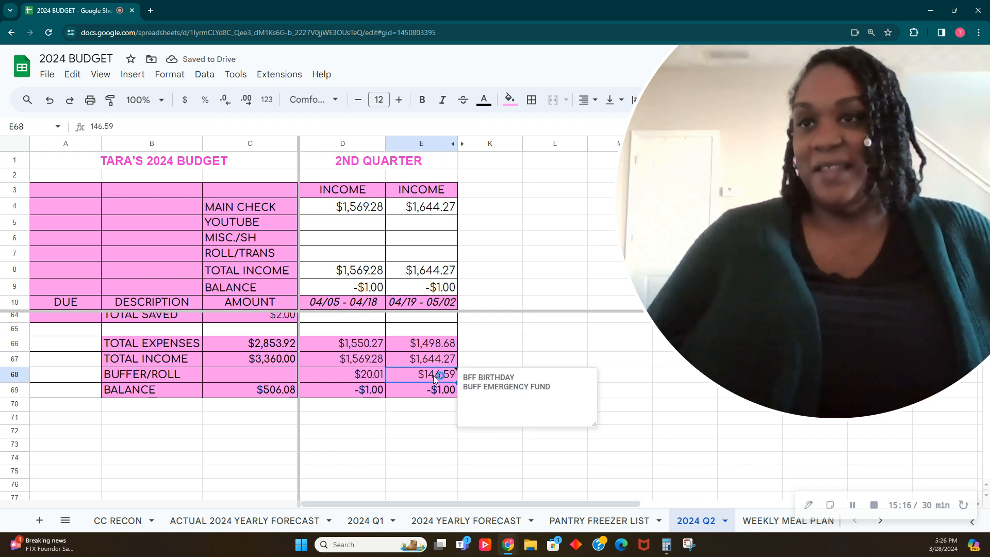
double_click(434, 375)
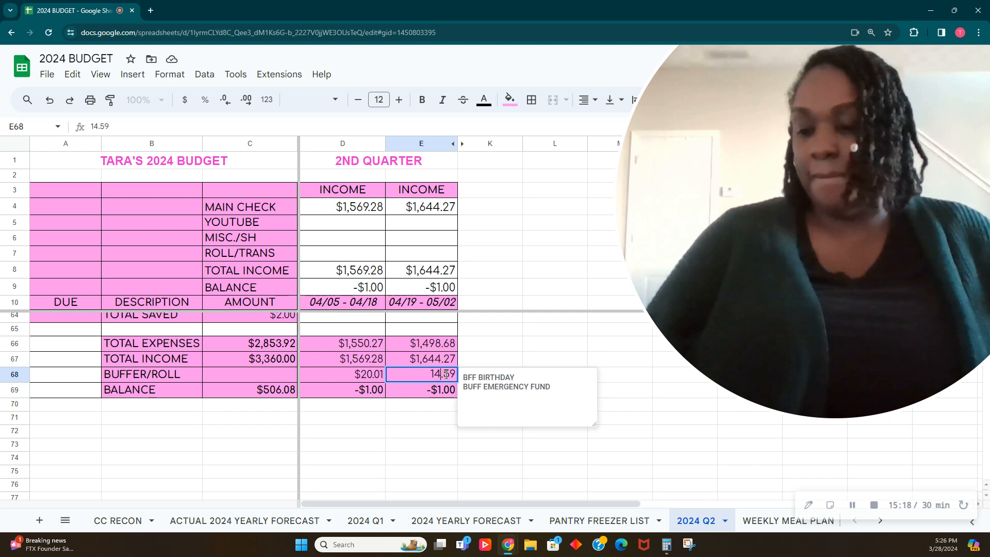
key("Delete")
type("5")
key("Tab")
- Set the 04/05 - 04/18 Buffer/Roll amount to 19.01
left_click(364, 373)
double_click(366, 374)
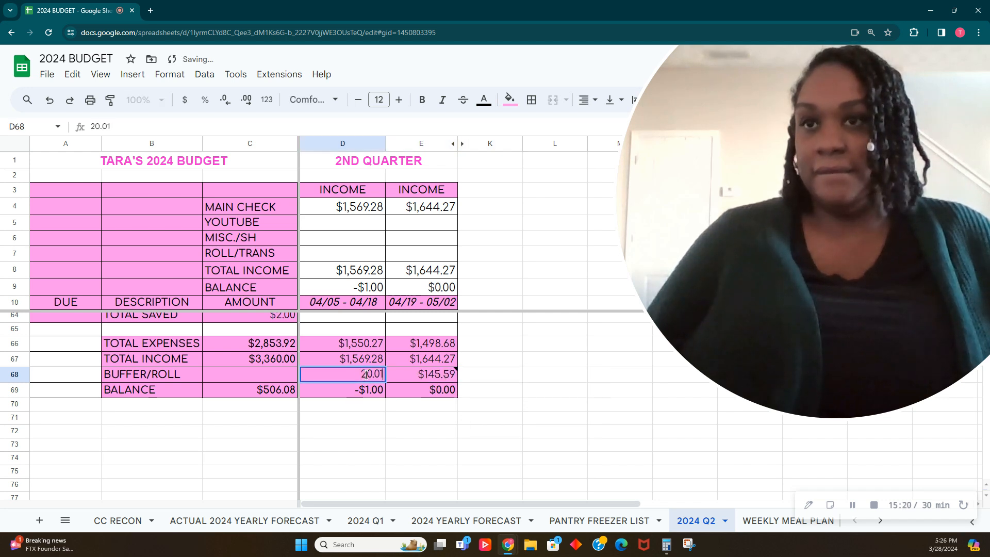
key("BackSpace")
key("BackSpace")
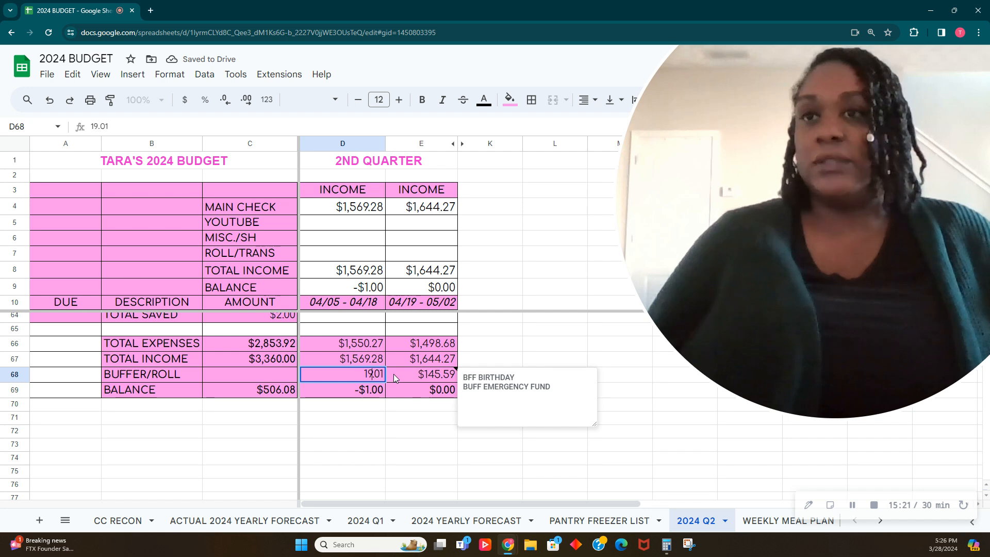
type("19")
key("Tab")
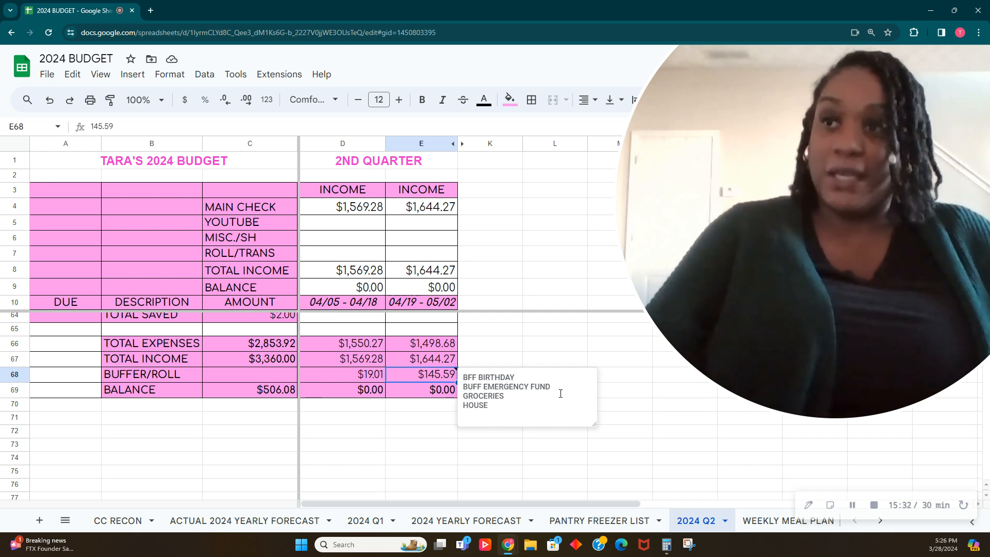
- Extend the 04/19 - 05/02 Buffer/Roll note with the lines GROCERIES and HOUSEHOLD
type("H")
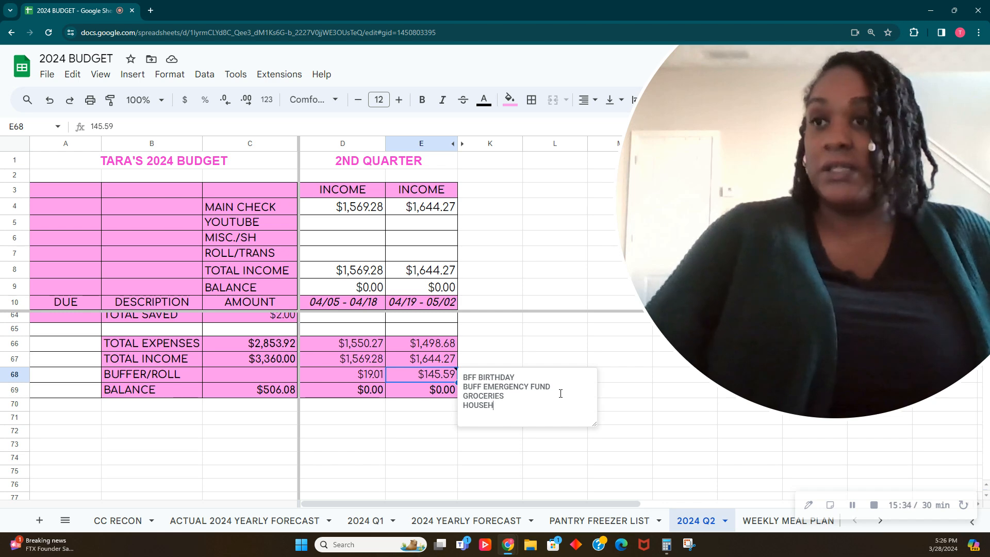
type("IOLD")
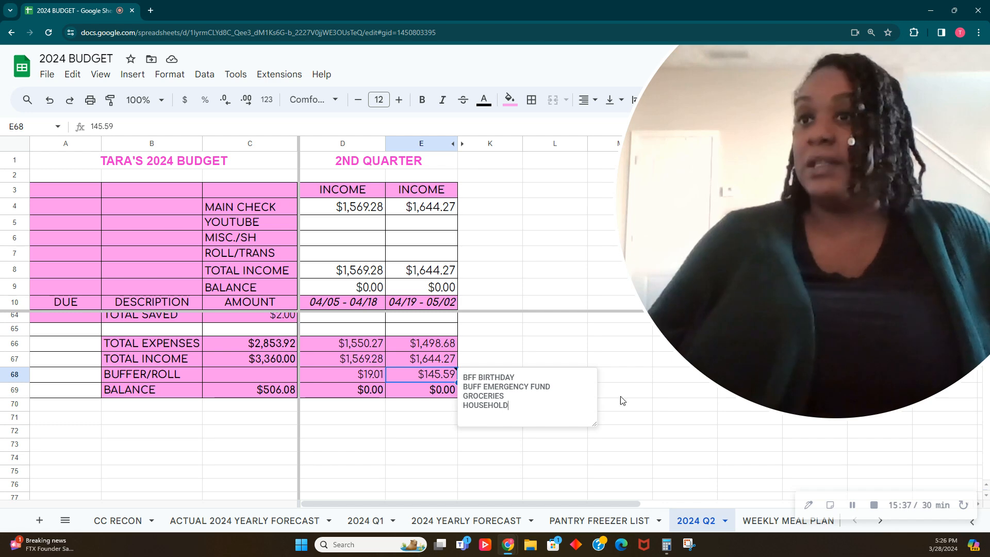
left_click(638, 396)
- Review both April pay period columns from the expenses through the variables to the Household sinking fund
scroll(469, 388, "up", 1)
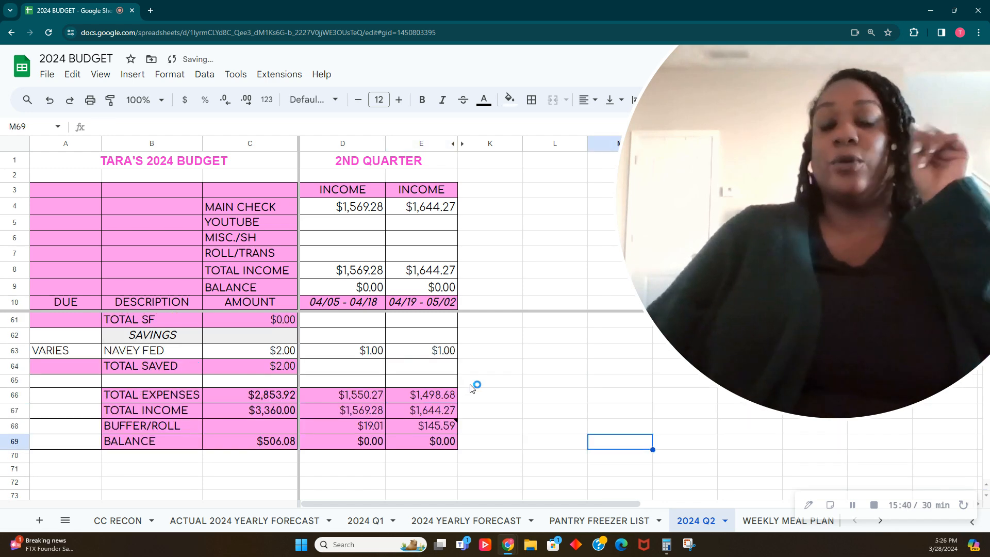
scroll(472, 387, "up", 15)
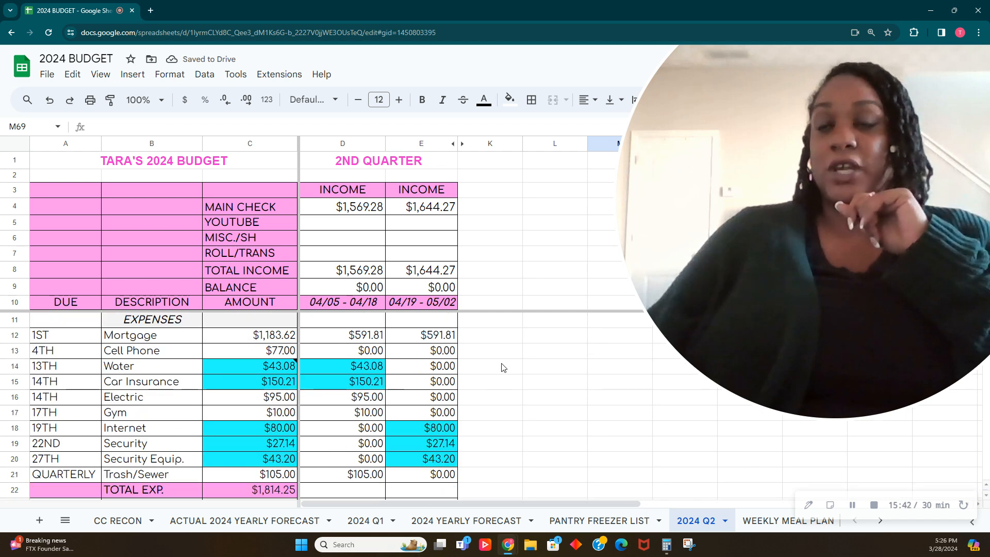
scroll(504, 368, "down", 7)
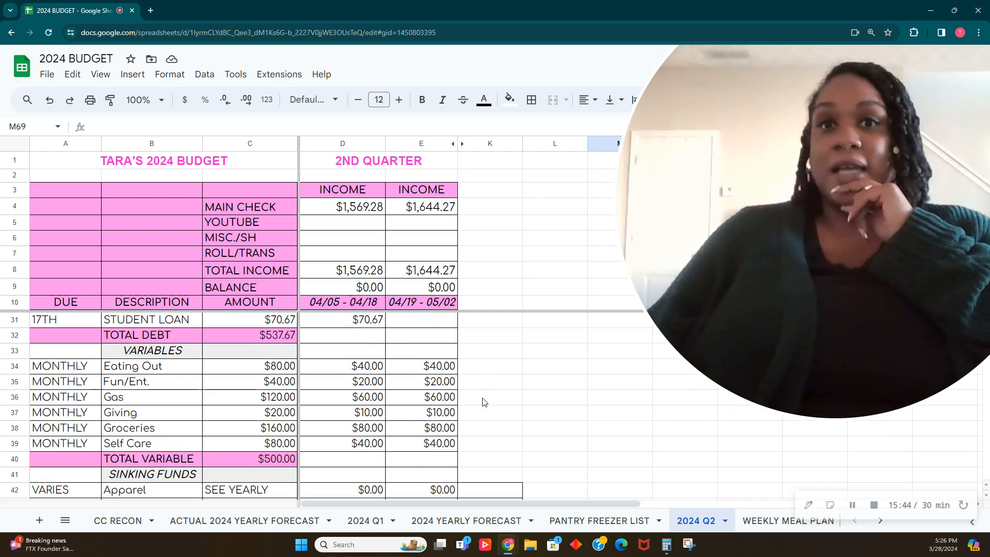
scroll(484, 402, "down", 4)
left_click(433, 408)
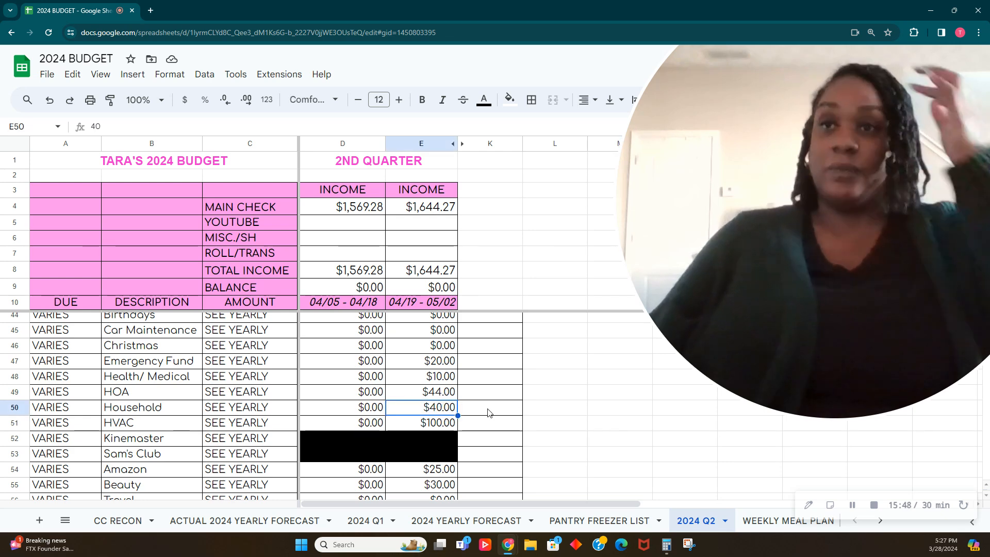
scroll(505, 411, "up", 3)
scroll(490, 414, "up", 7)
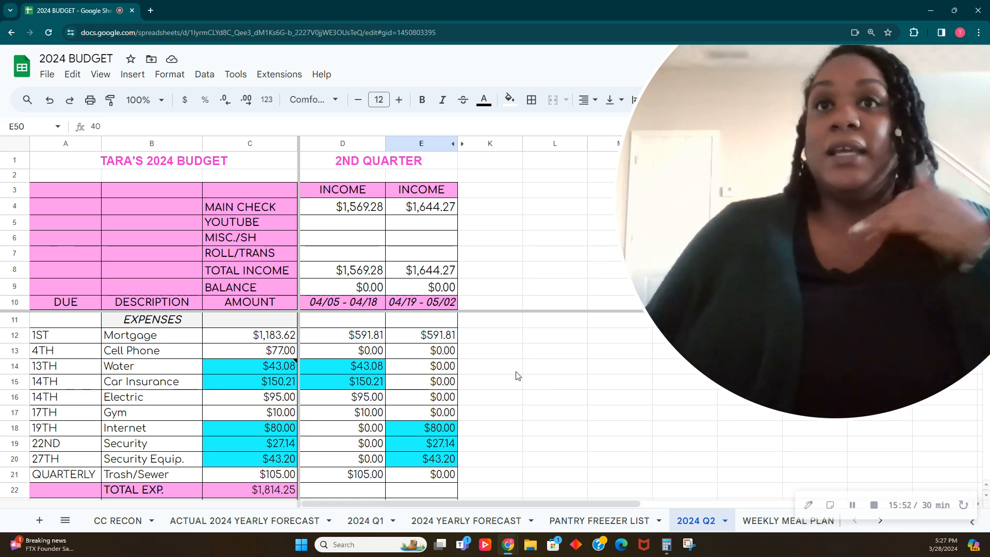
- Unhide columns F to J holding the remaining 2nd quarter pay periods
right_click(459, 146)
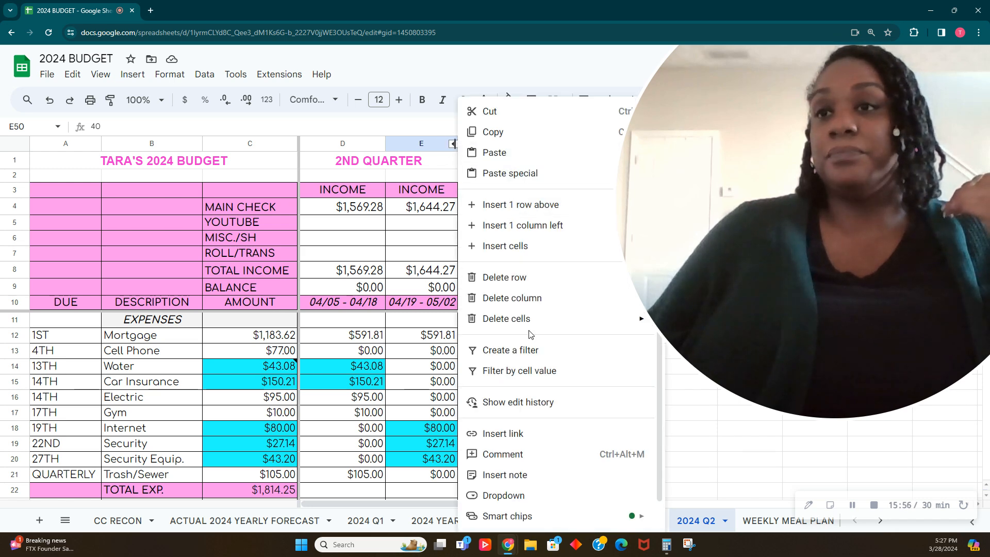
left_click(665, 412)
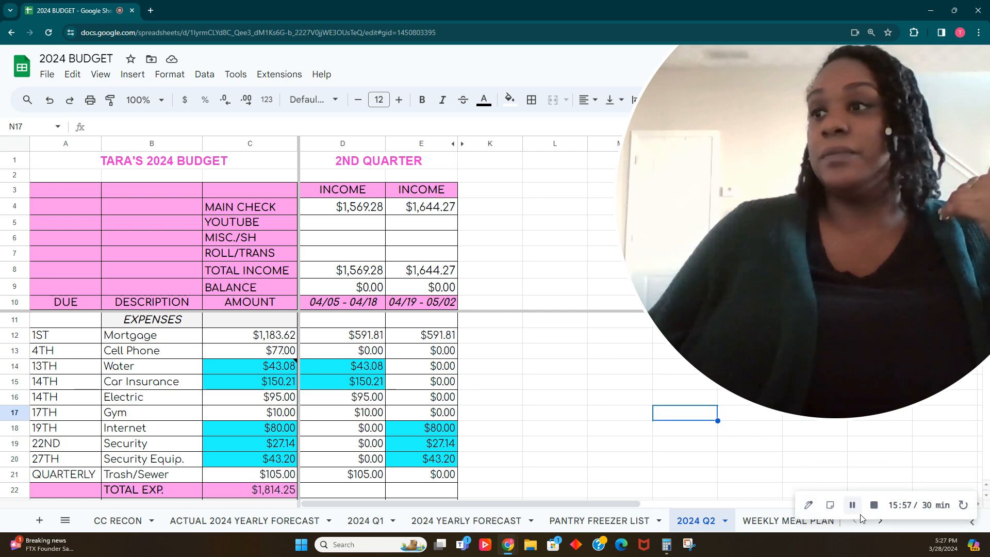
left_click(853, 504)
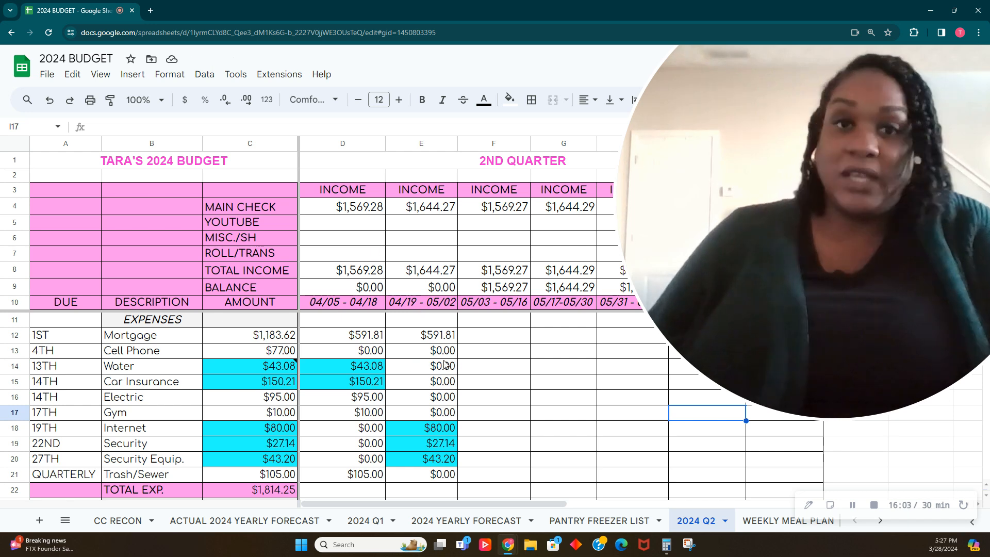
scroll(438, 355, "down", 15)
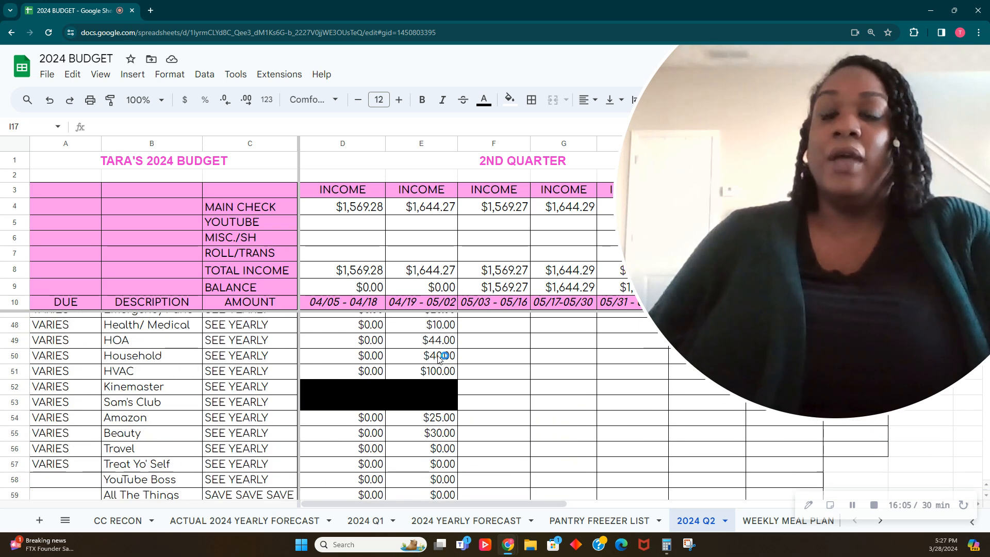
scroll(426, 367, "down", 3)
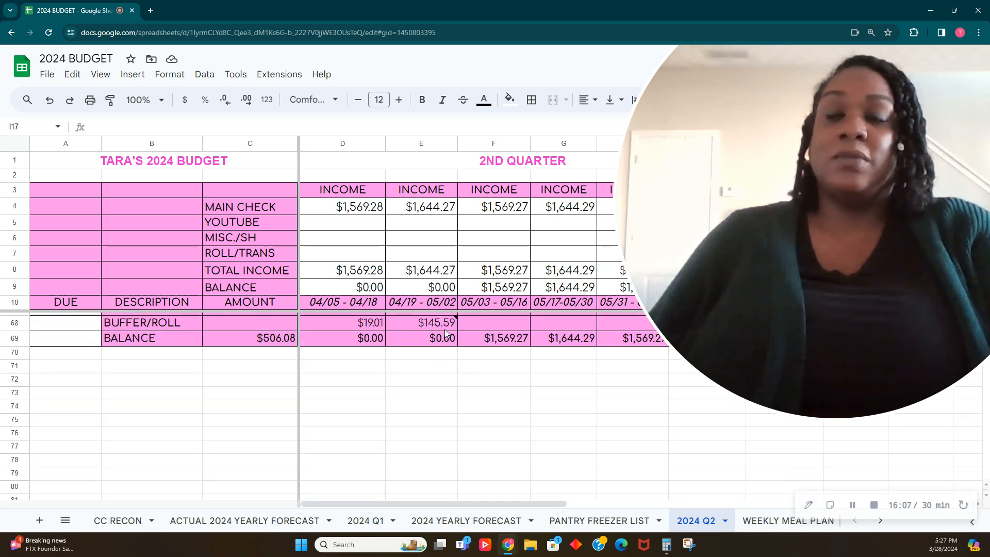
scroll(432, 384, "up", 3)
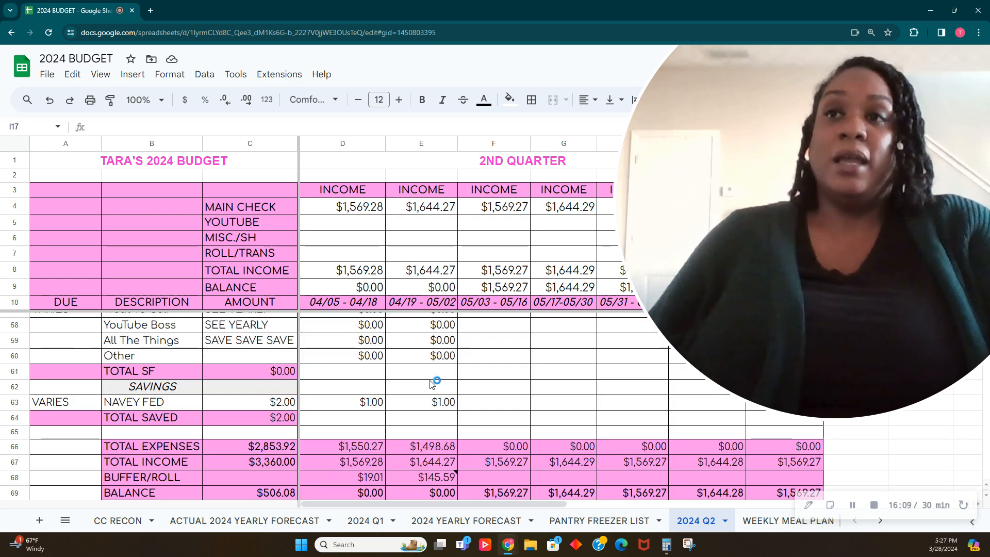
scroll(432, 384, "up", 15)
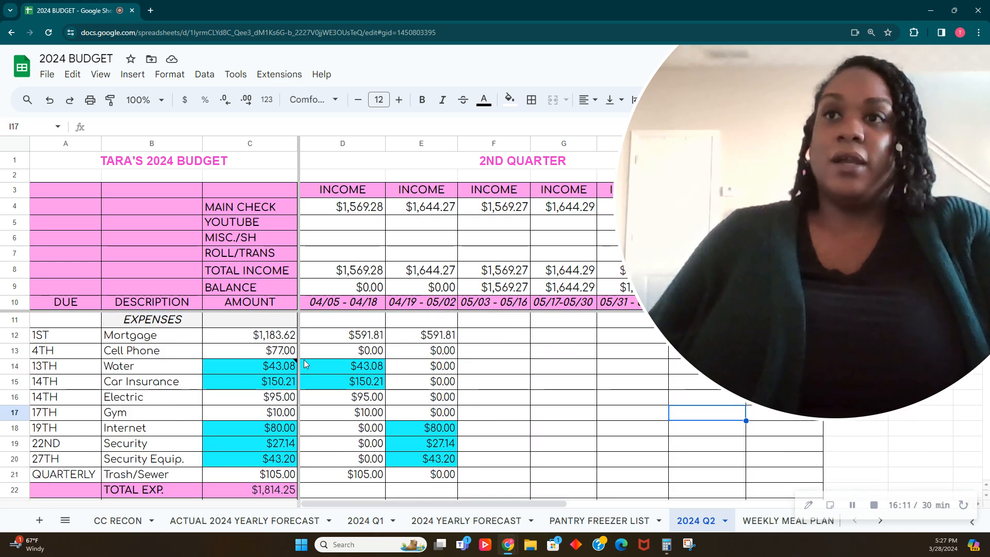
left_click_drag(703, 221, 306, 231)
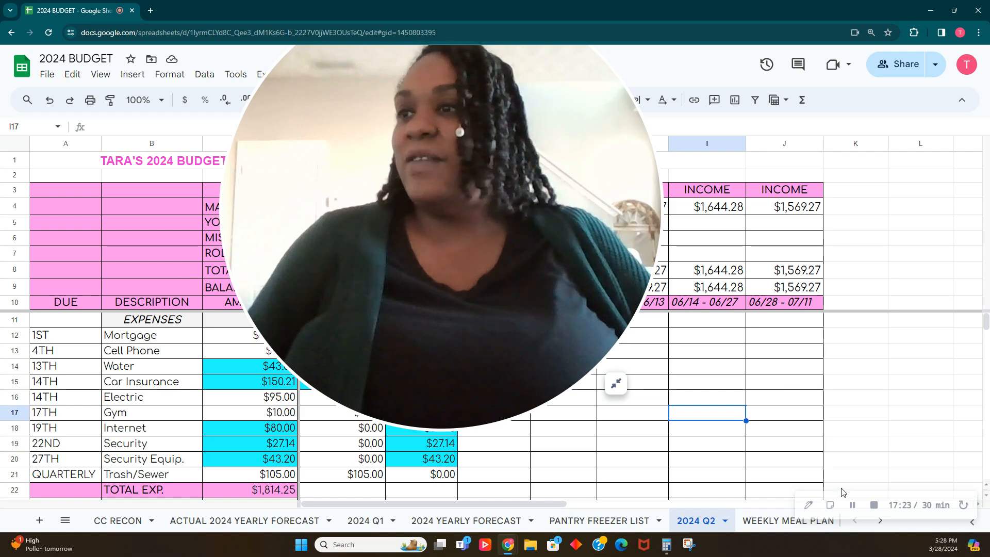
left_click(871, 508)
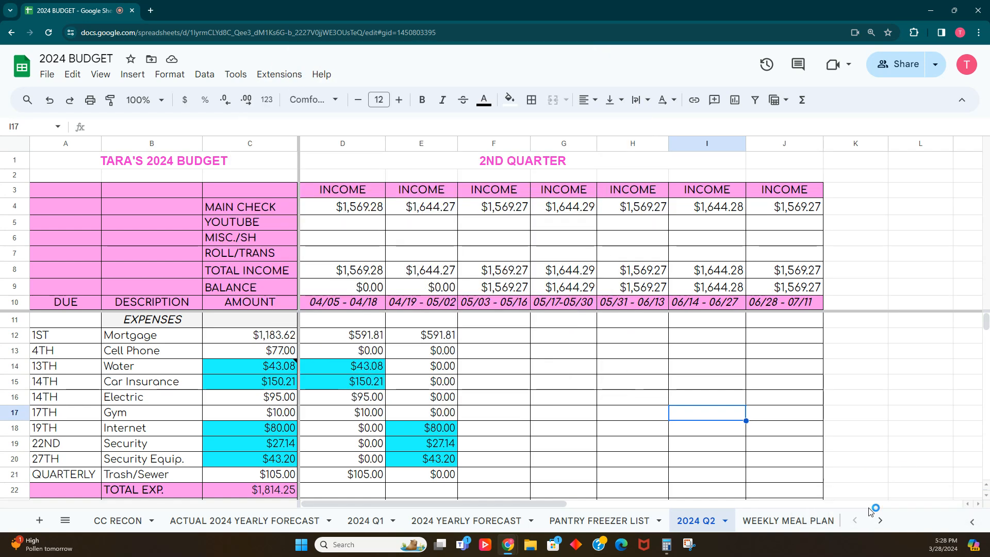